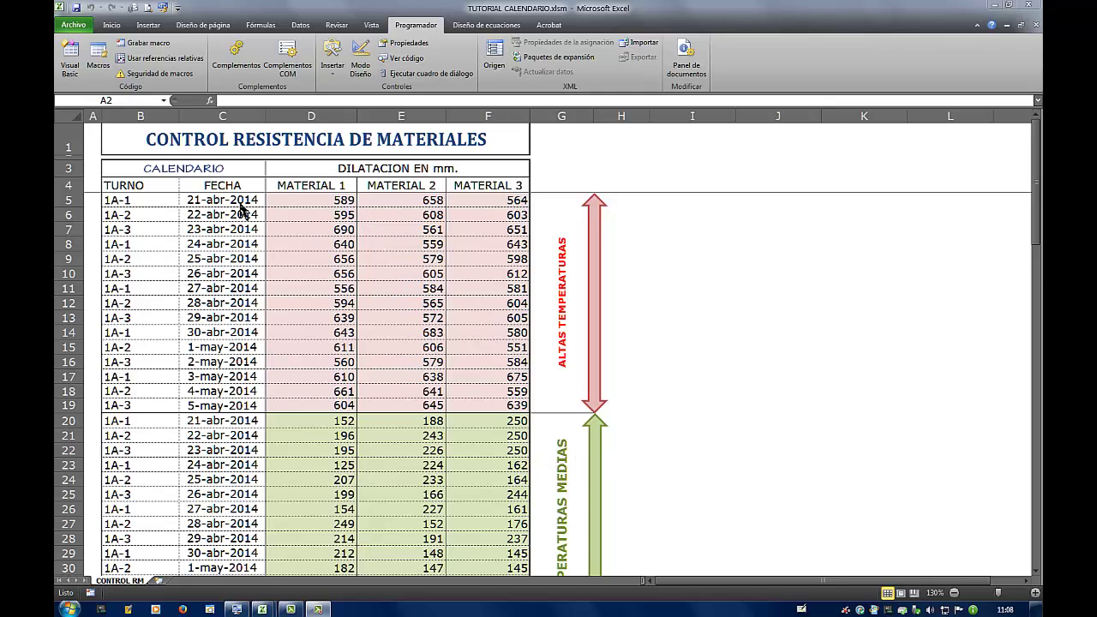
Check the Material 1 readings 595, 690 and 656 in column D, then show the Vista tab.
left_click(319, 208)
left_click(315, 229)
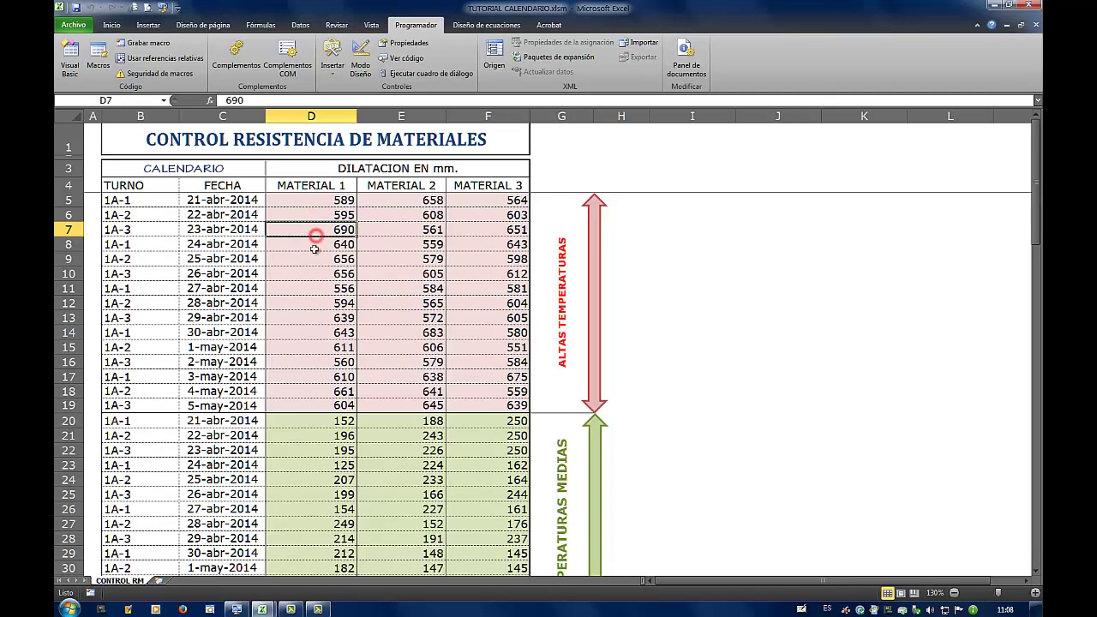
left_click(281, 257)
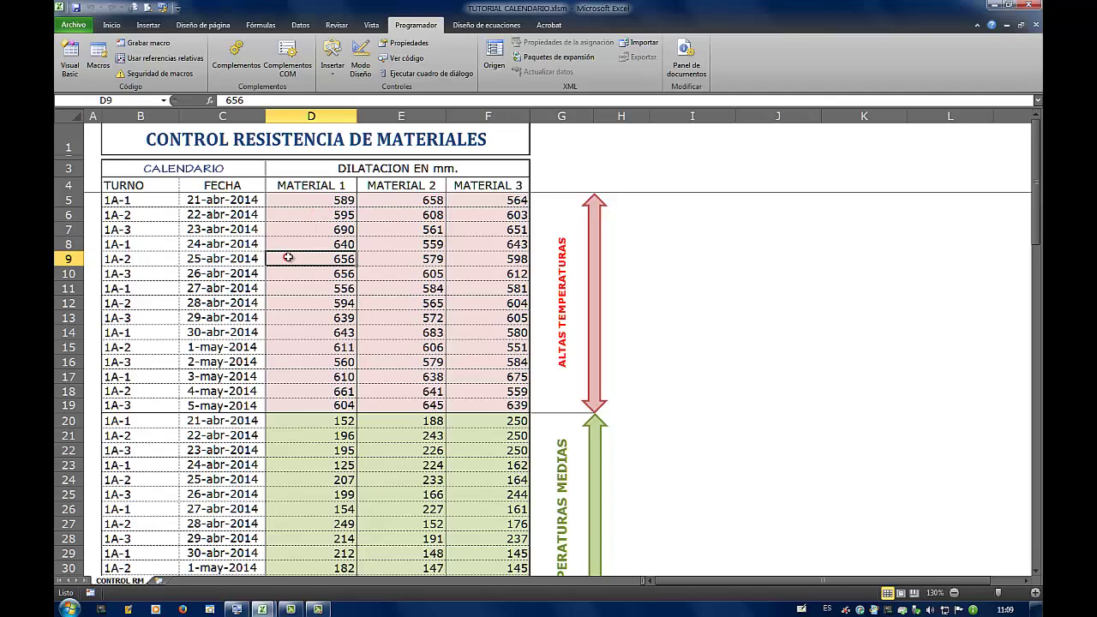
left_click(300, 245)
left_click(305, 227)
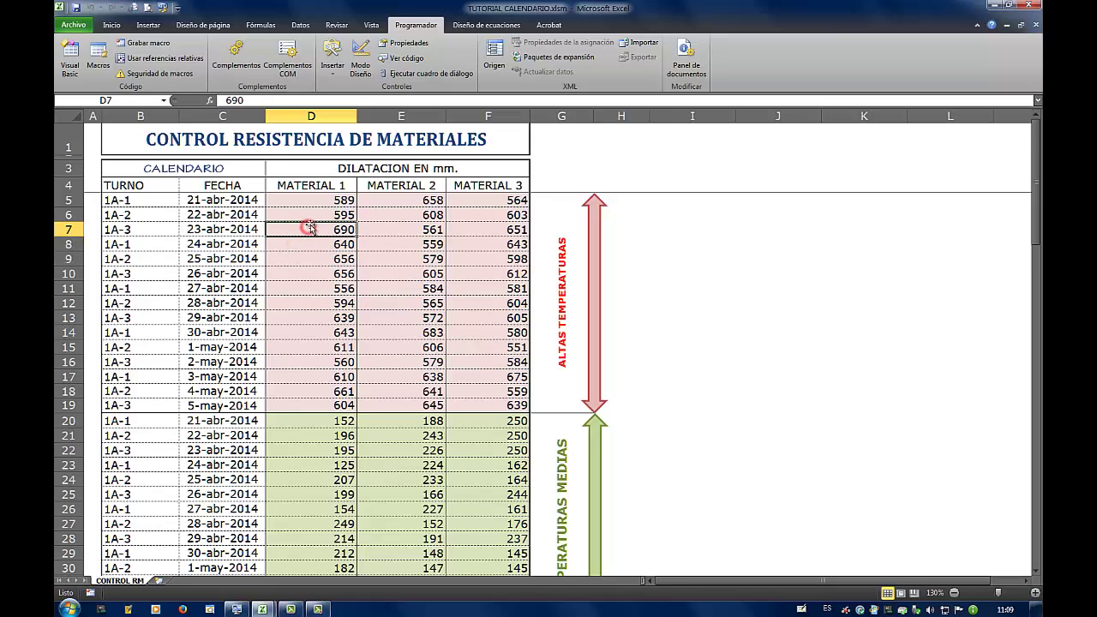
left_click(320, 215)
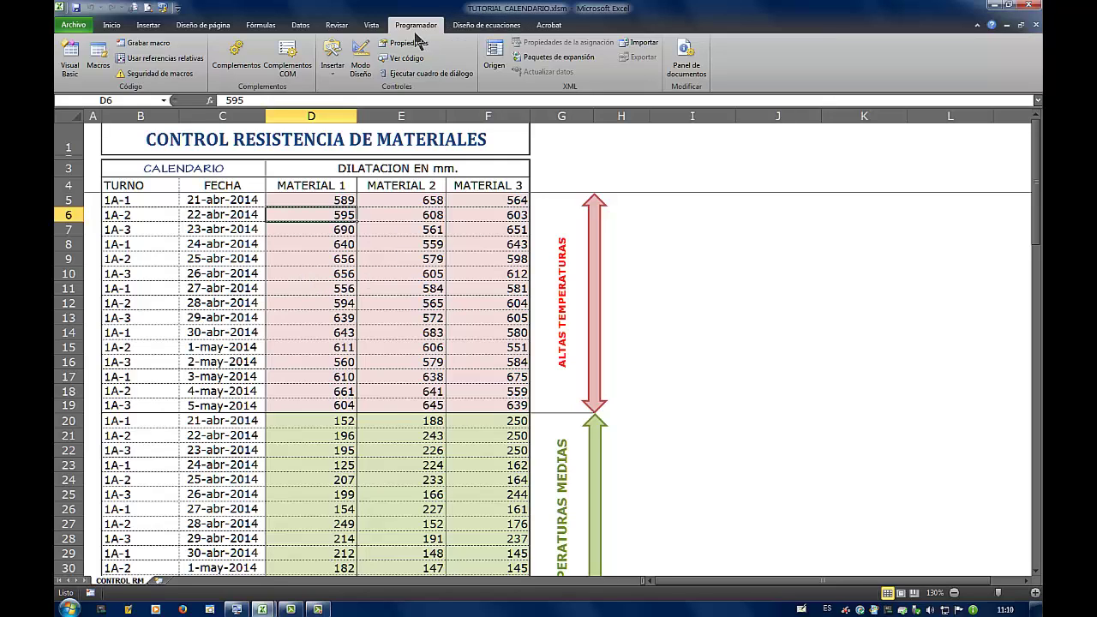
left_click(372, 32)
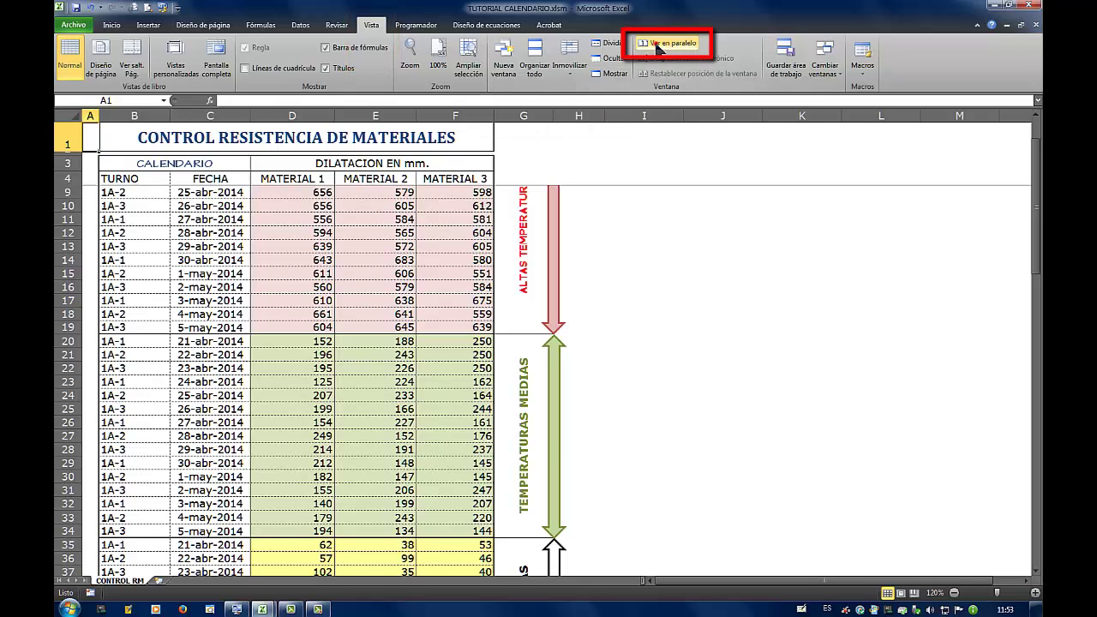
Tile the calendar and Libro dependiente 2 workbooks with Ver en paralelo and scroll both in sync.
left_click(655, 41)
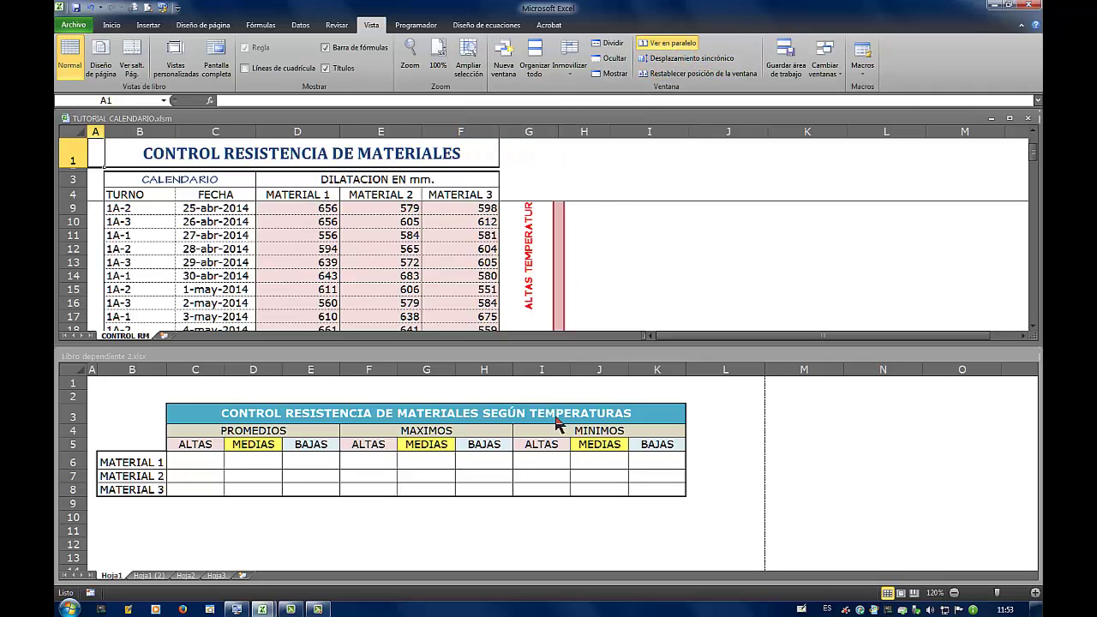
scroll(774, 268, "down", 3)
scroll(774, 266, "down", 4)
scroll(774, 267, "up", 4)
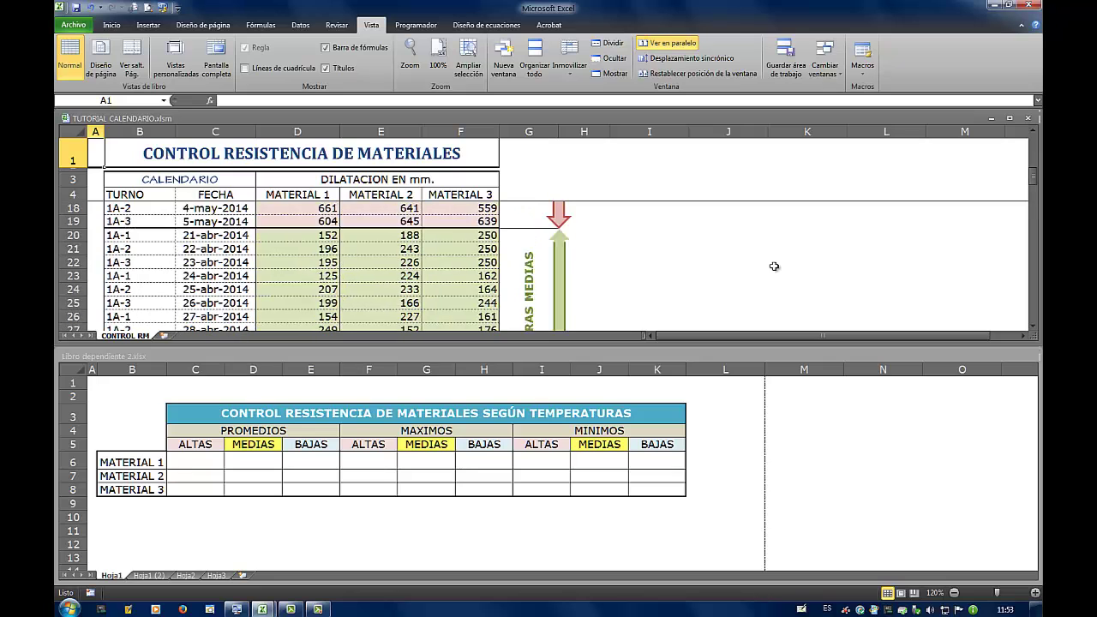
scroll(774, 266, "up", 4)
scroll(774, 267, "down", 9)
scroll(774, 267, "up", 3)
scroll(774, 267, "up", 6)
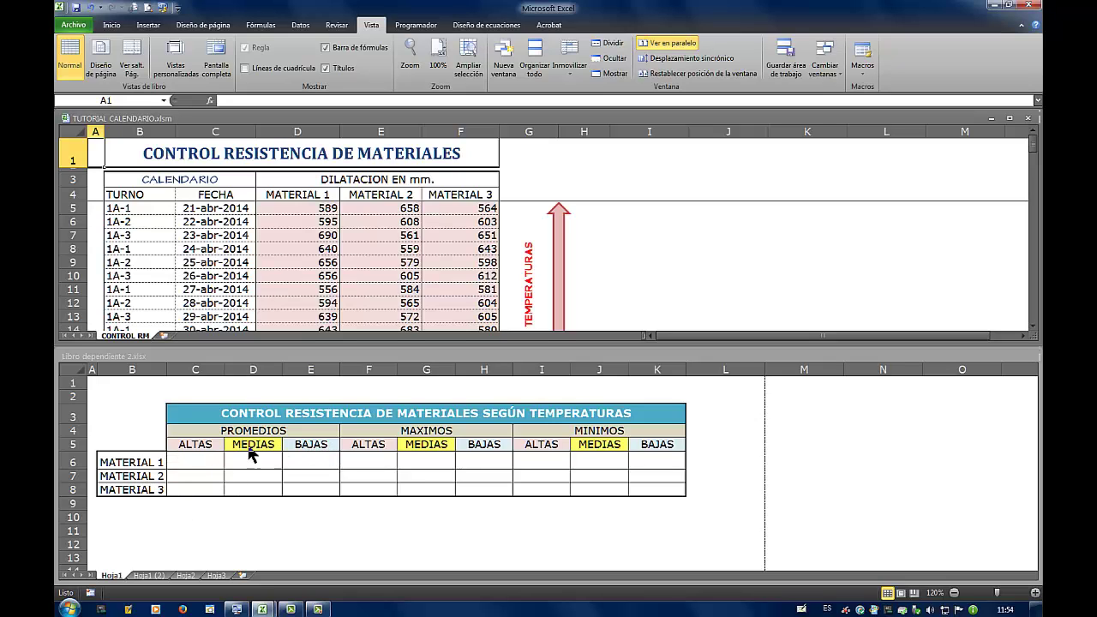
Start a PROMEDIO function in cell C6 of the summary workbook.
left_click(197, 463)
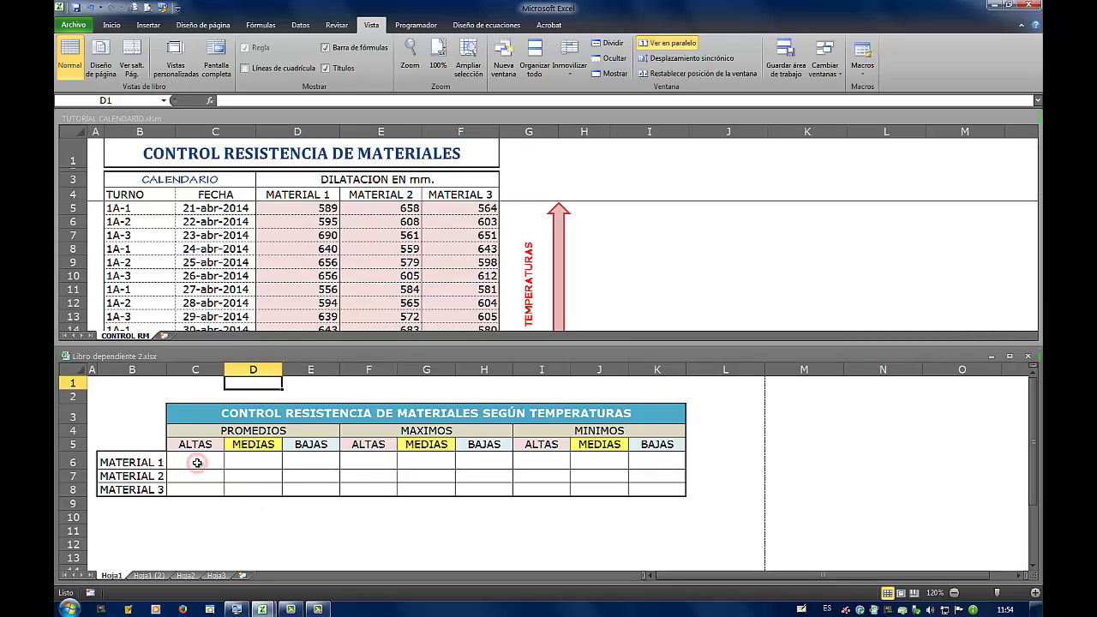
left_click(262, 25)
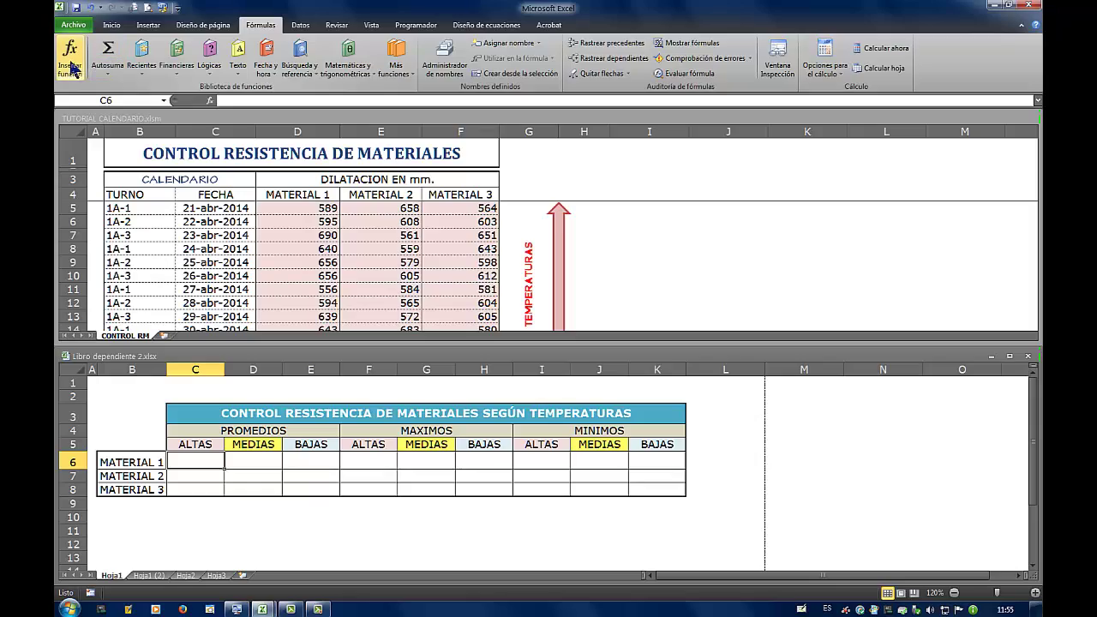
left_click(72, 69)
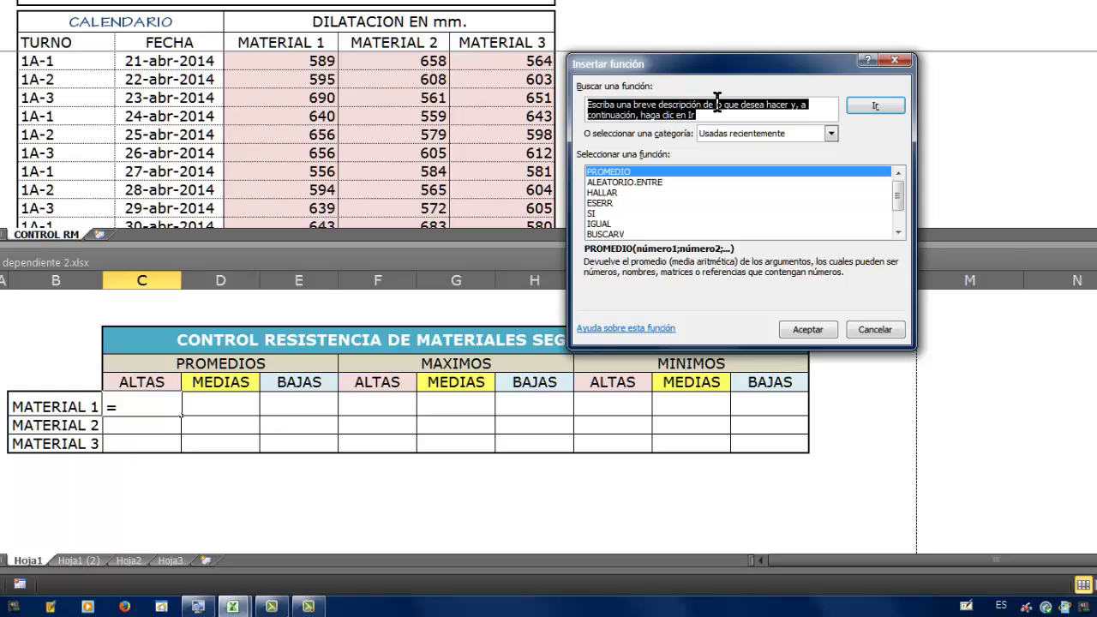
type("promedio")
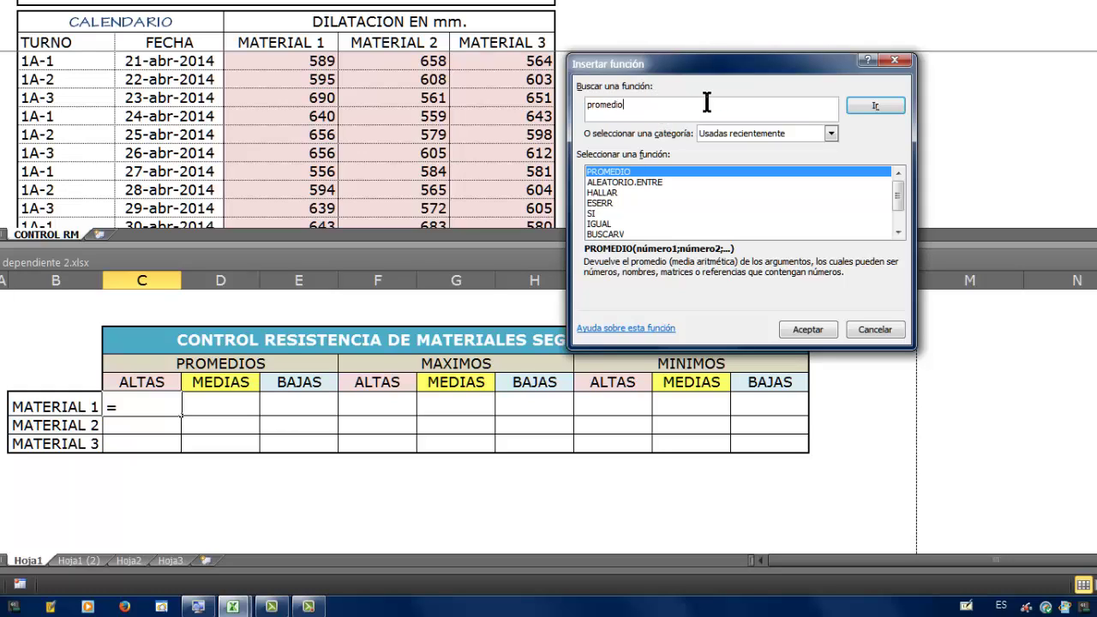
left_click(875, 105)
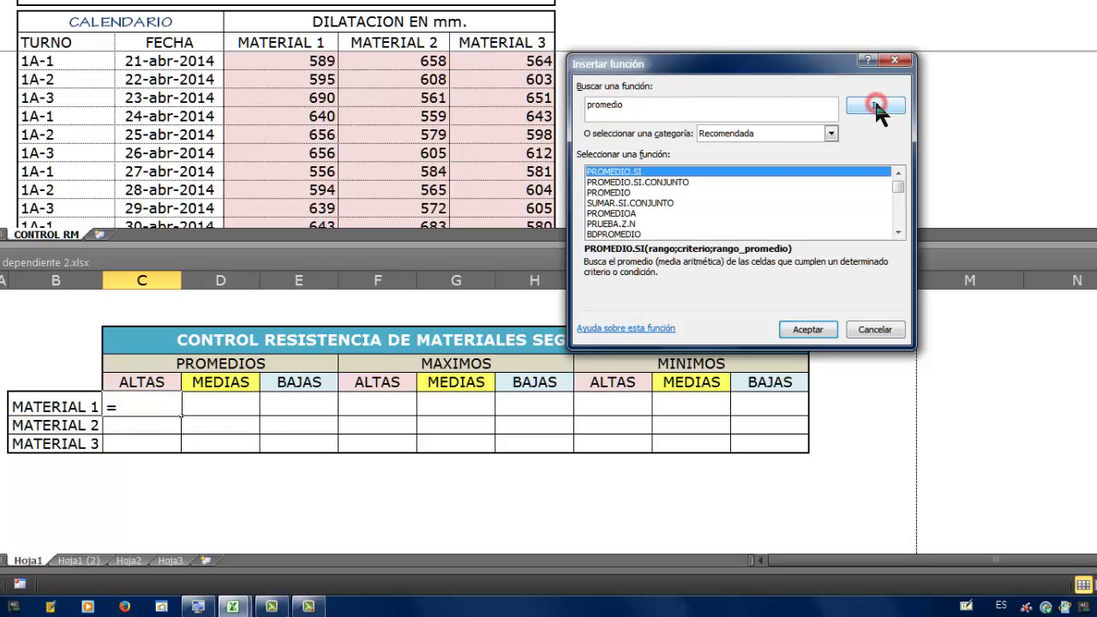
left_click(624, 193)
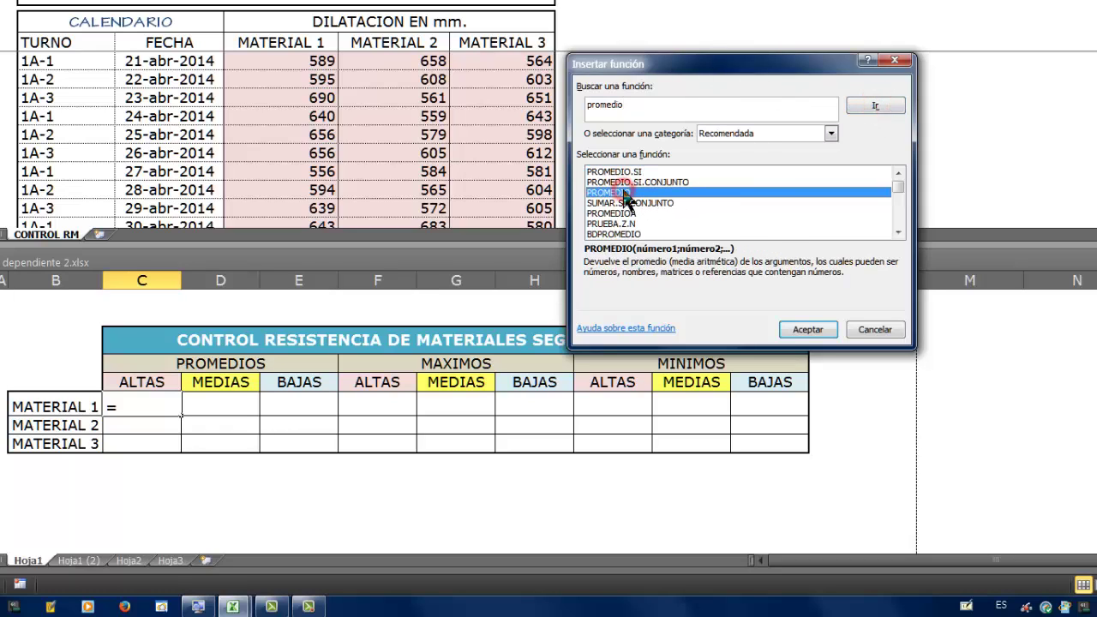
left_click(815, 331)
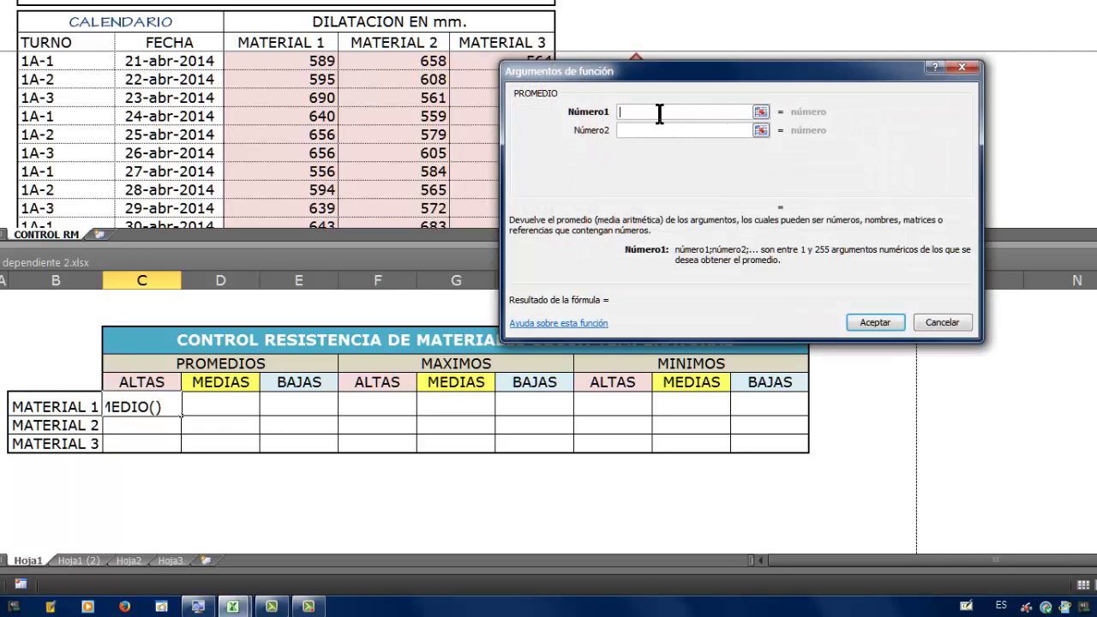
Average calendar range CONTROL RM!D5:D19 into C6, giving 620,2667.
left_click(270, 62)
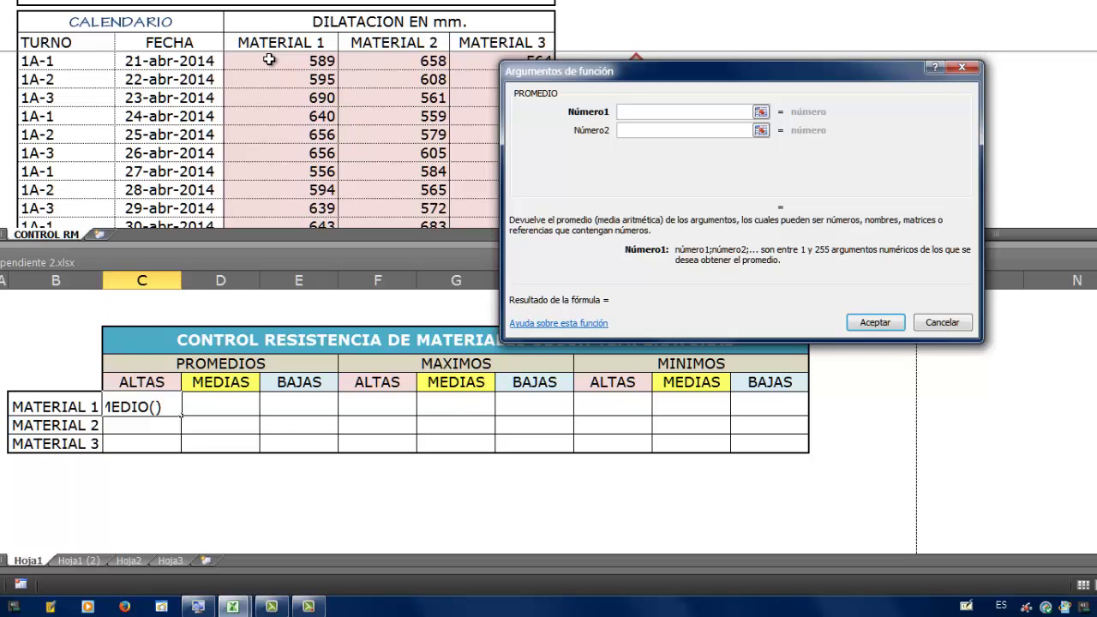
left_click(270, 61)
left_click_drag(269, 60, 270, 196)
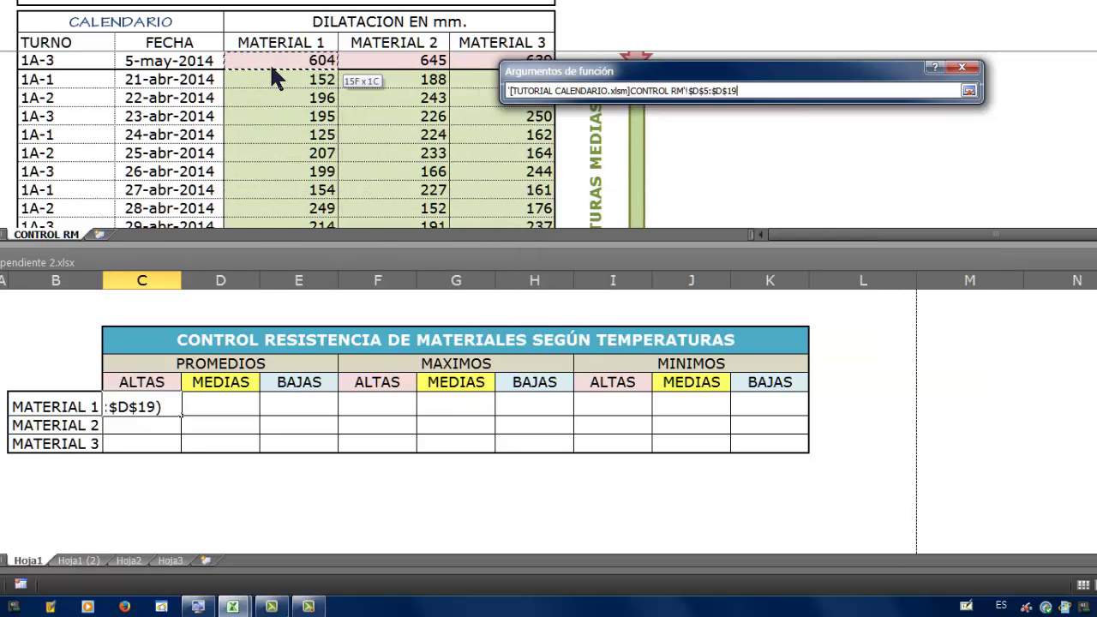
left_click_drag(268, 184, 268, 69)
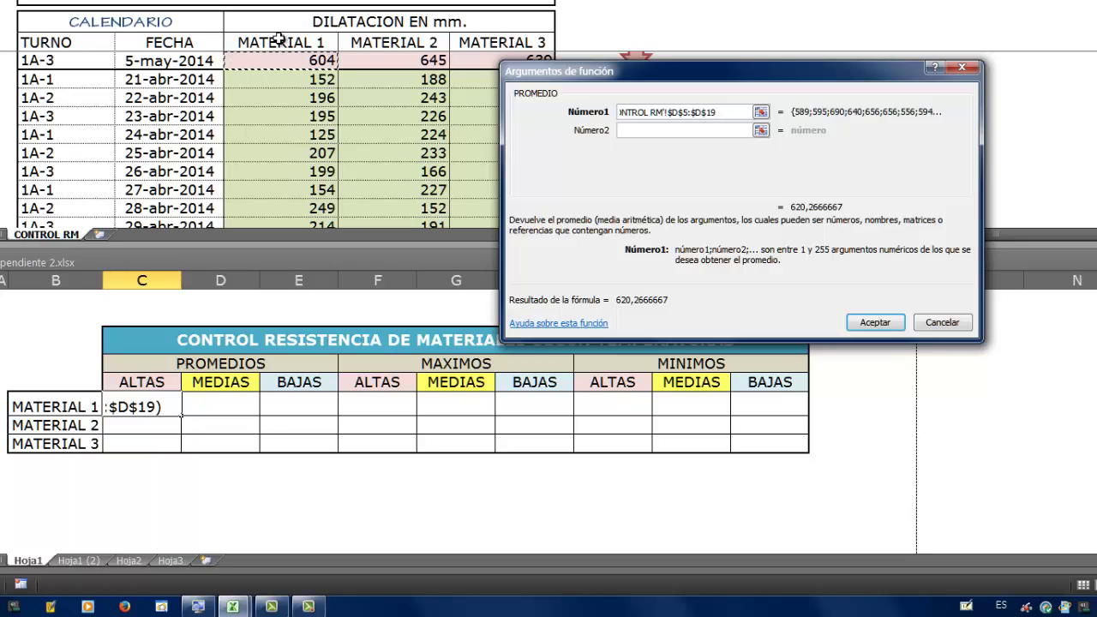
left_click(875, 323)
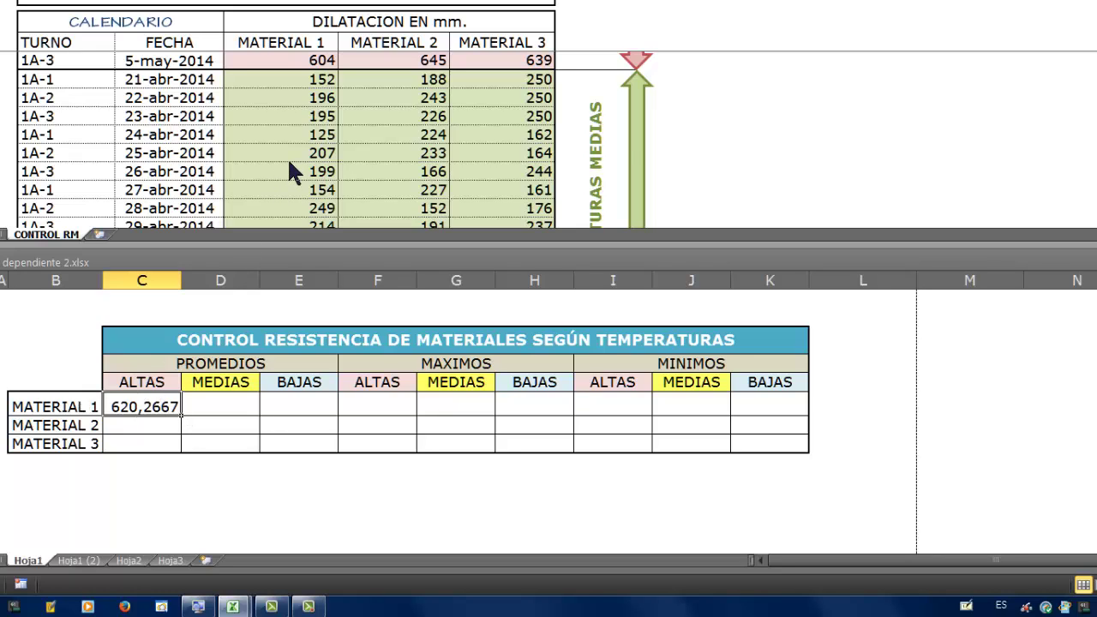
left_click(693, 126)
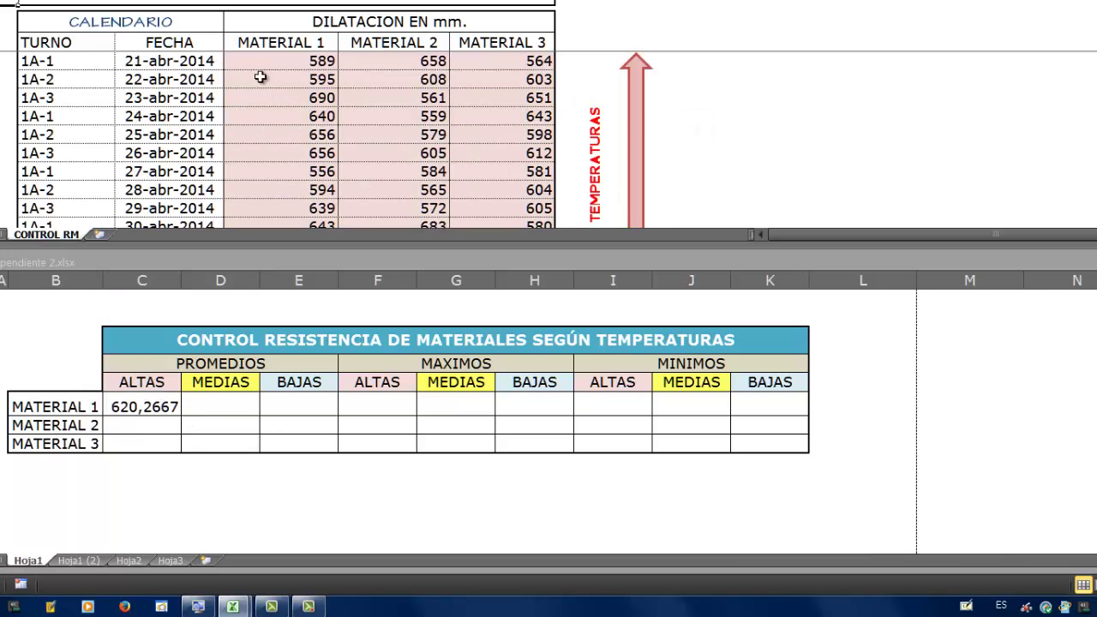
scroll(255, 123, "down", 1)
scroll(255, 127, "down", 2)
scroll(254, 127, "up", 3)
left_click(130, 405)
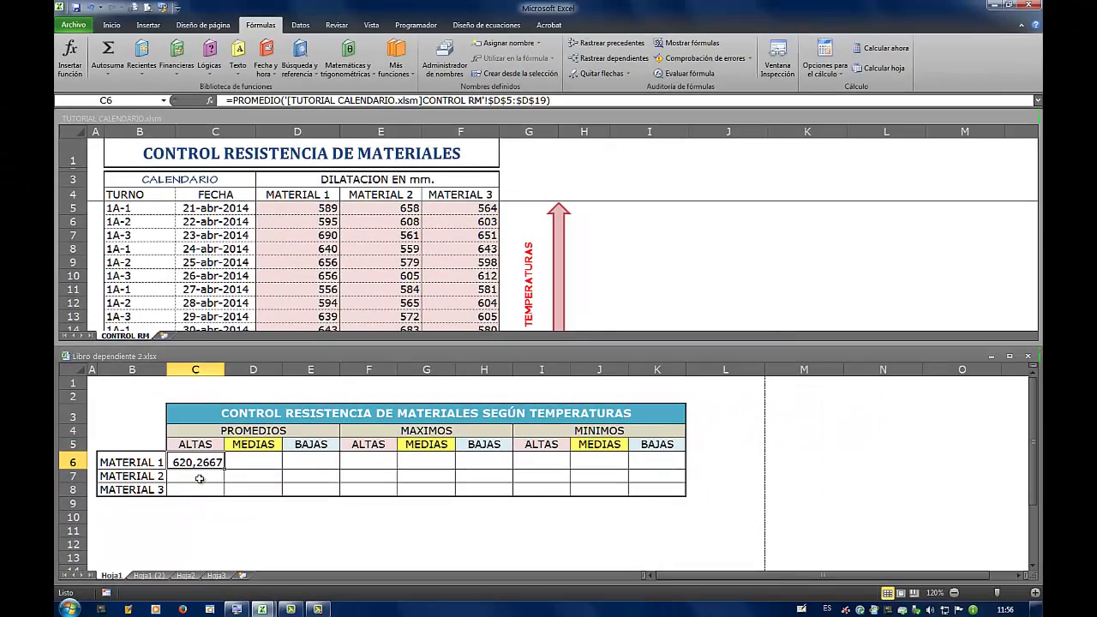
Enter =PROMEDIO over calendar range E5:E19 in C7 for Material 2, giving 605,5333.
left_click(199, 478)
left_click(70, 53)
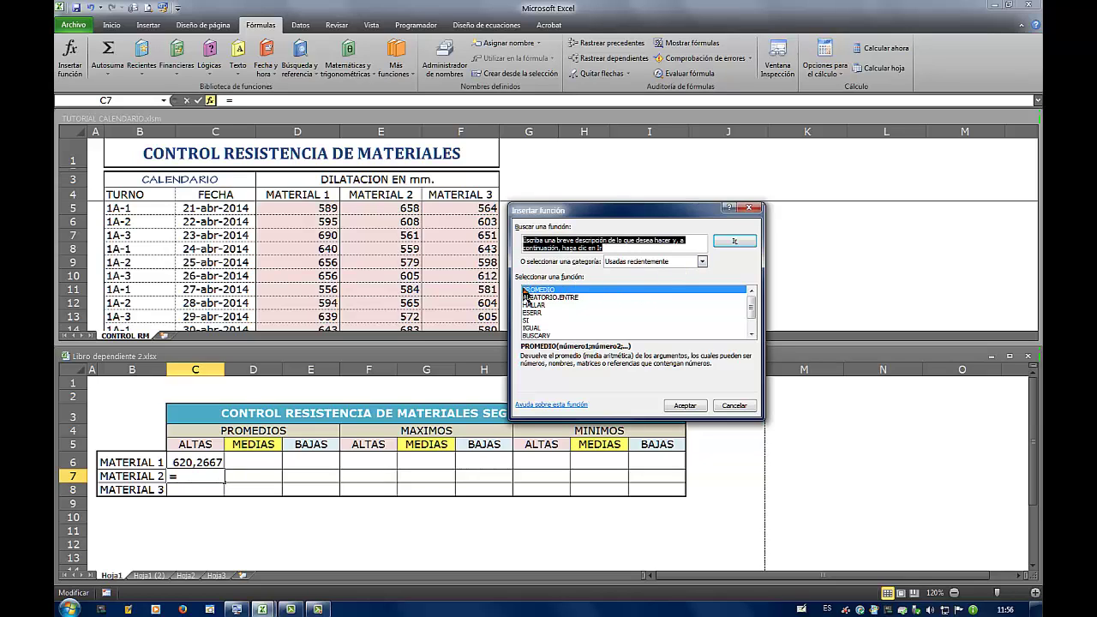
left_click(685, 405)
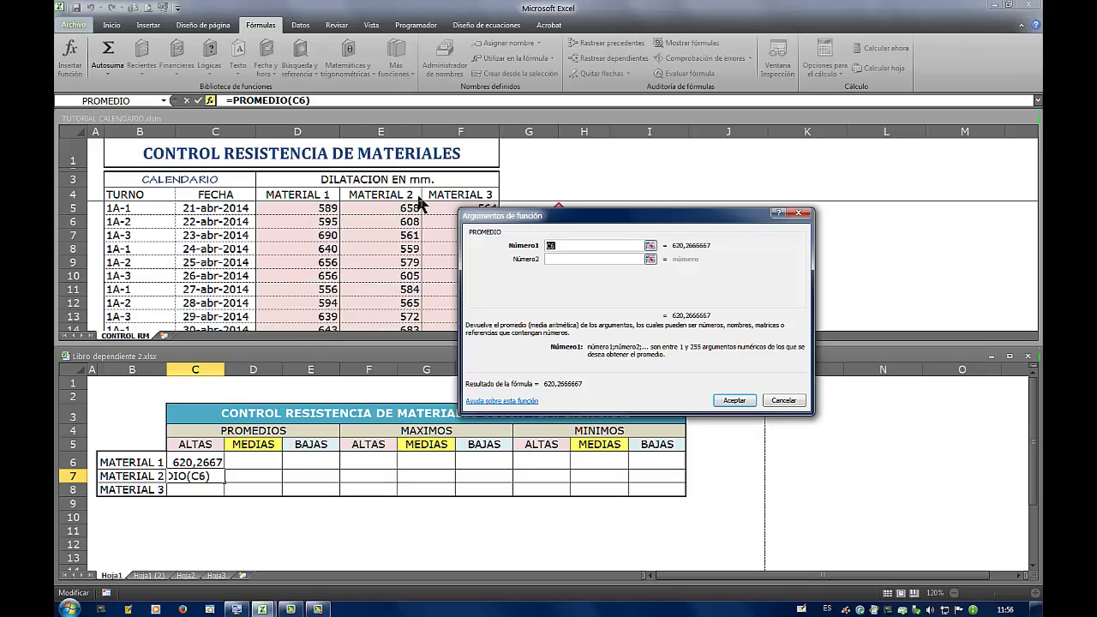
left_click(366, 206)
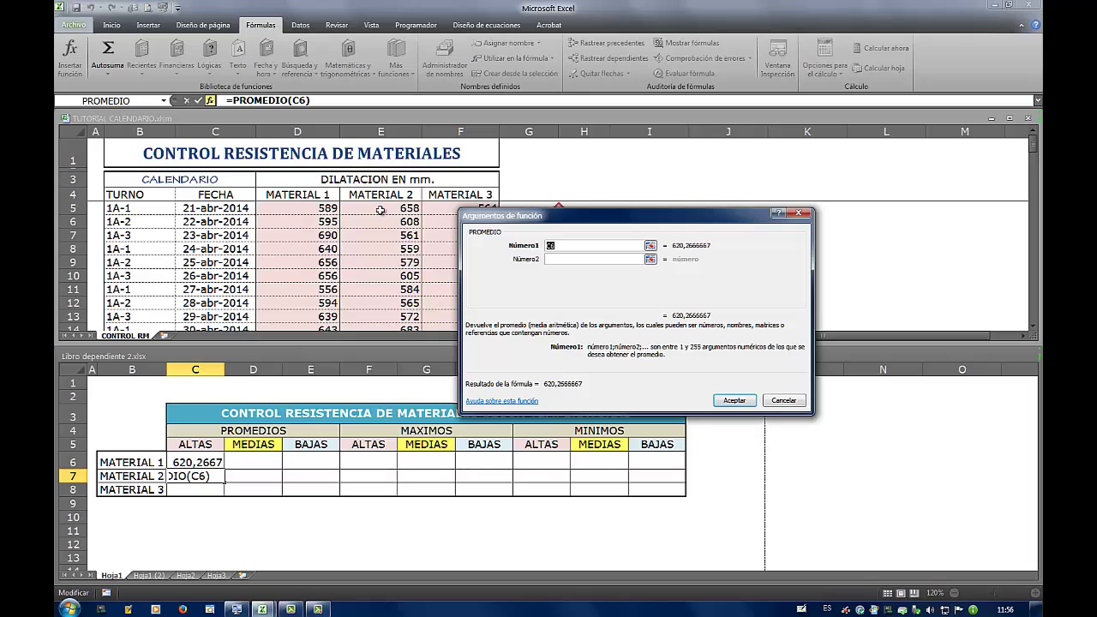
left_click_drag(380, 210, 363, 343)
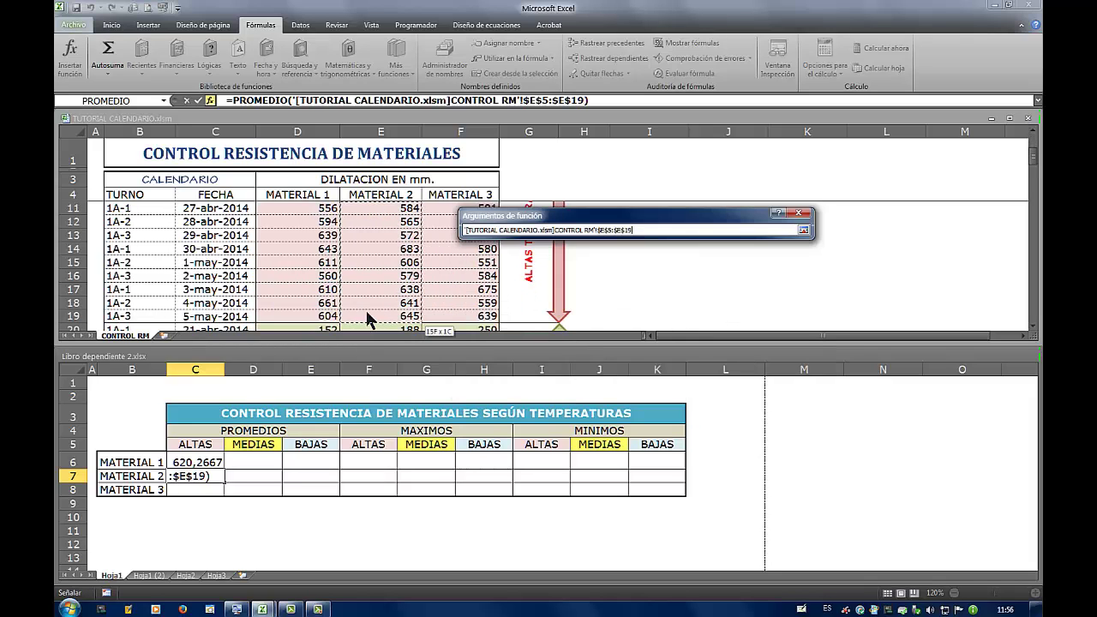
left_click_drag(362, 343, 367, 313)
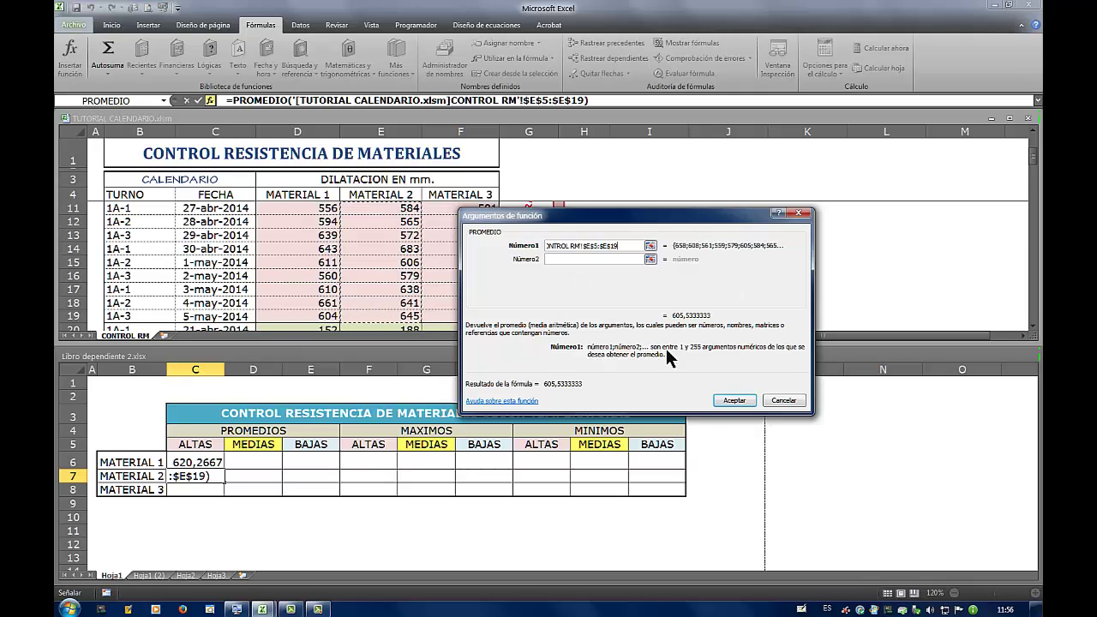
left_click(735, 401)
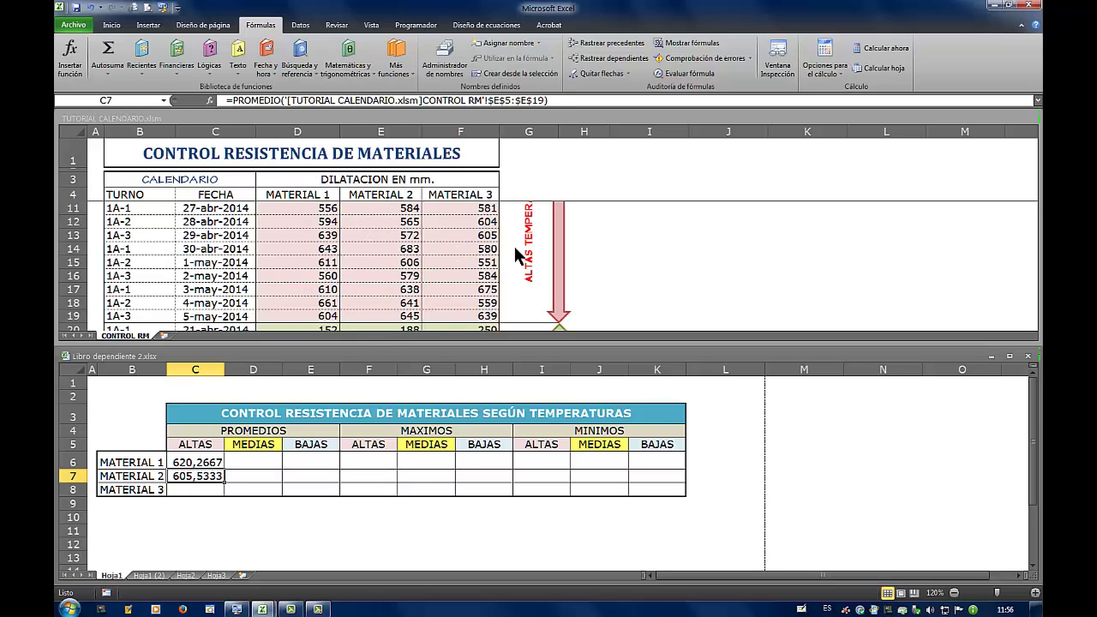
left_click(450, 263)
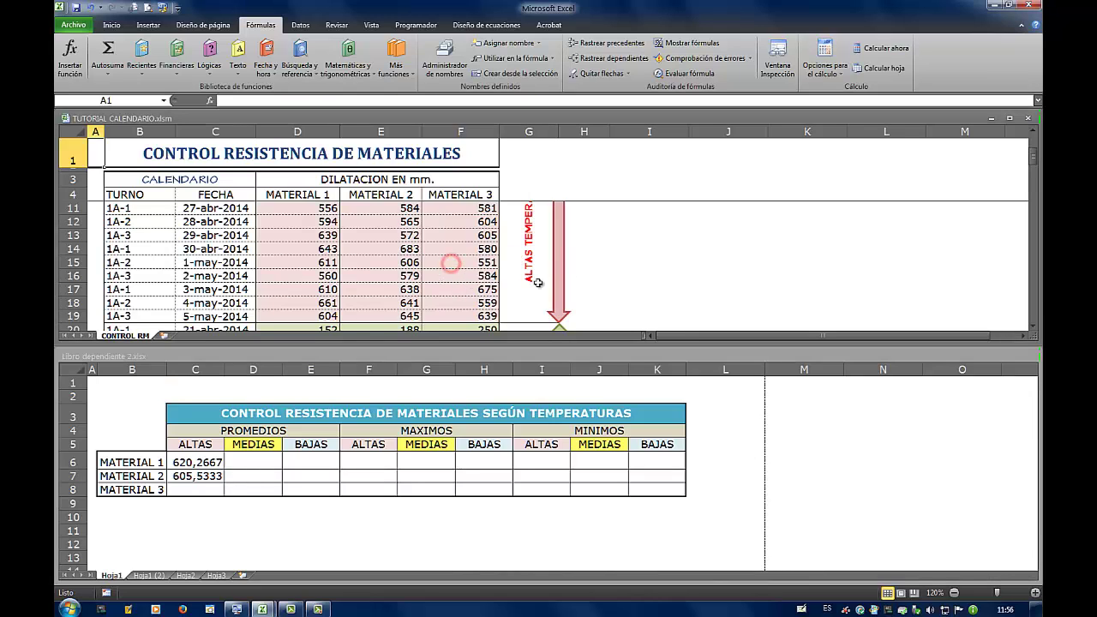
left_click(191, 492)
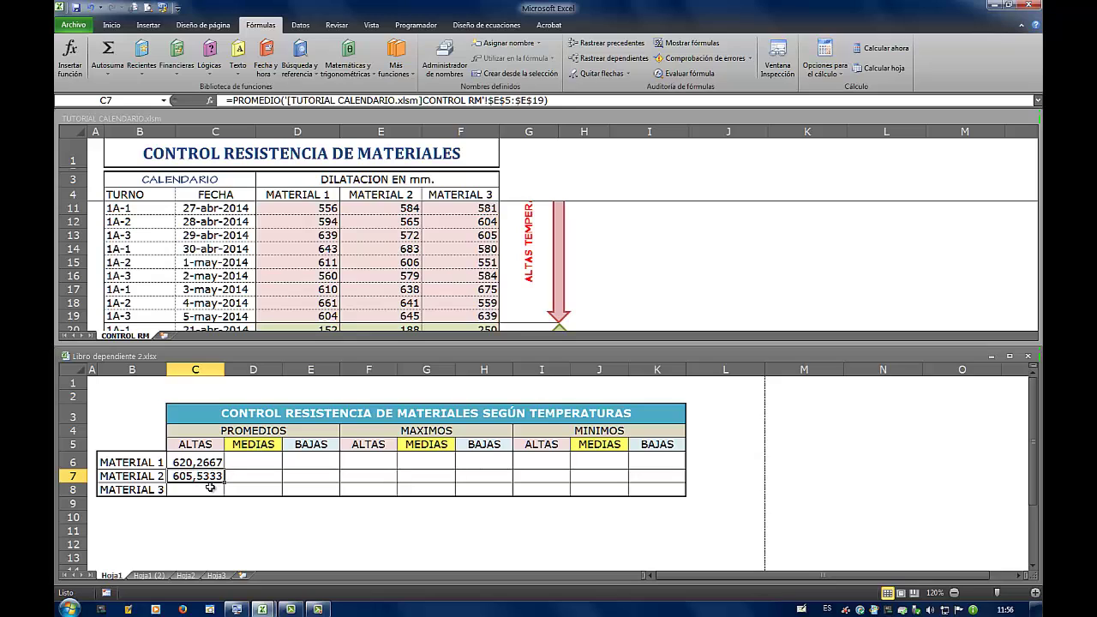
left_click(200, 493)
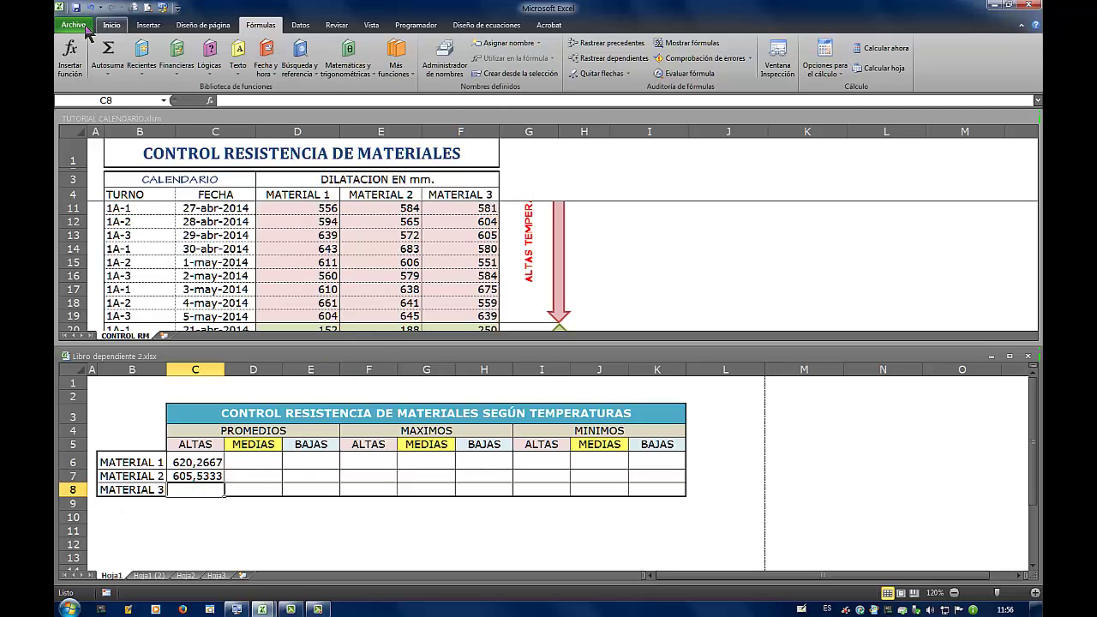
Enter =PROMEDIO over calendar range F5:F19 in C8 for Material 3, giving 603,2667.
left_click(67, 63)
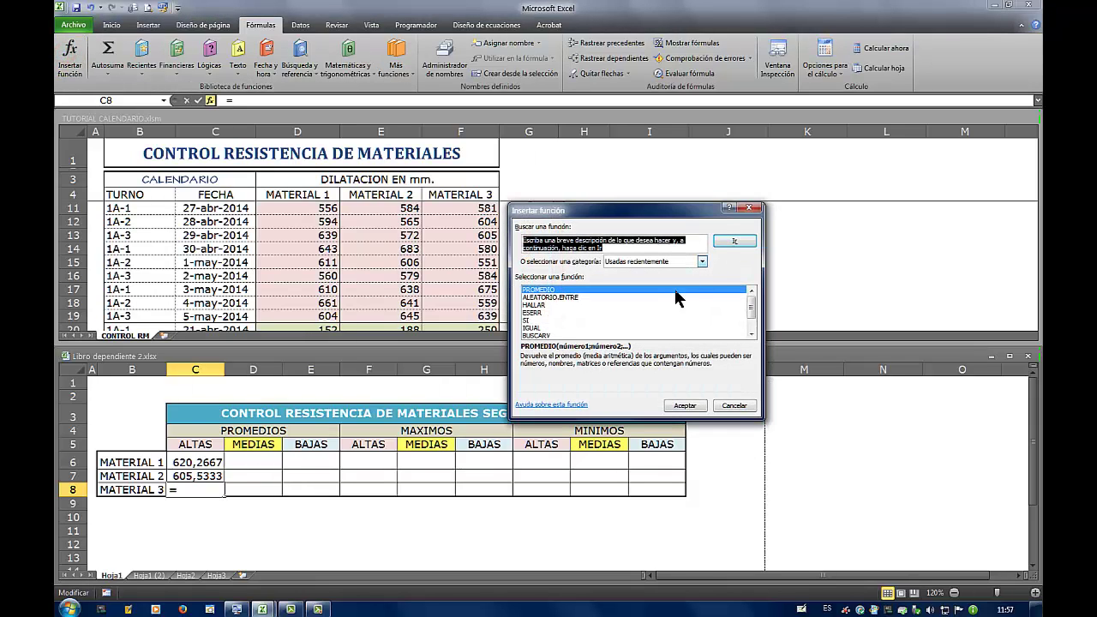
left_click(734, 243)
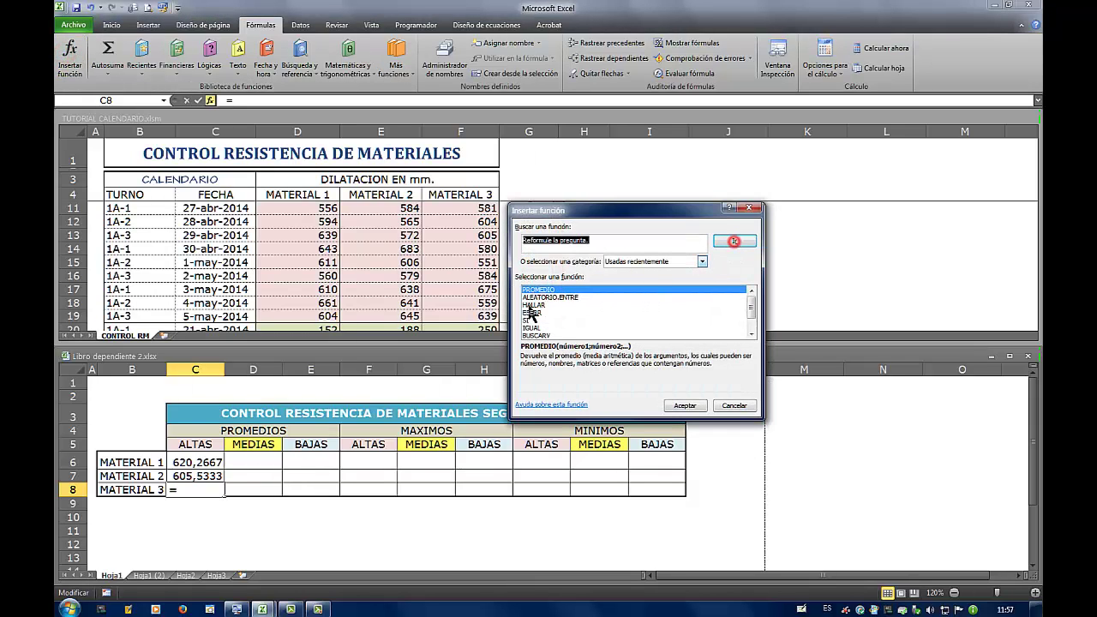
left_click(685, 405)
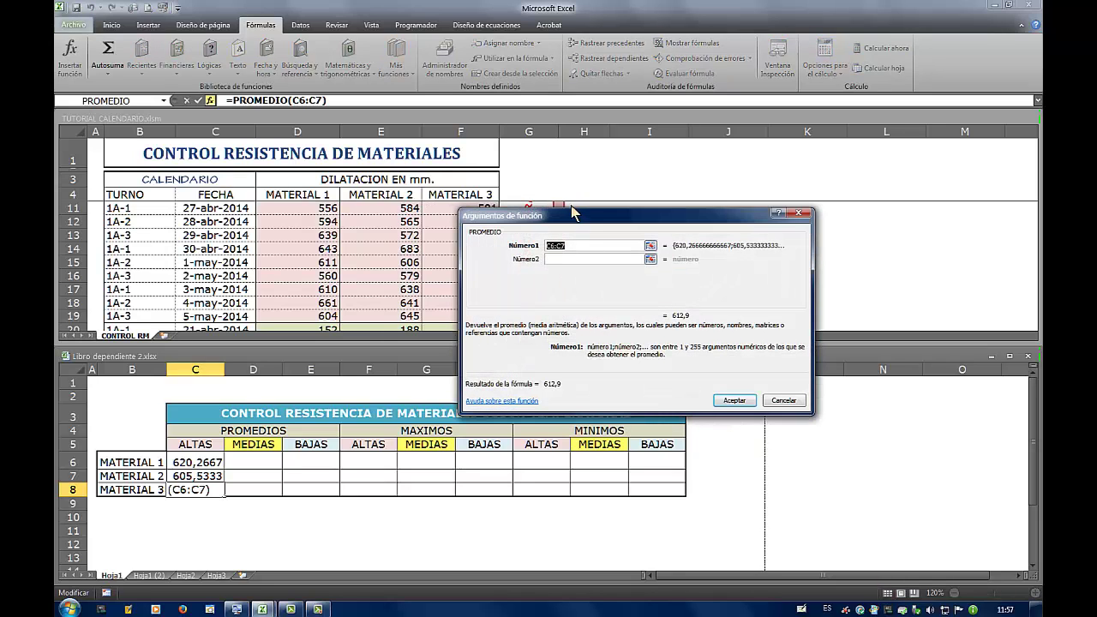
left_click_drag(581, 220, 692, 200)
mouse_move(452, 204)
left_mouse_down()
mouse_move(446, 254)
mouse_move(445, 236)
left_mouse_up()
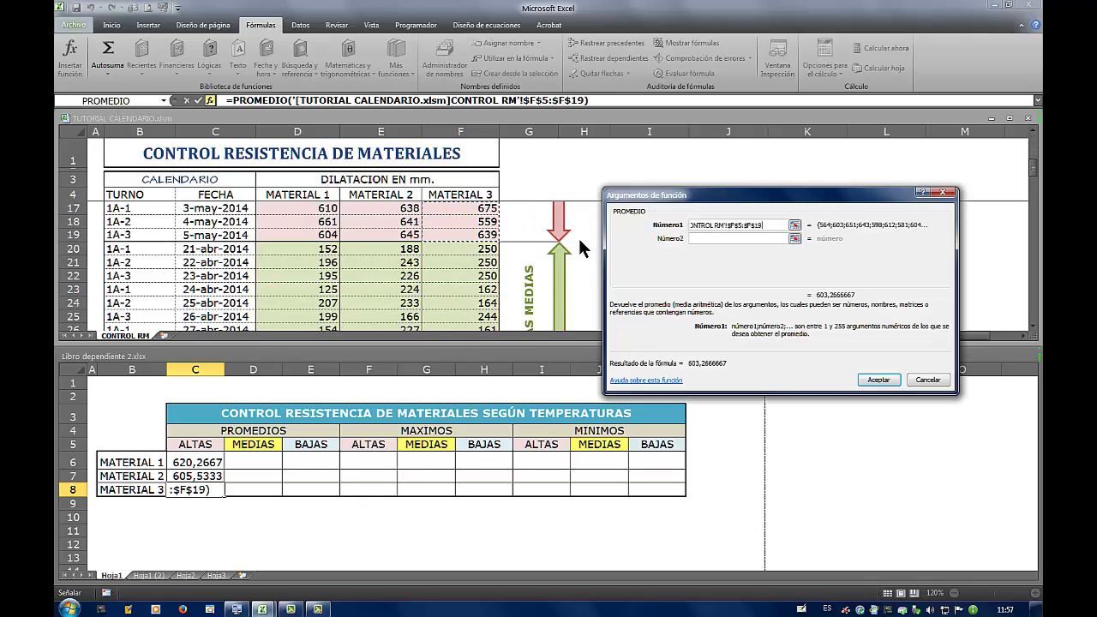
left_click(878, 379)
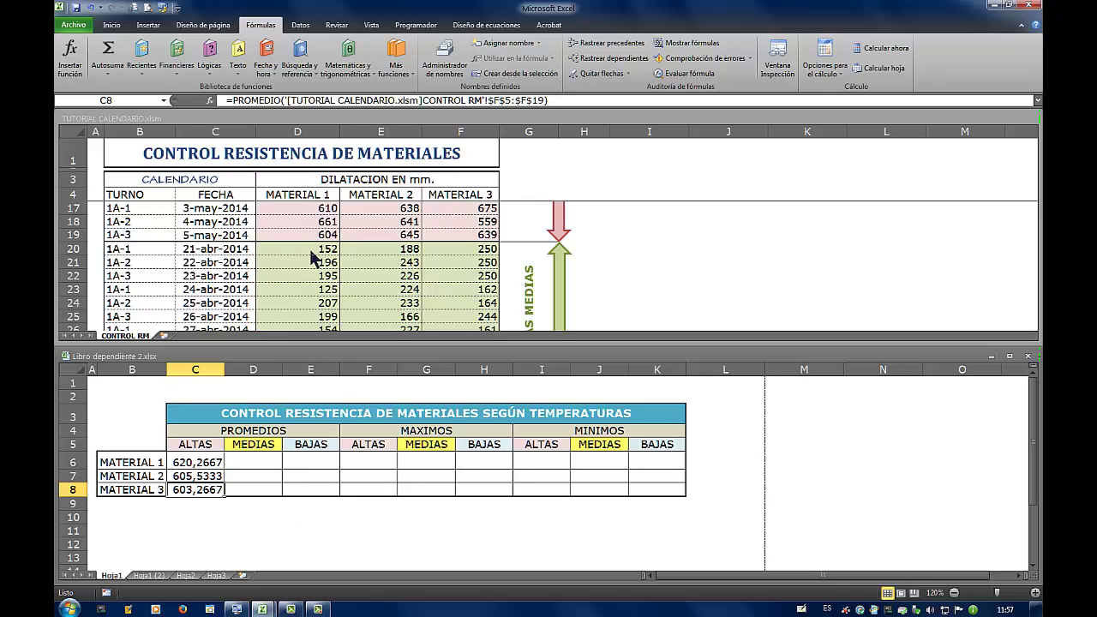
scroll(317, 259, "down", 2)
scroll(317, 258, "down", 1)
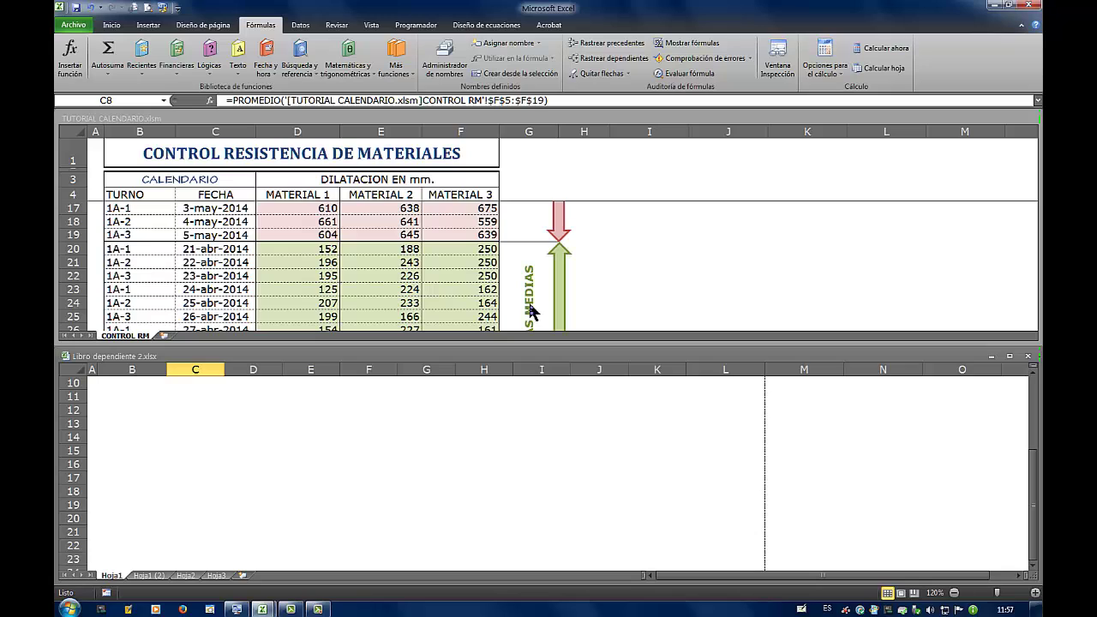
scroll(365, 474, "up", 3)
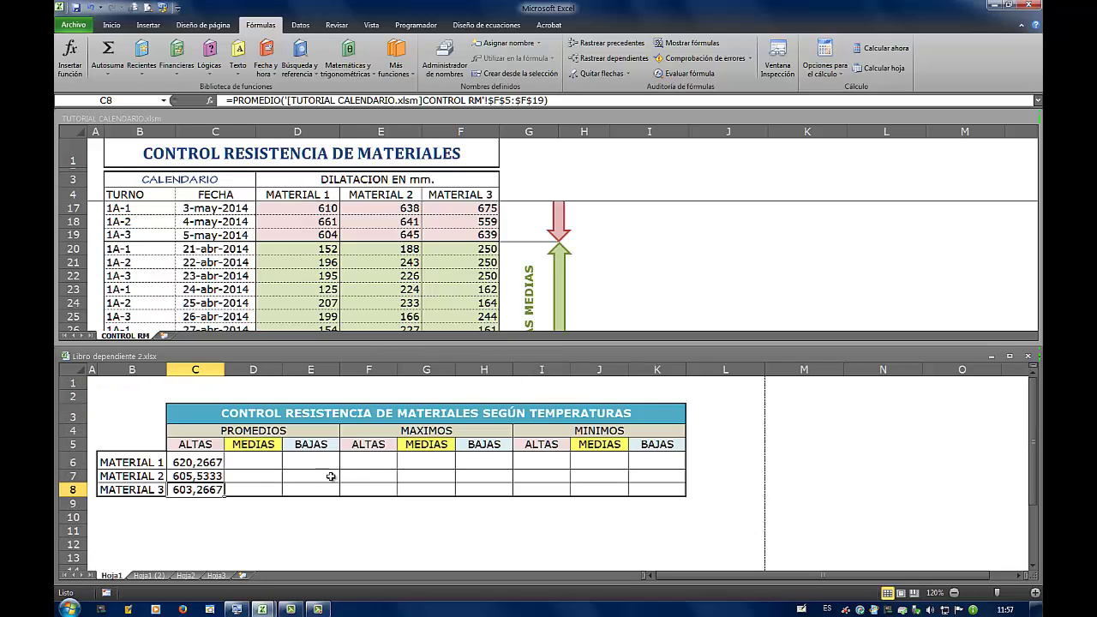
Put the Material 1 medium-temperature average, 183,5333, in D6 using PROMEDIO on the calendar's medium rows.
left_click(249, 462)
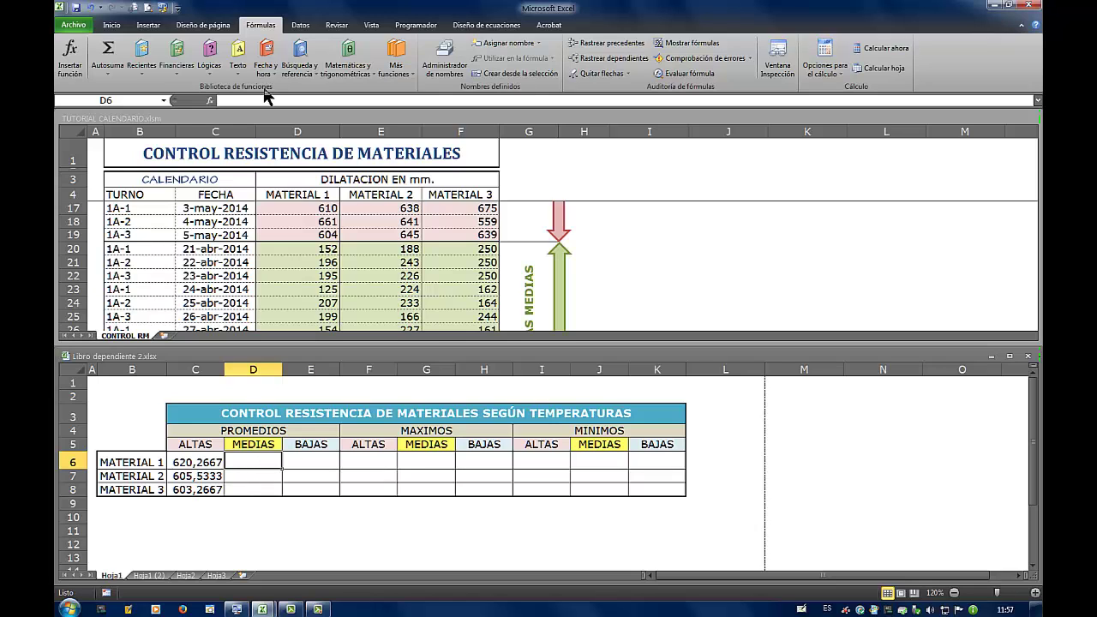
left_click(70, 60)
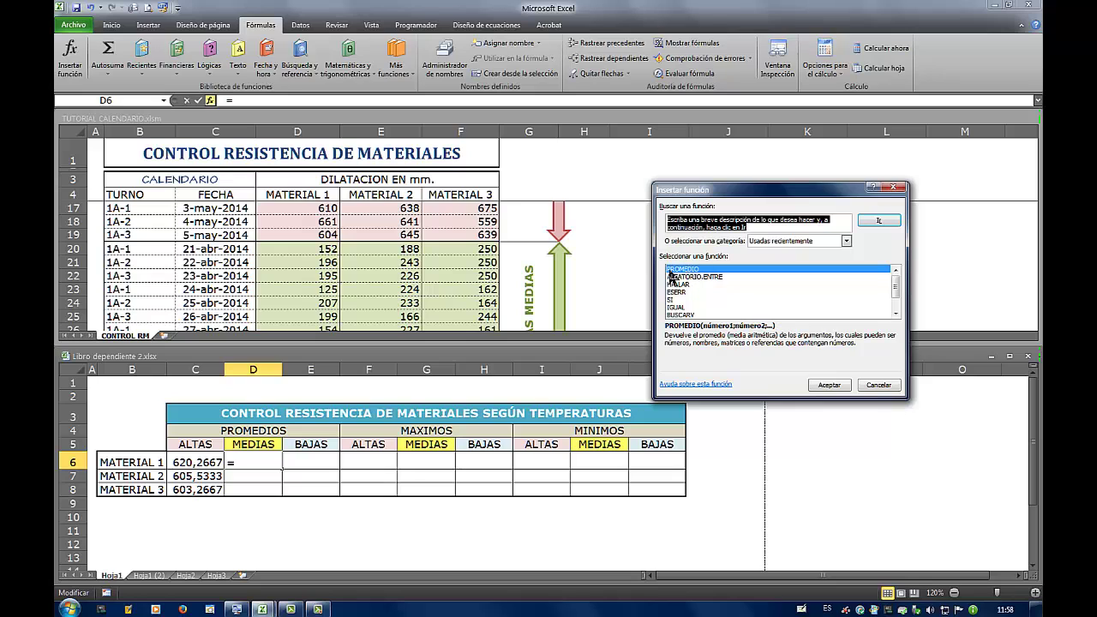
left_click(830, 385)
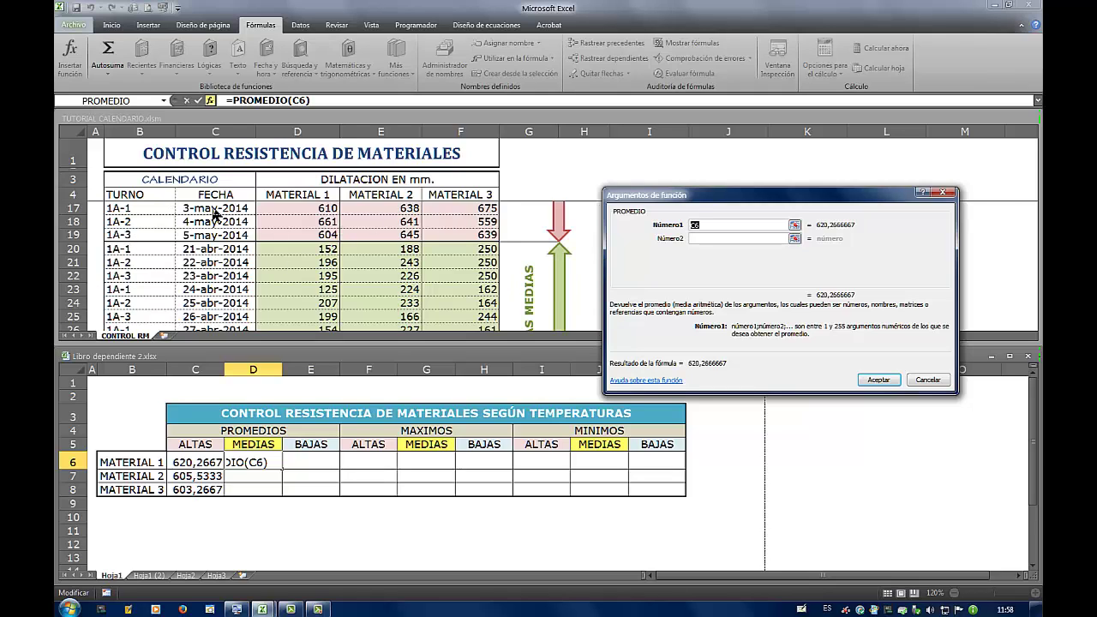
left_click(291, 250)
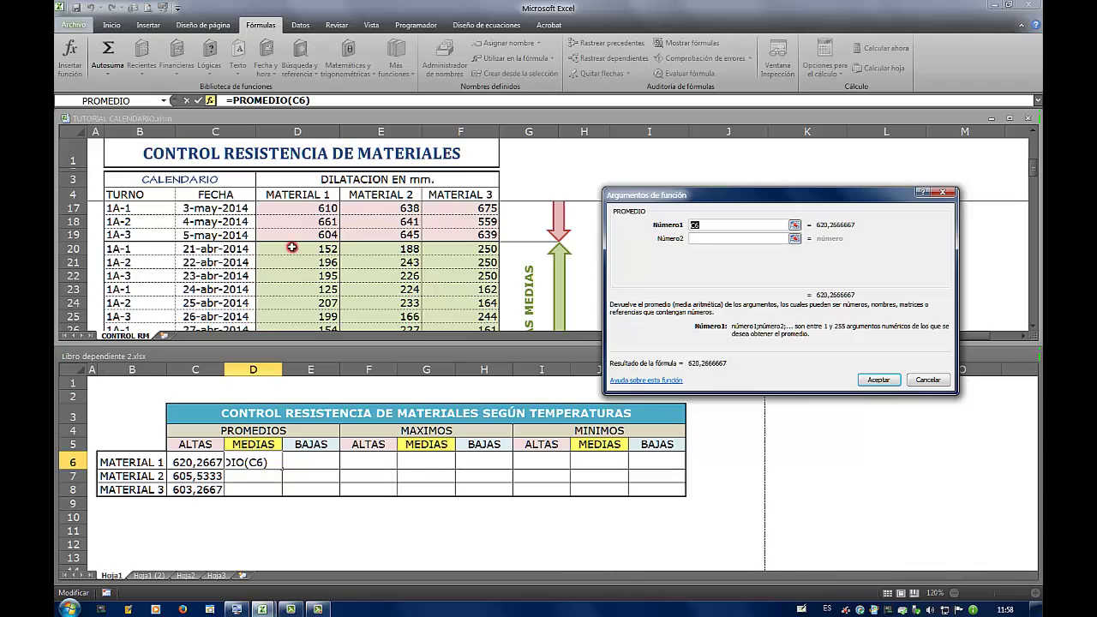
left_click_drag(298, 250, 295, 316)
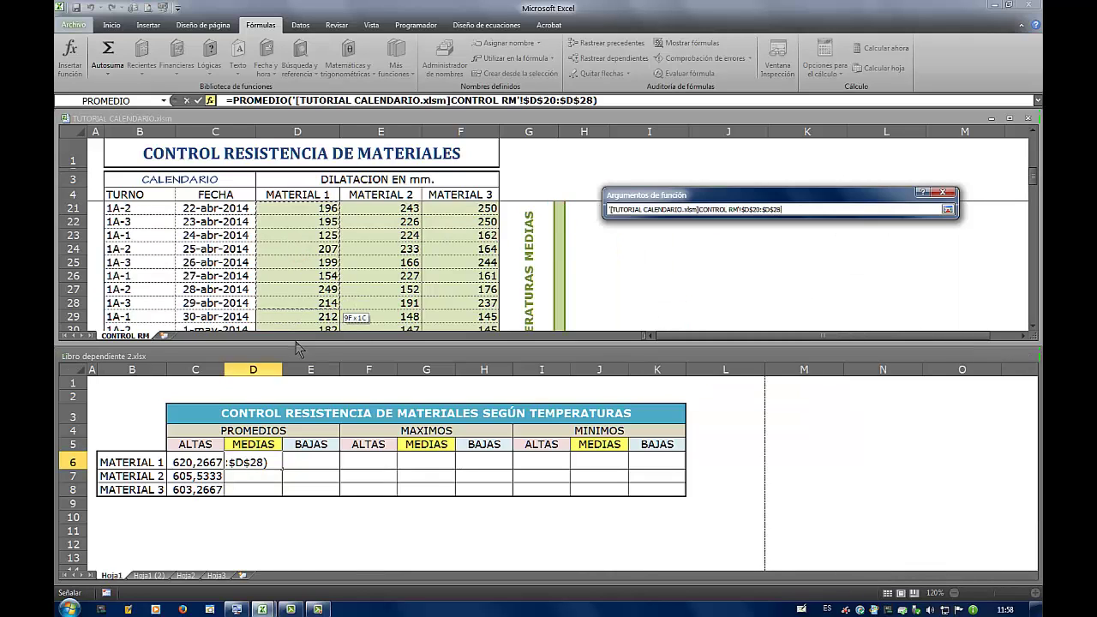
mouse_move(295, 316)
left_mouse_down()
mouse_move(299, 250)
mouse_move(295, 262)
left_mouse_up()
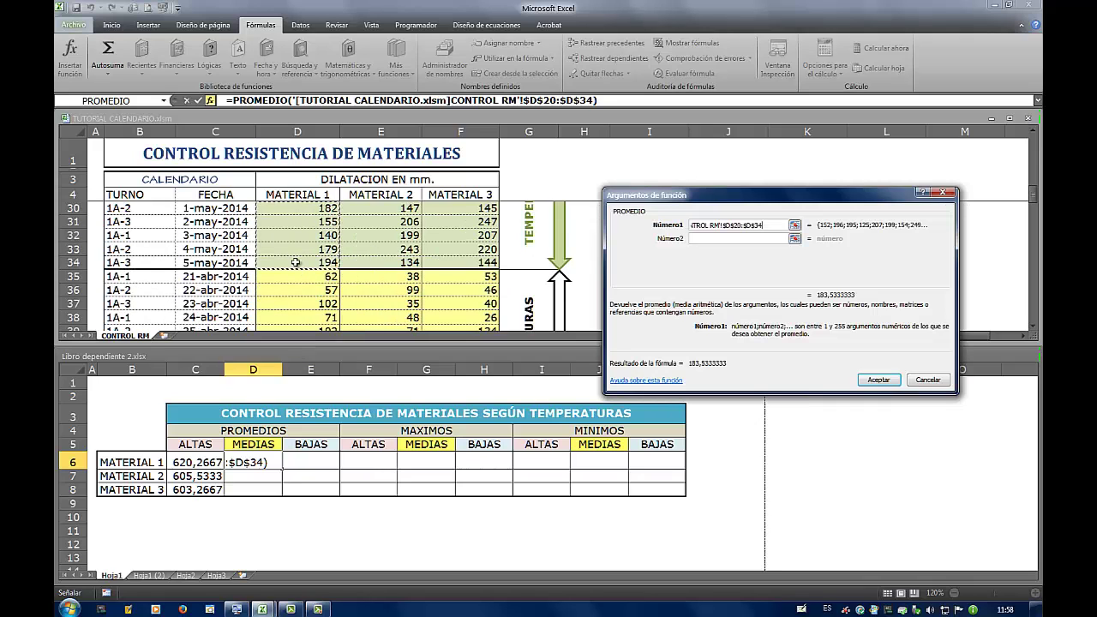
left_click(886, 378)
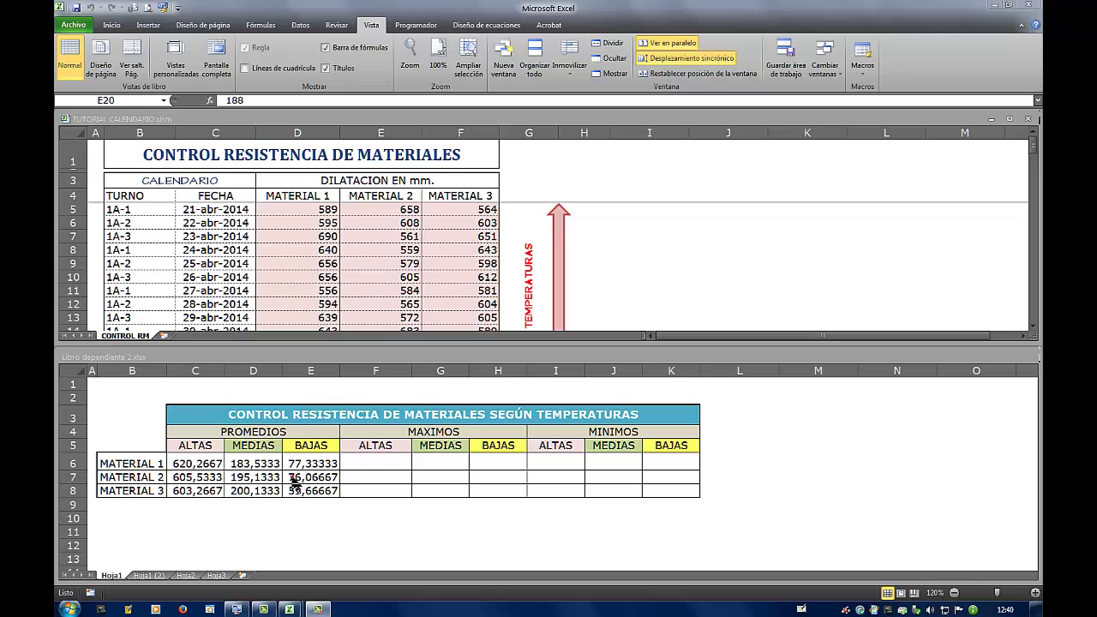
Review the low-temperature average formulas, then switch off Desplazamiento sincrónico.
left_click(294, 464)
left_click(318, 483)
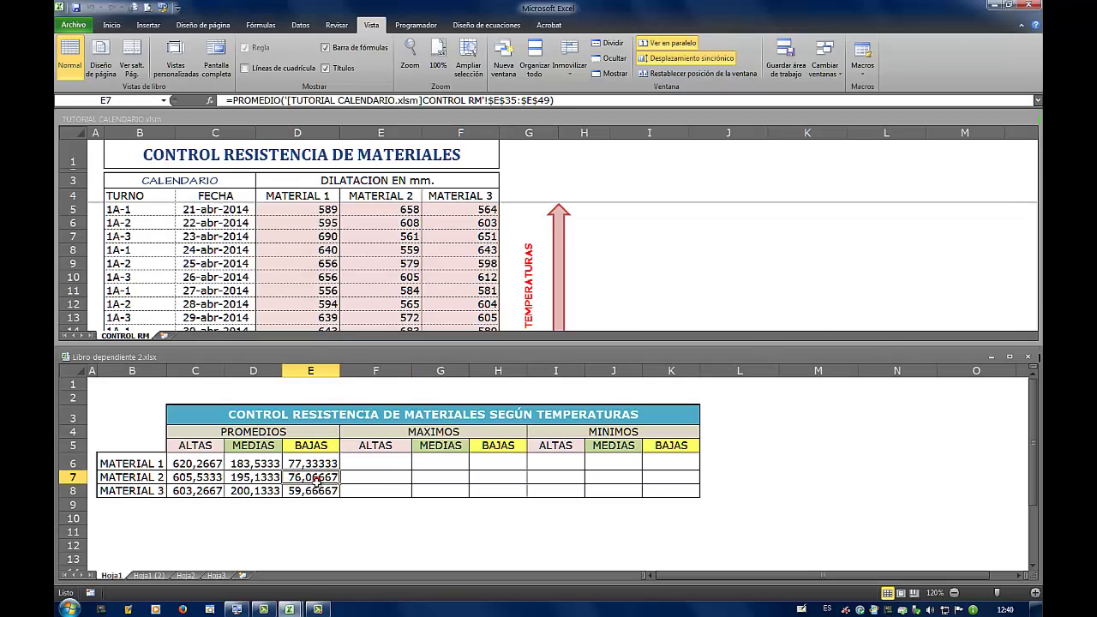
left_click(304, 490)
left_click(261, 491)
left_click(310, 464)
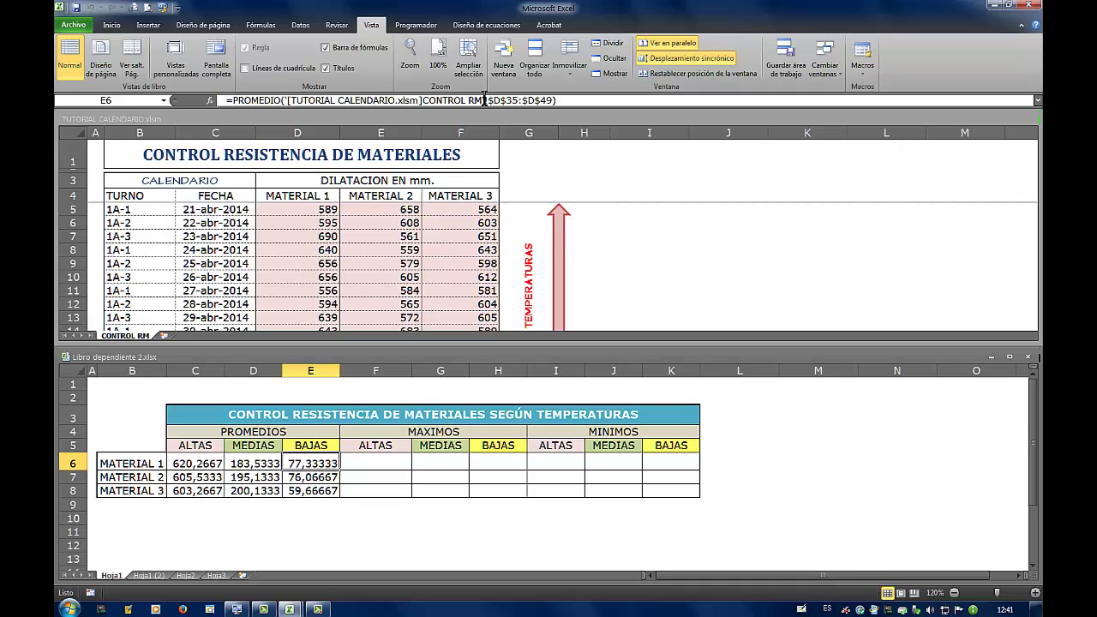
left_click(392, 463)
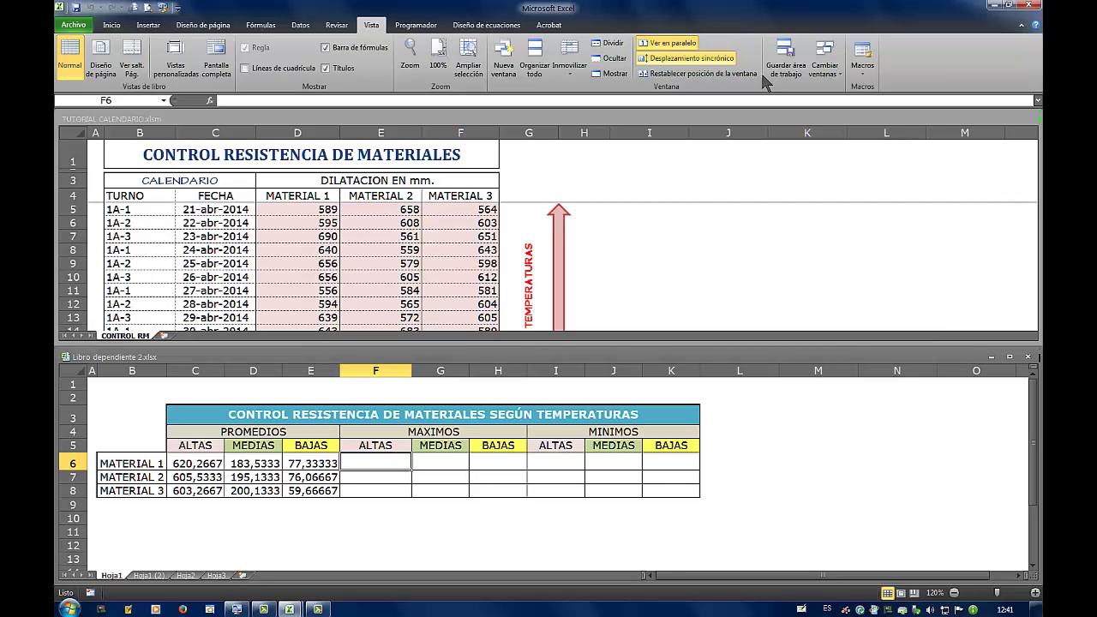
left_click(686, 59)
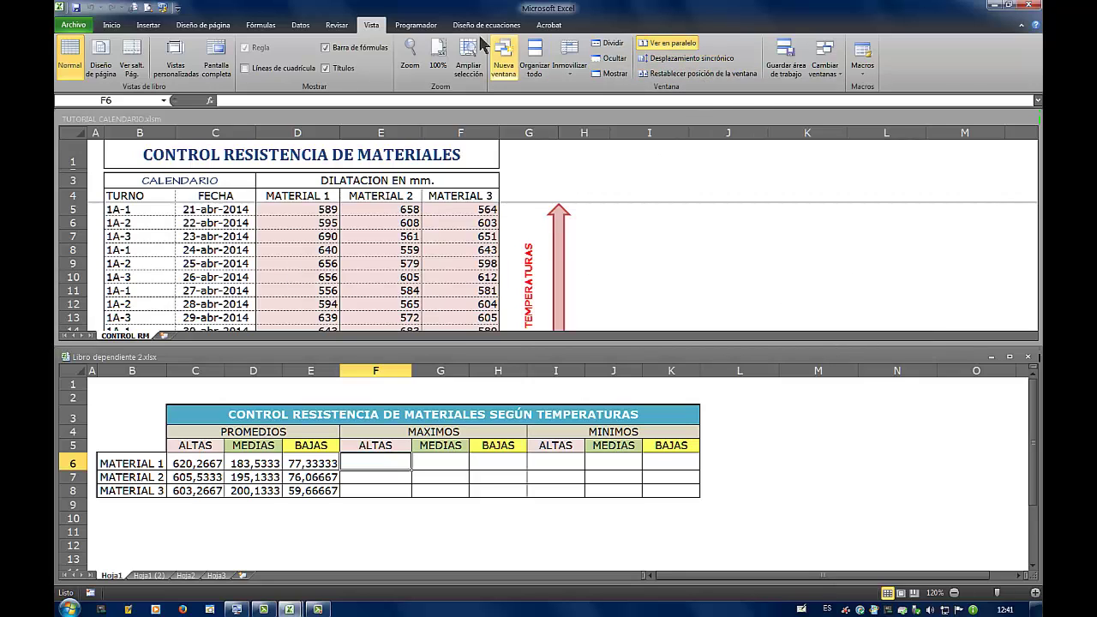
Turn off Ver en paralelo and restore the calendar workbook window from full size.
scroll(645, 223, "down", 5)
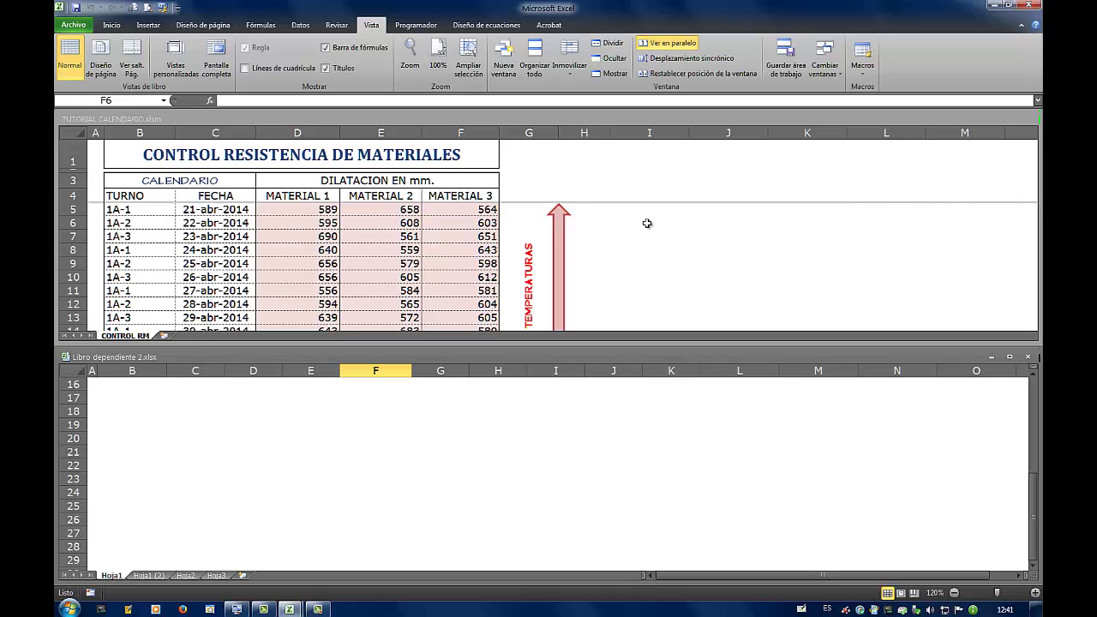
left_click(647, 223)
scroll(647, 223, "up", 3)
scroll(648, 223, "up", 1)
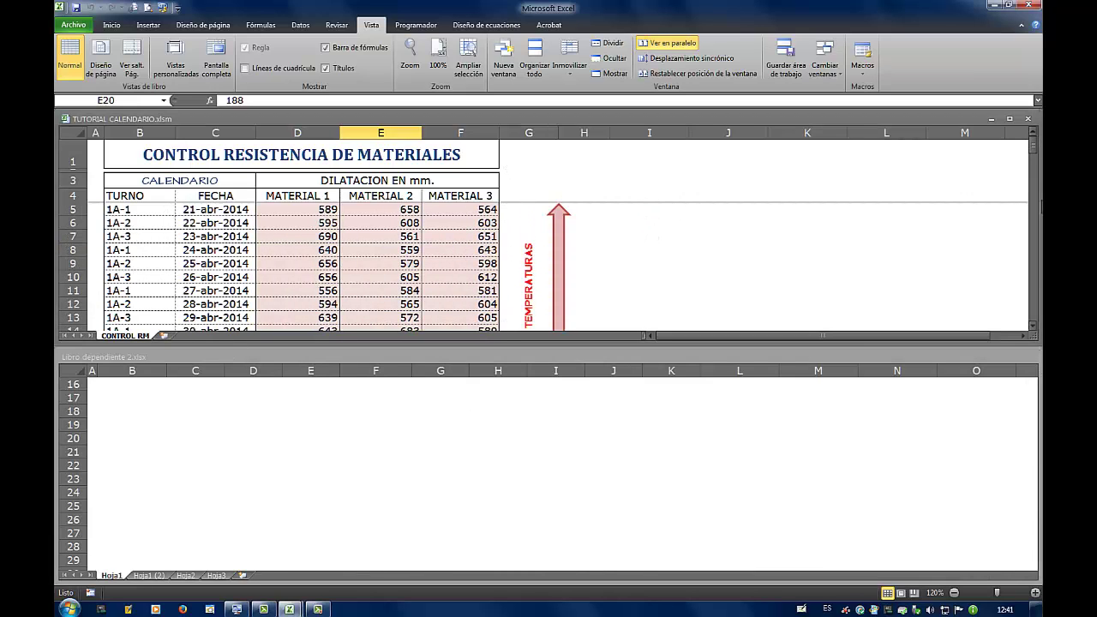
left_click(657, 43)
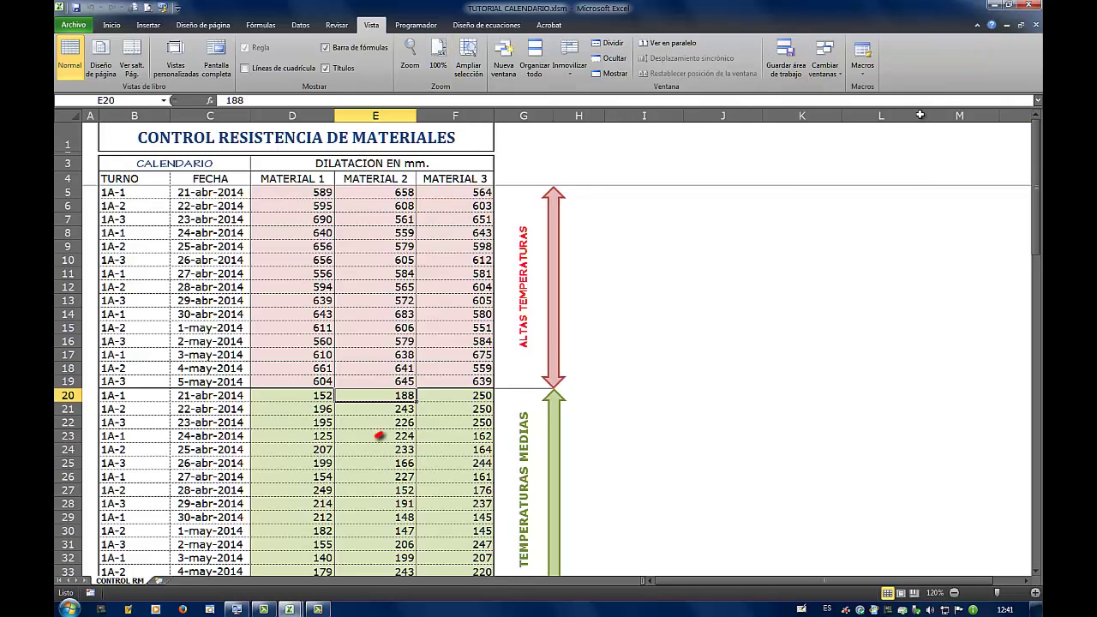
left_click_drag(377, 435, 938, 91)
left_click_drag(728, 137, 831, 248)
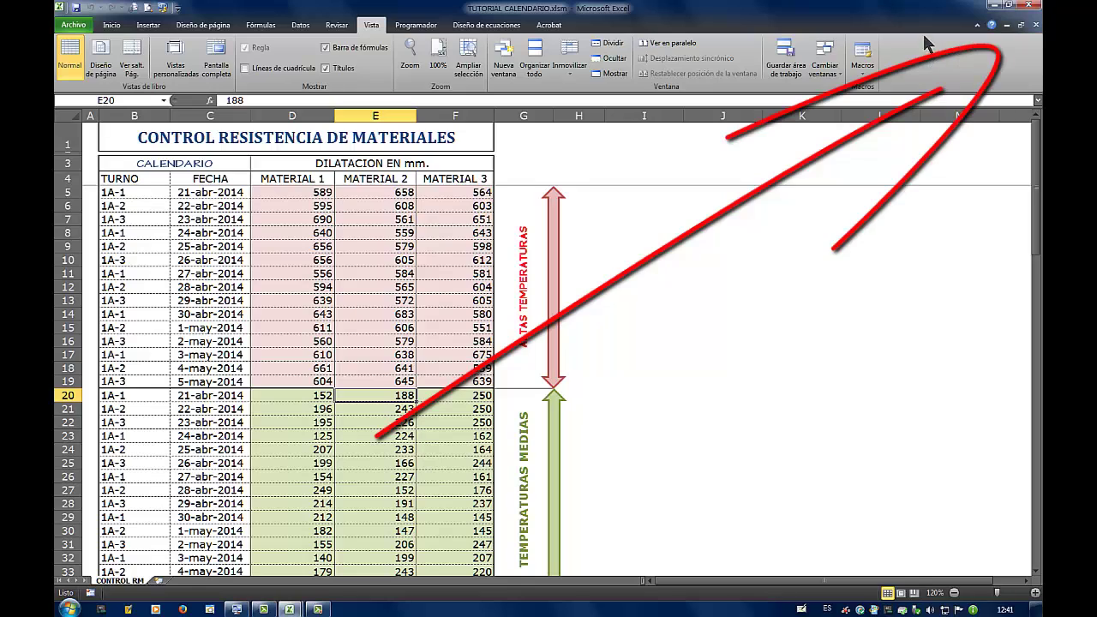
left_click(1020, 26)
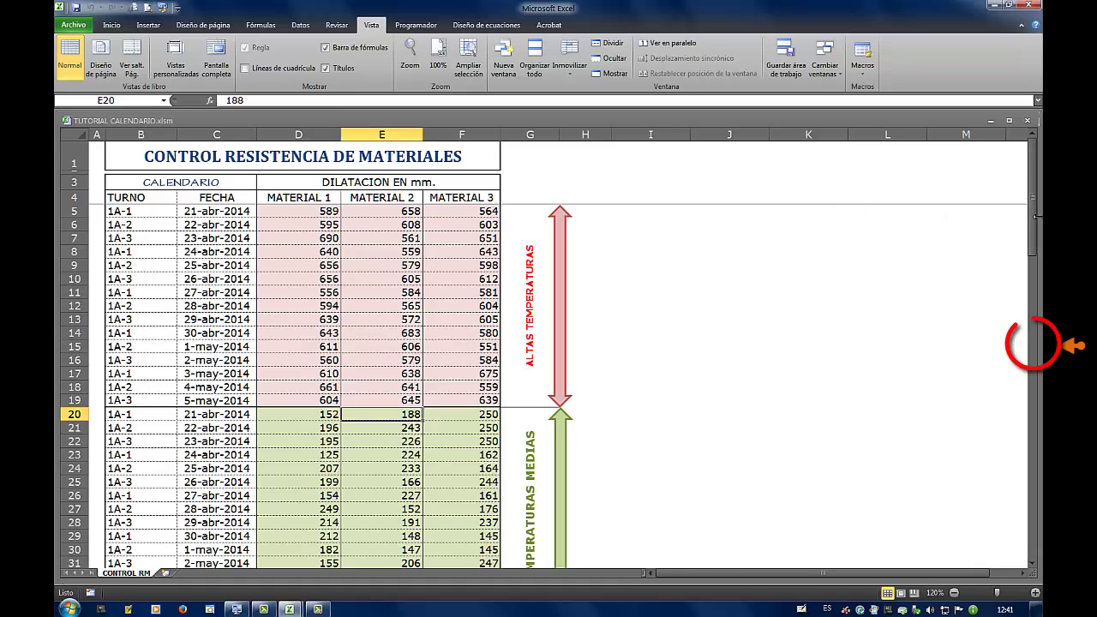
Resize the windows so TUTORIAL CALENDARIO sits left and Libro dependiente 2 right.
mouse_move(1020, 217)
left_mouse_down()
mouse_move(535, 217)
mouse_move(546, 216)
left_mouse_up()
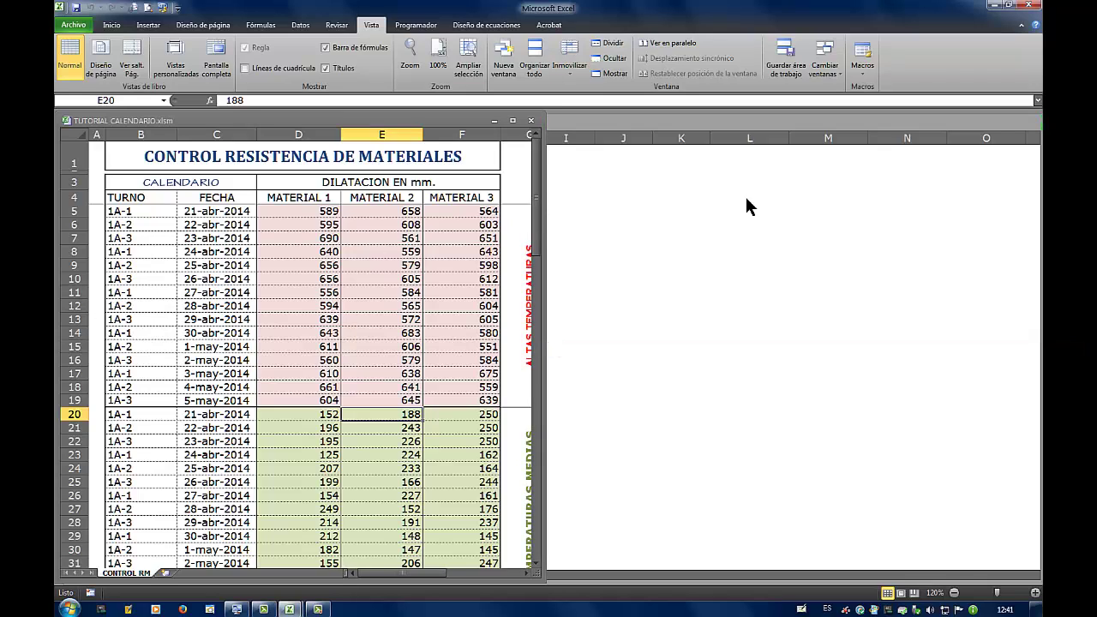
left_click(793, 205)
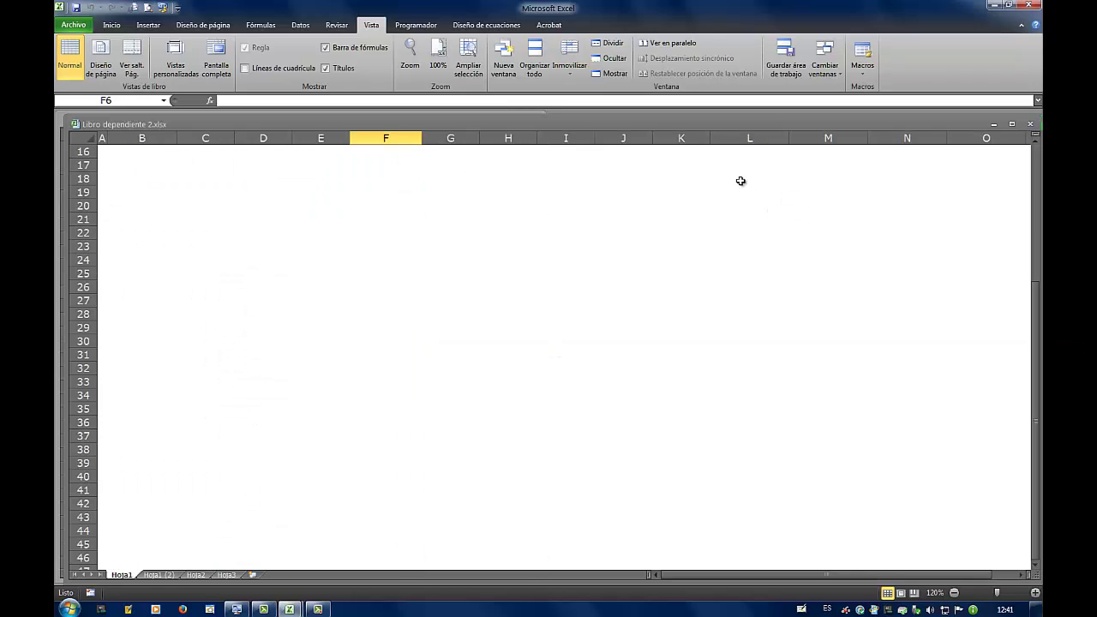
scroll(400, 356, "up", 5)
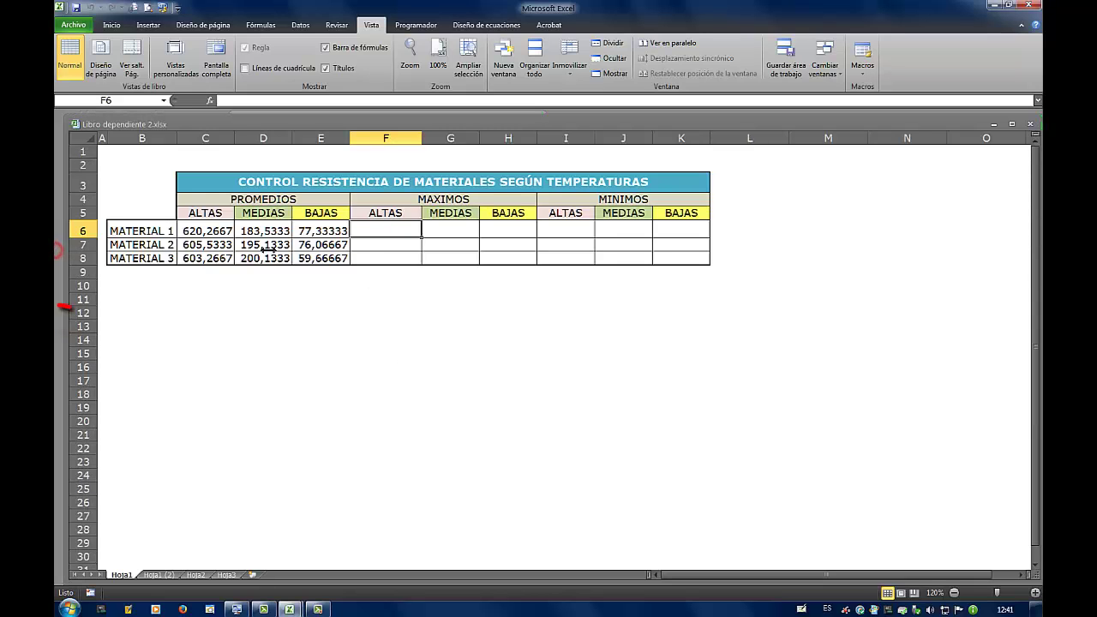
mouse_move(60, 249)
left_mouse_down()
mouse_move(300, 160)
mouse_move(570, 162)
mouse_move(550, 162)
left_mouse_up()
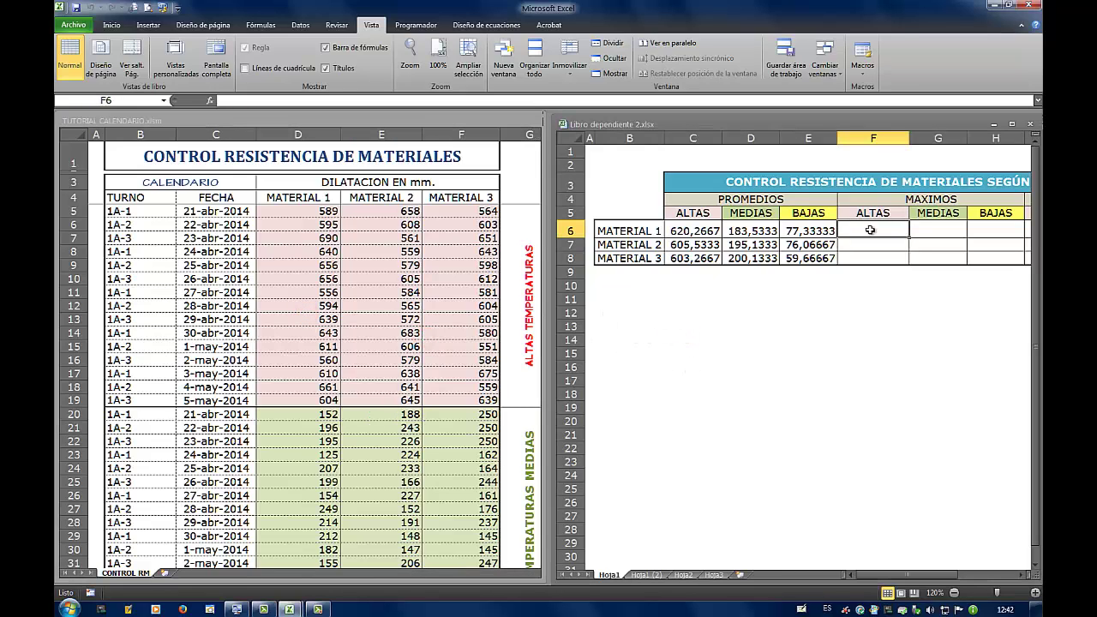
left_click(347, 358)
scroll(347, 351, "down", 4)
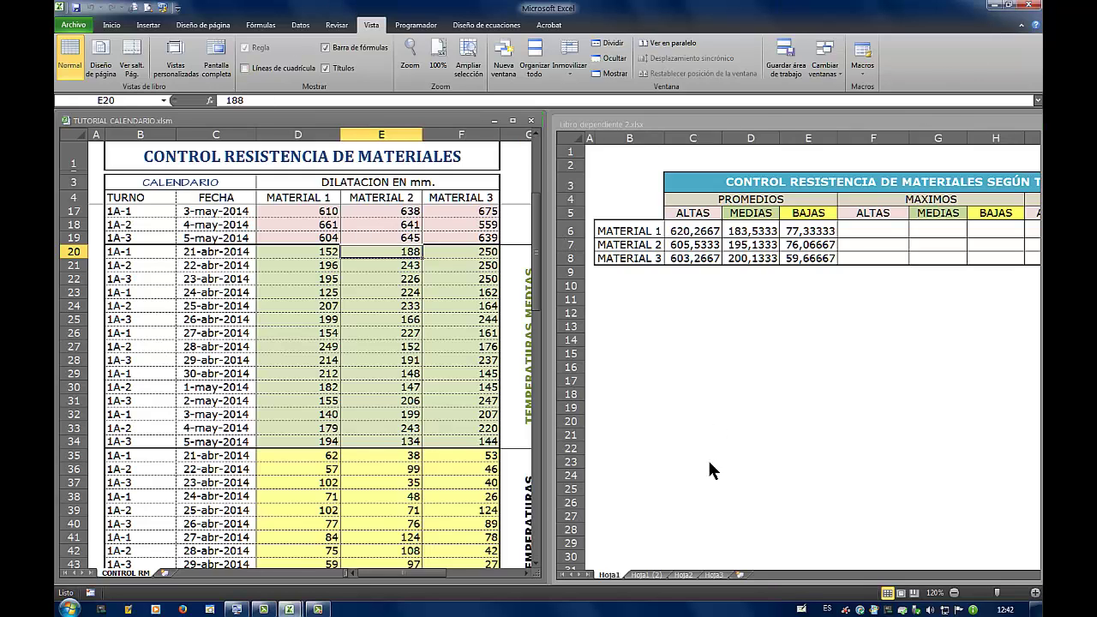
scroll(709, 469, "up", 2)
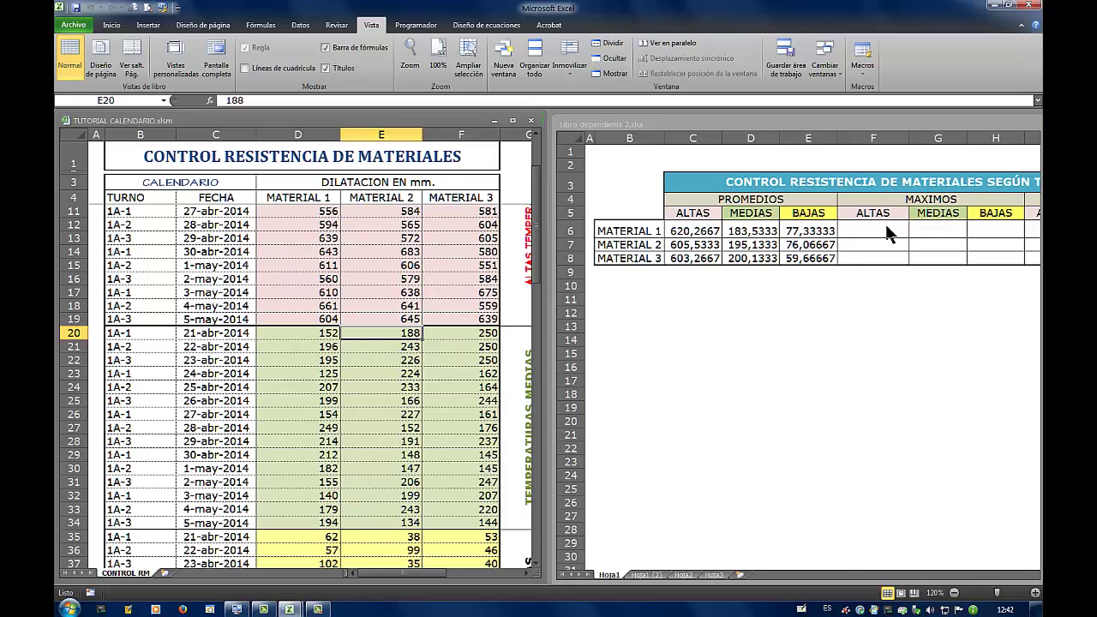
left_click(882, 228)
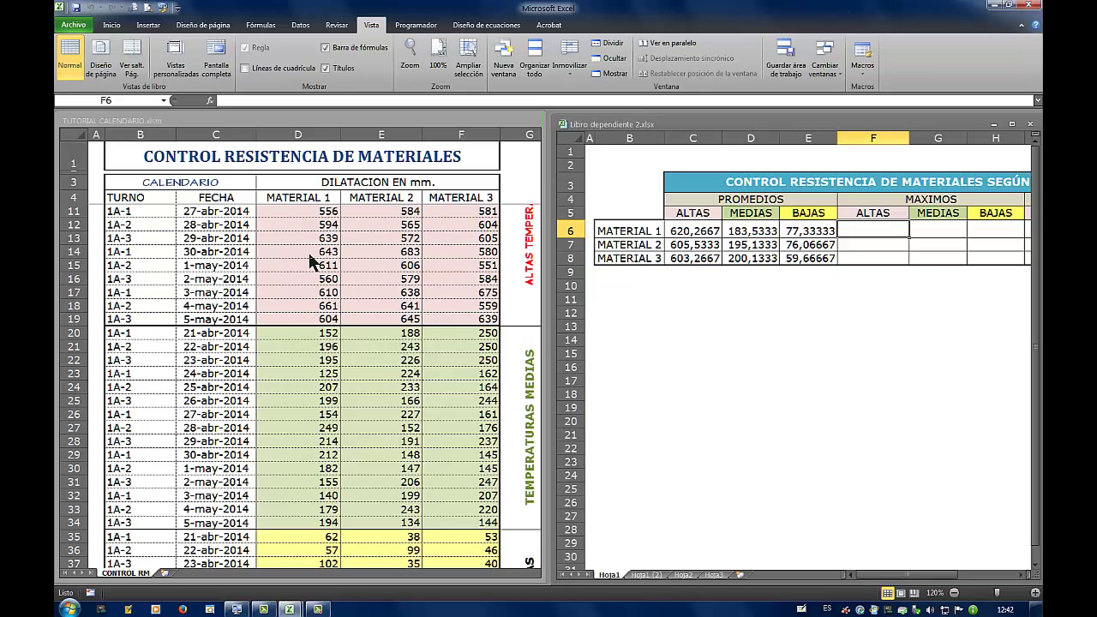
left_click(280, 283)
scroll(279, 280, "up", 2)
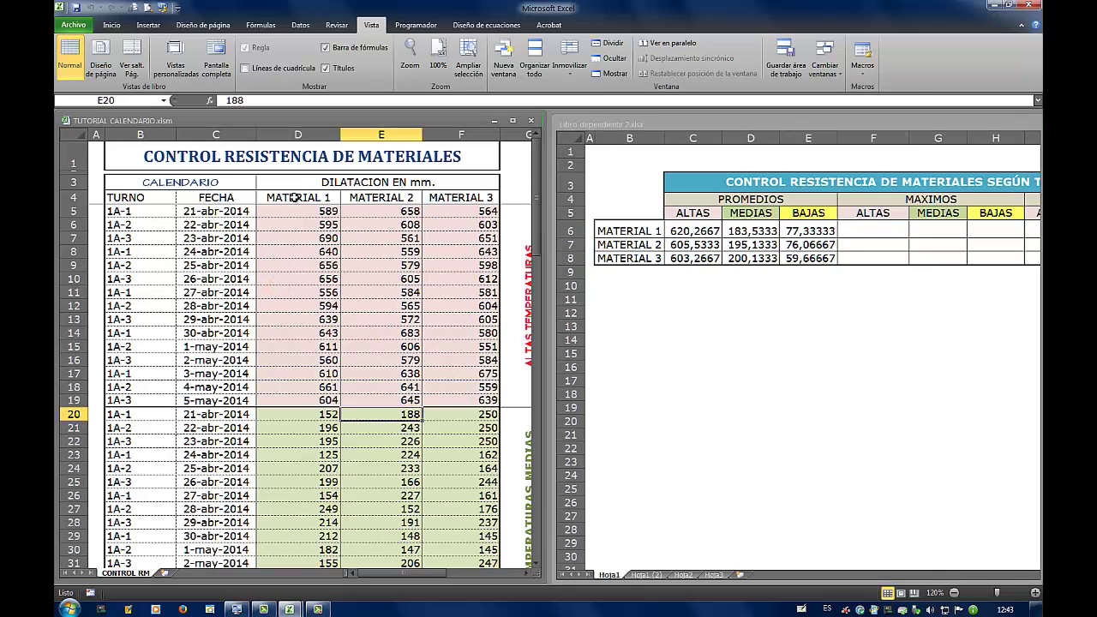
left_click(864, 229)
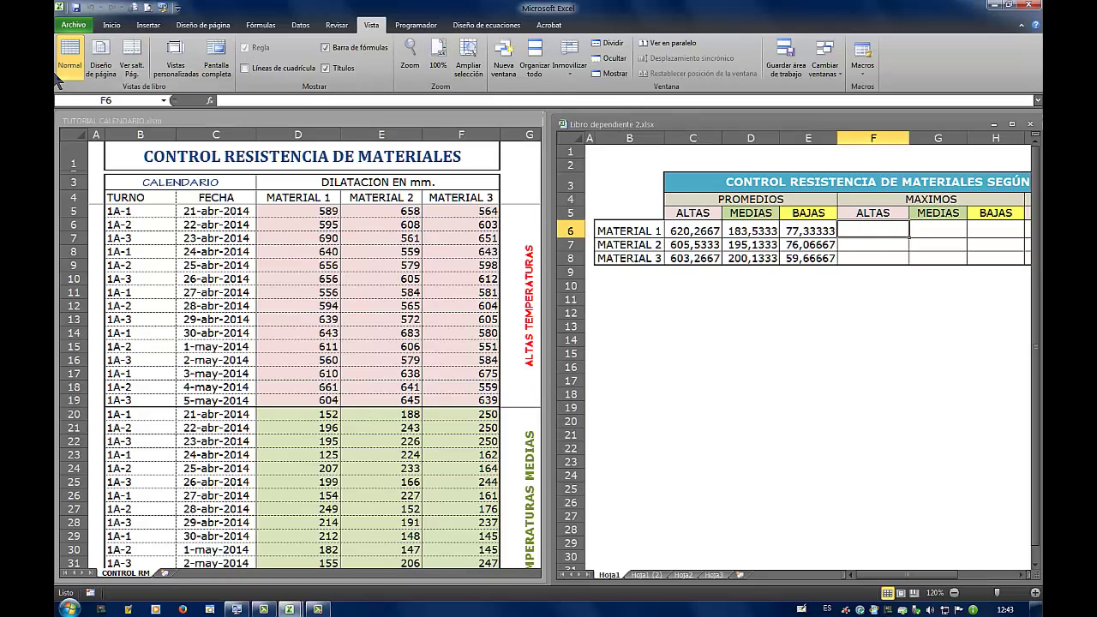
Enter =MAX over Material 1's high-temperature readings (D5:D18) in F6, giving 690.
left_click(261, 26)
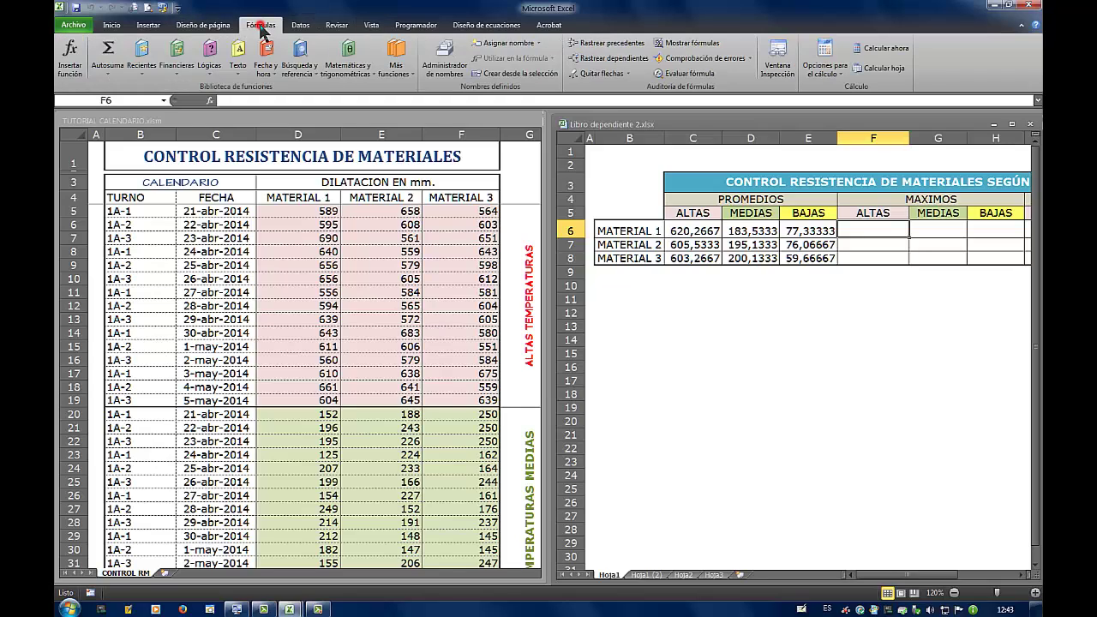
left_click(71, 60)
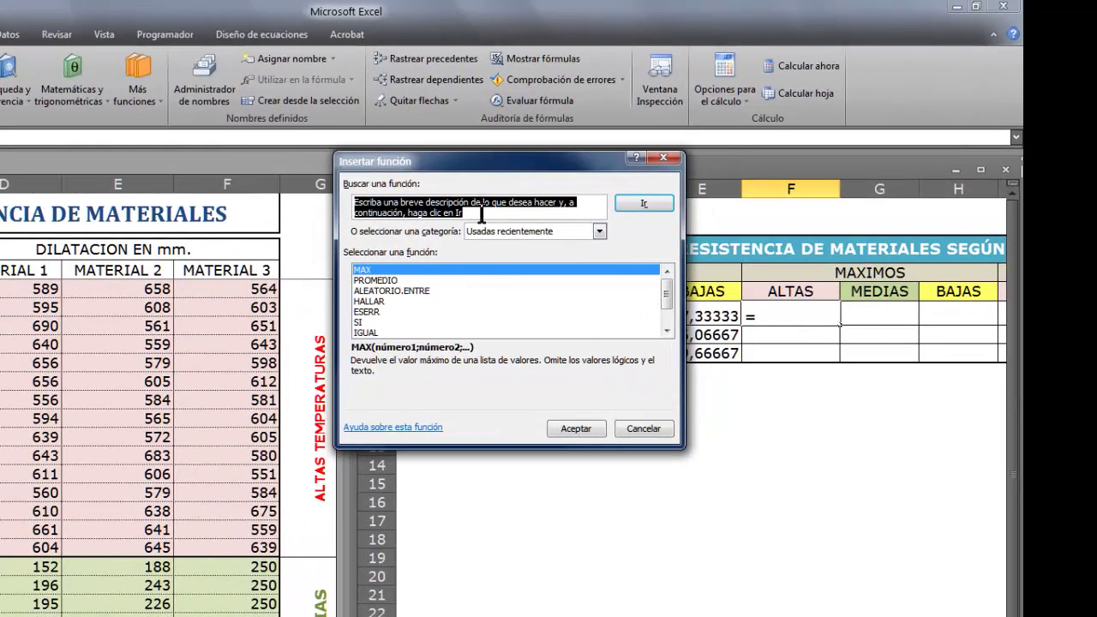
type("MAX")
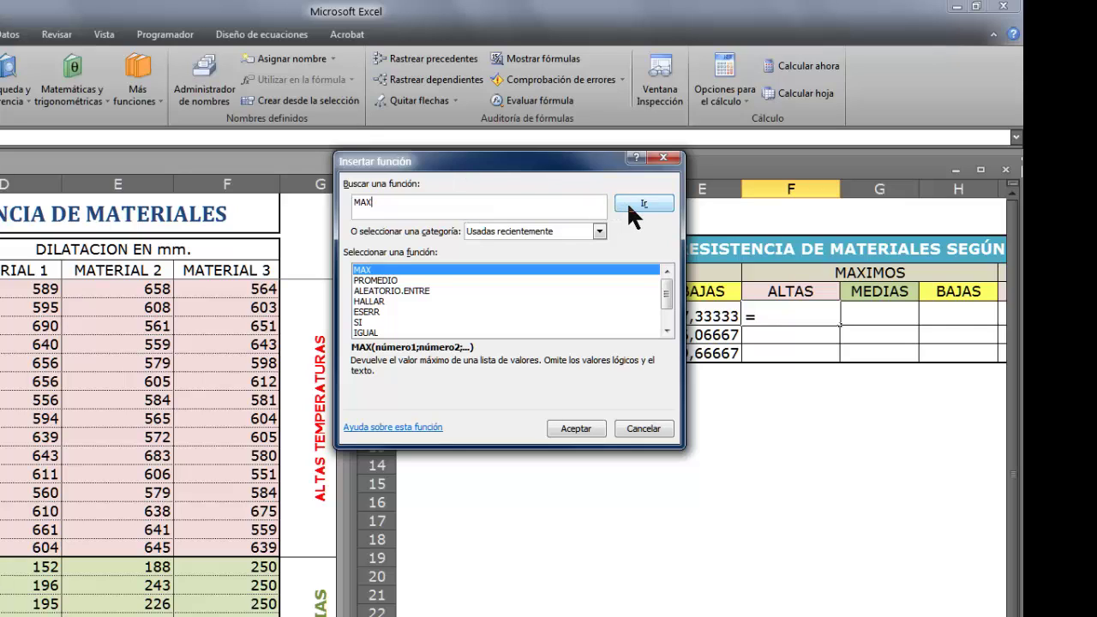
left_click(630, 208)
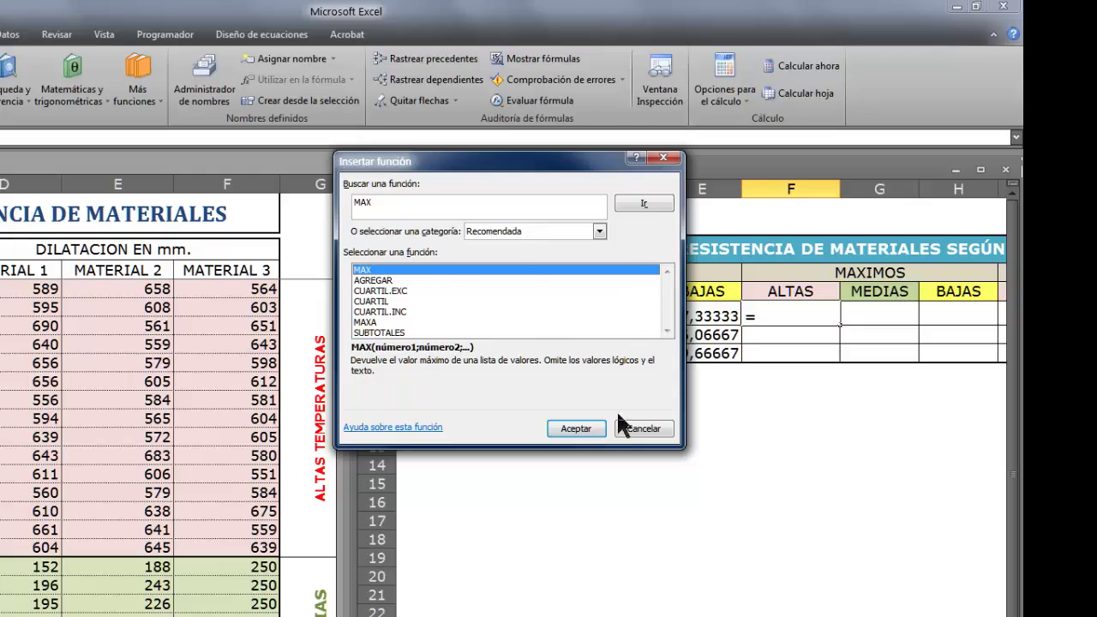
left_click(583, 428)
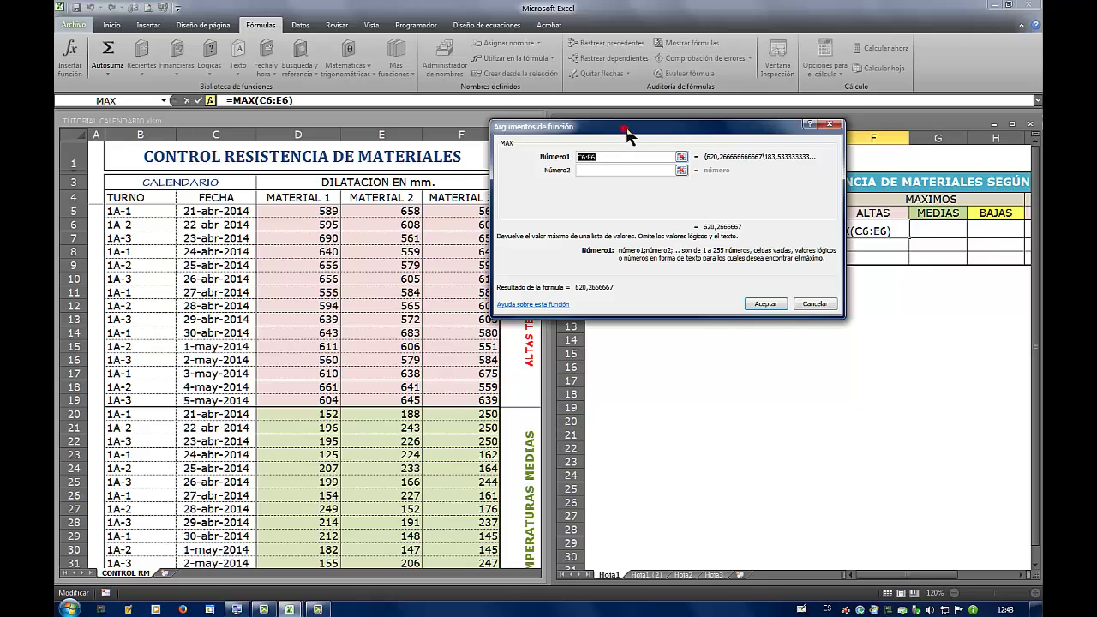
left_click_drag(626, 130, 758, 131)
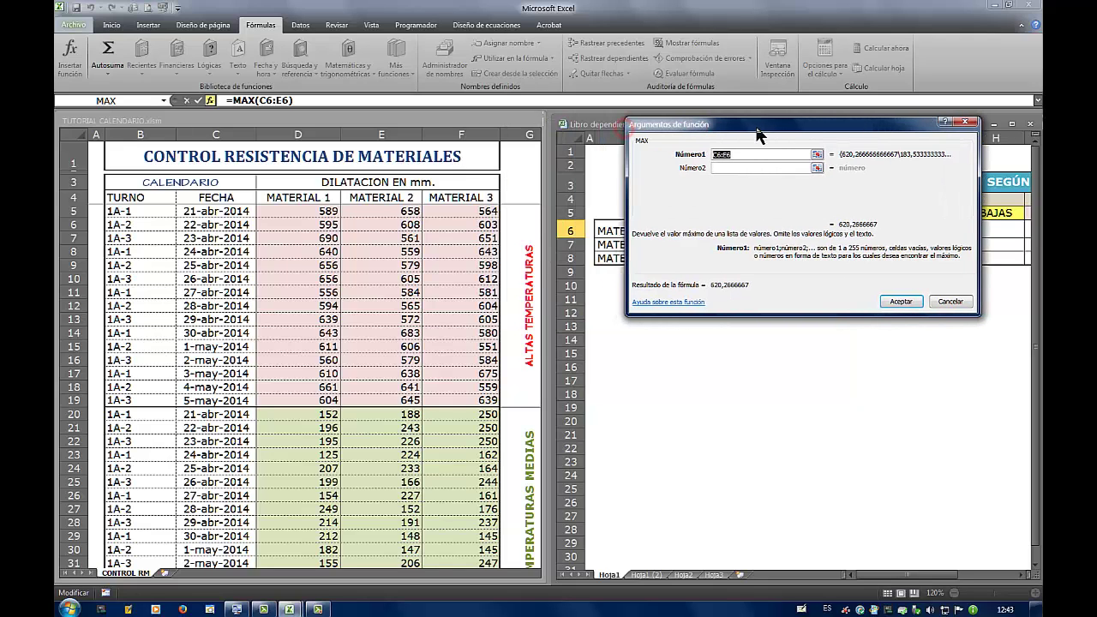
left_click(284, 204)
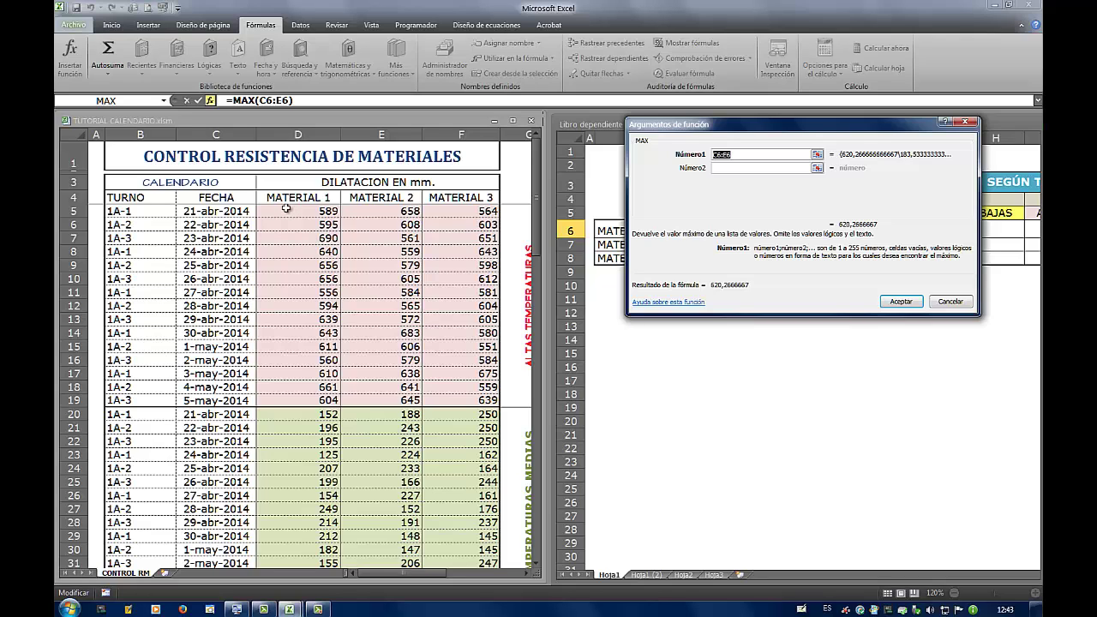
left_click_drag(285, 208, 278, 391)
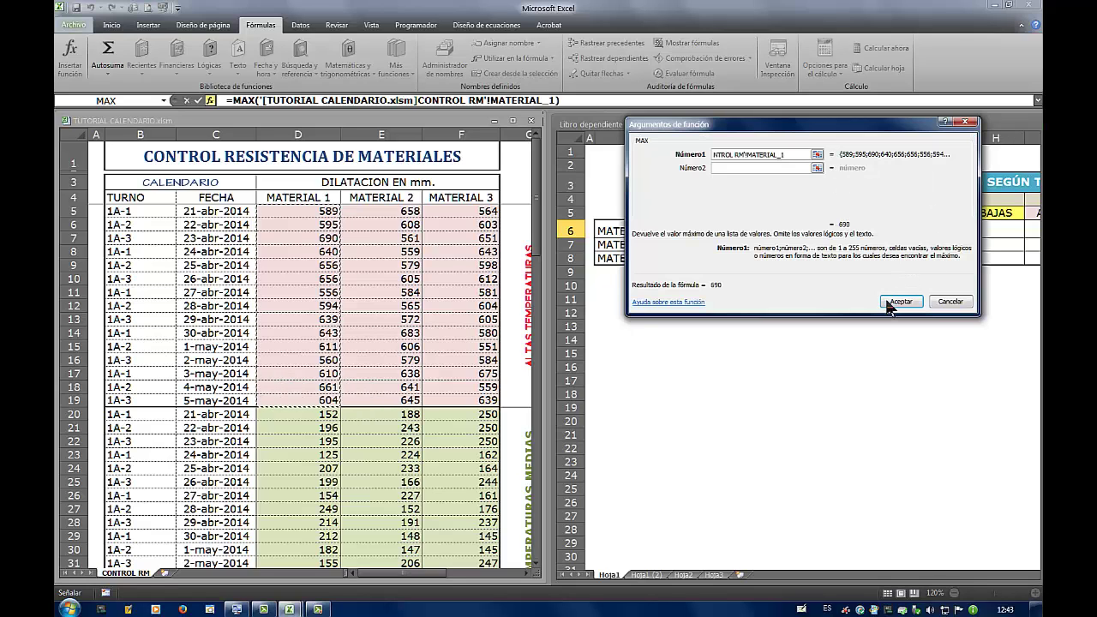
left_click(900, 302)
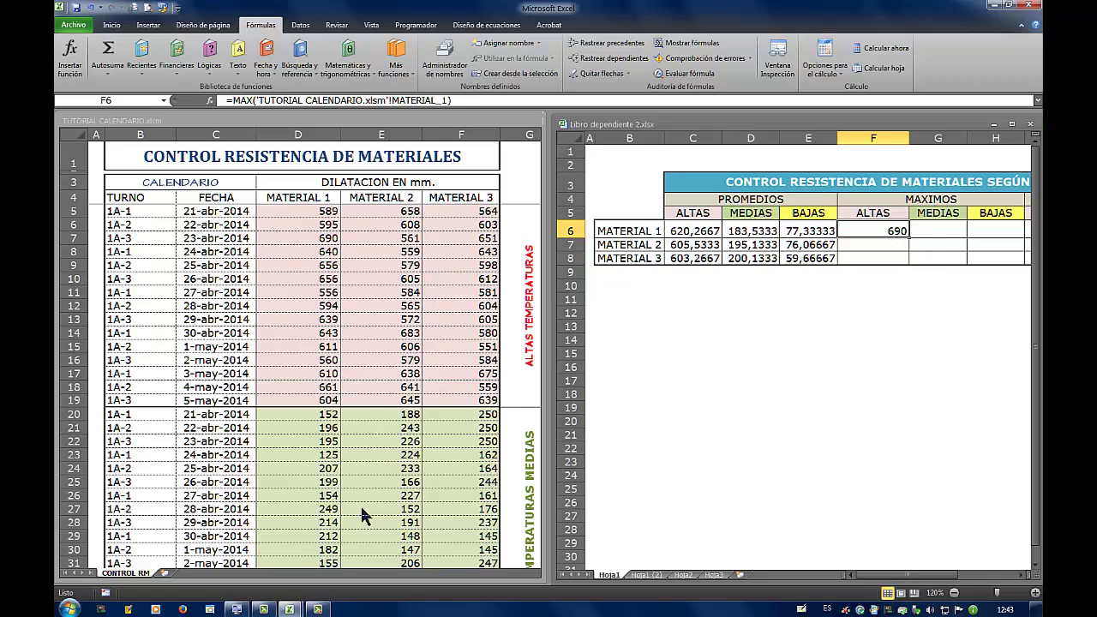
left_click(868, 245)
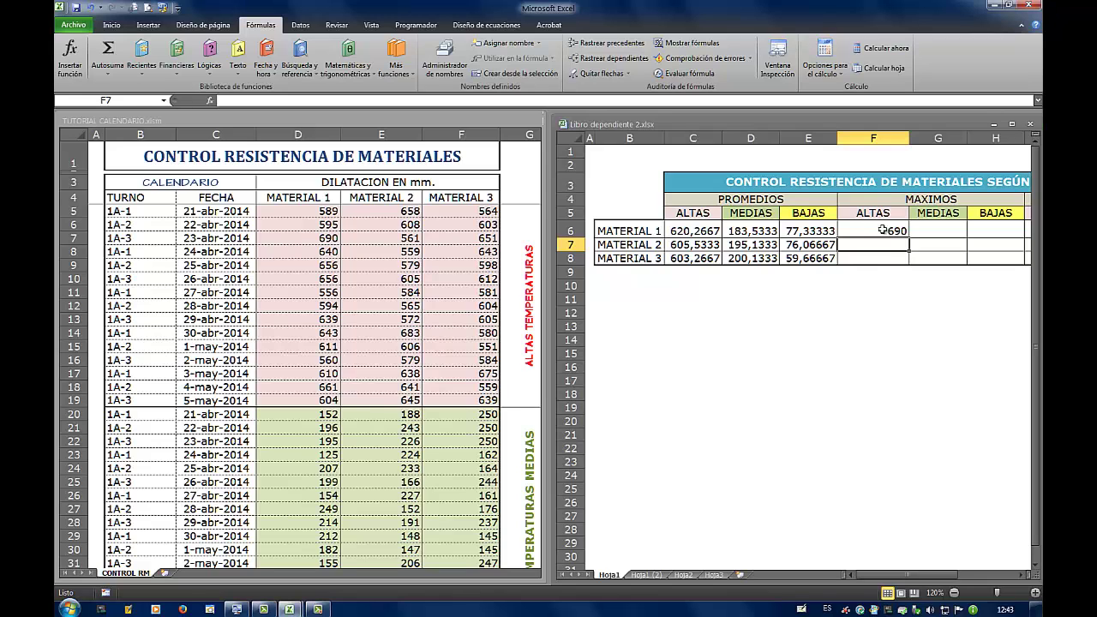
Fill F7 with the MAX of Material 2's high-temperature readings, giving 683.
left_click(70, 53)
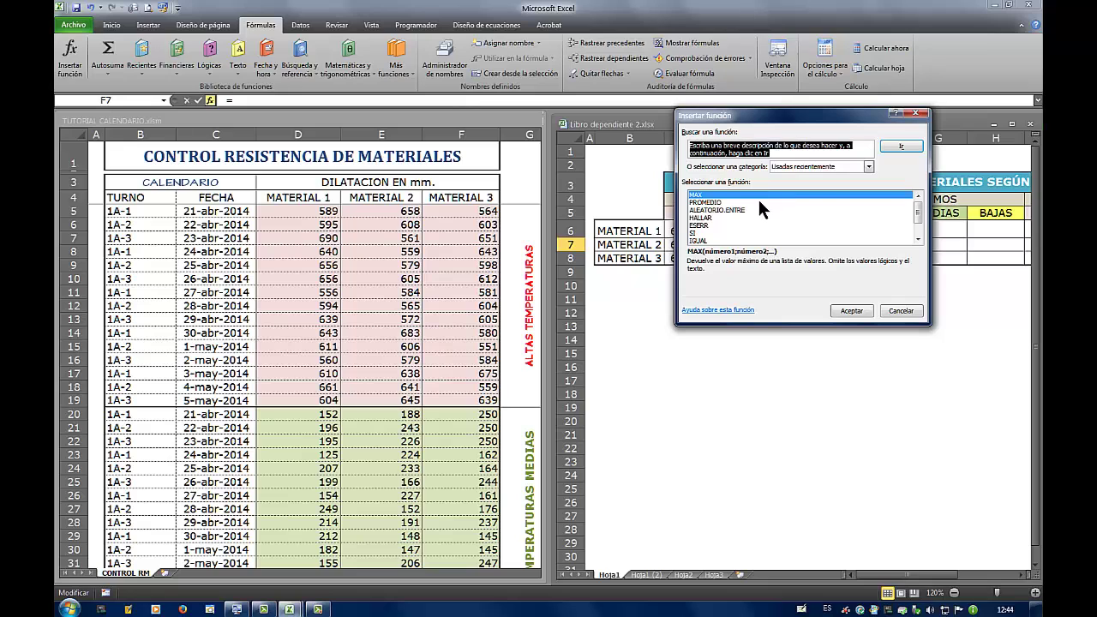
left_click(852, 311)
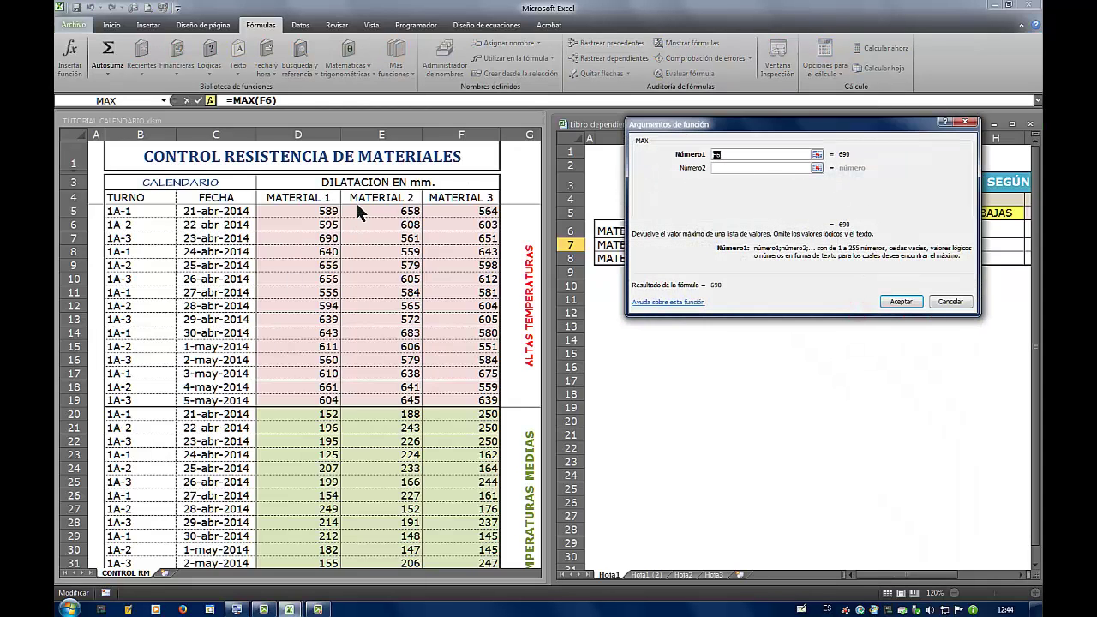
left_click(375, 211)
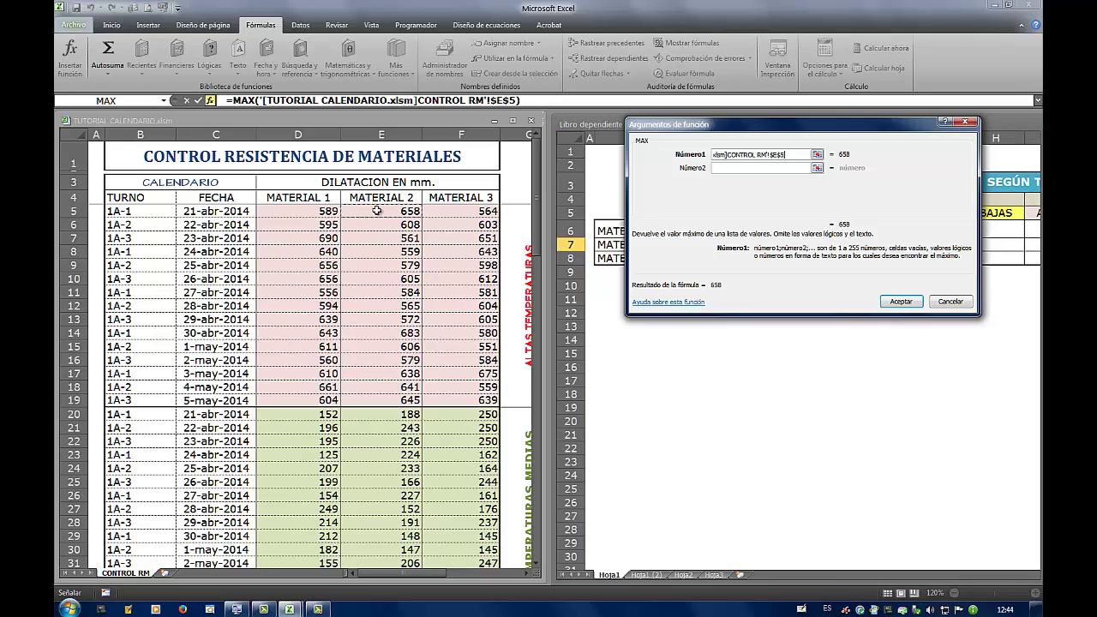
left_click_drag(375, 211, 381, 401)
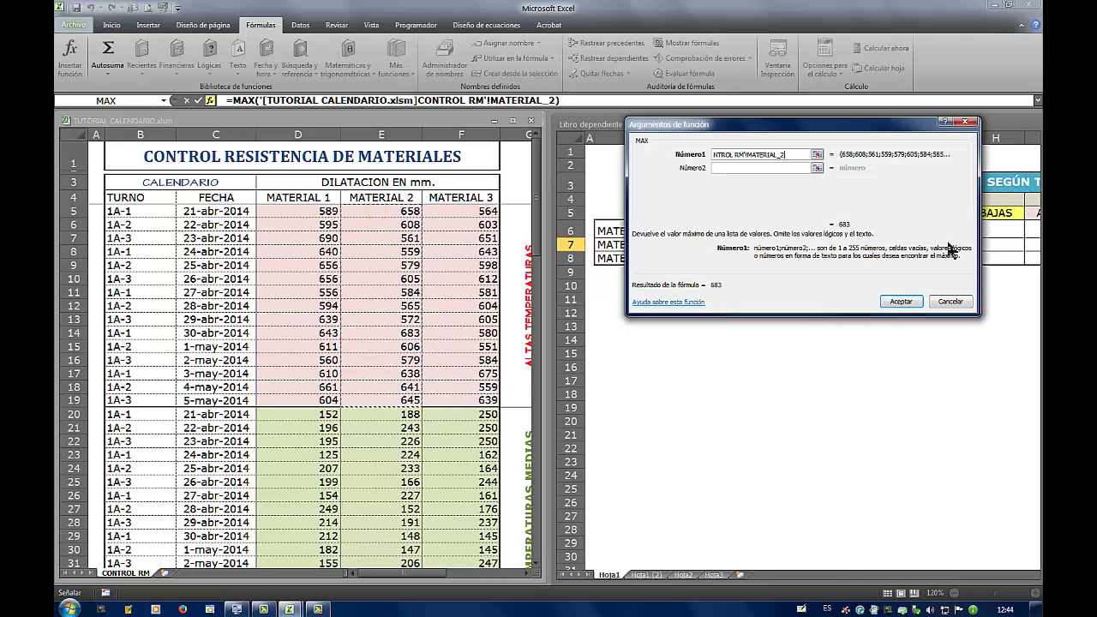
left_click(900, 300)
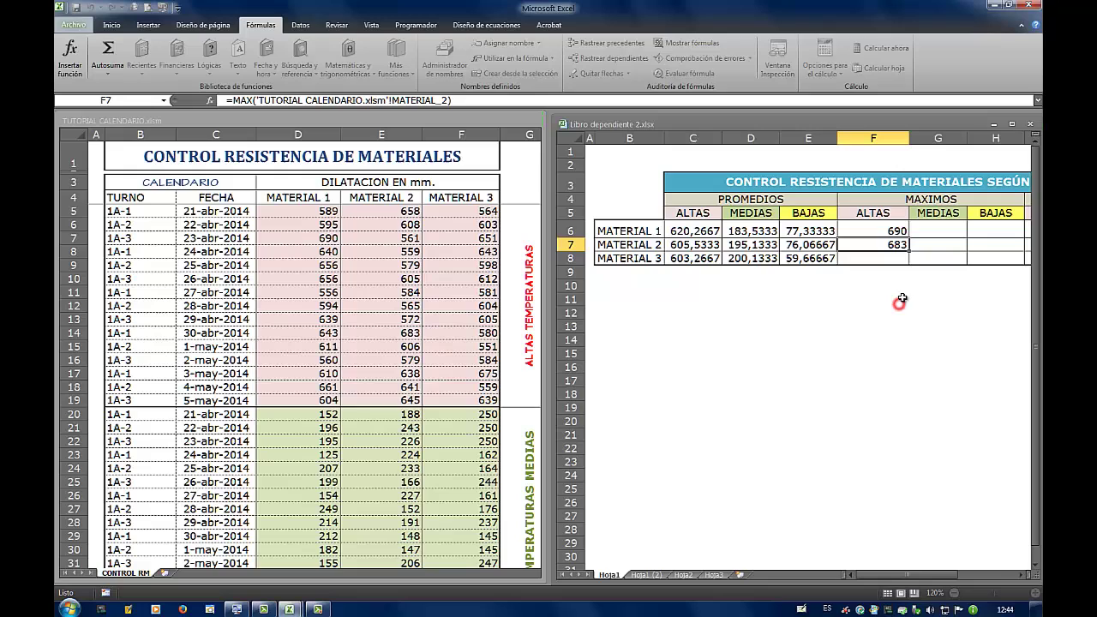
Fill F8 with the MAX of Material 3's high-temperature readings, giving 675.
left_click(878, 258)
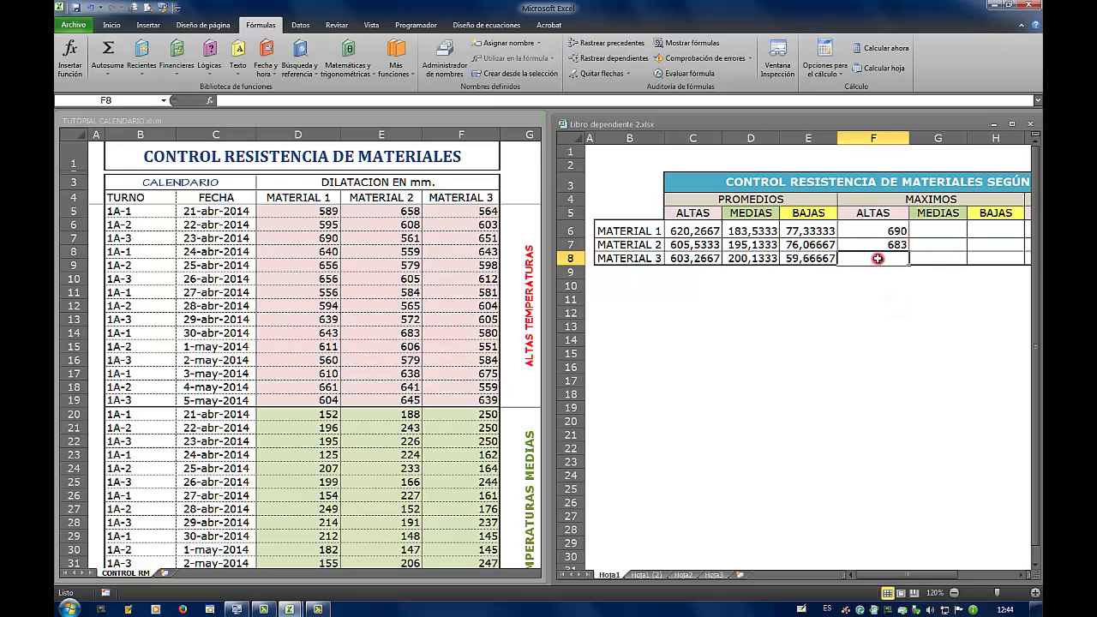
left_click(460, 208)
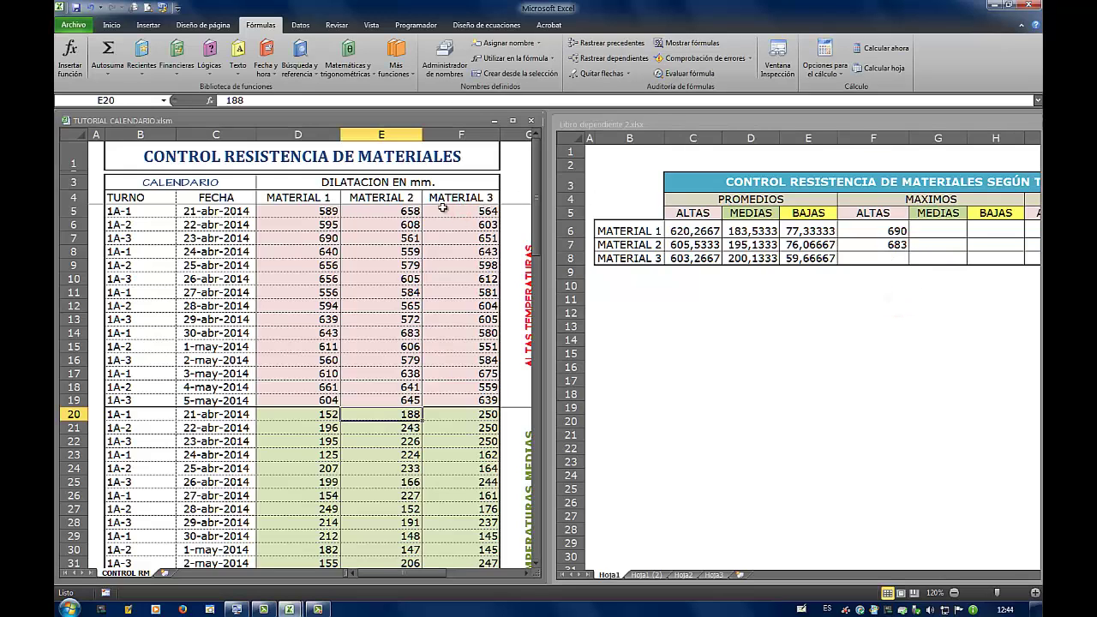
left_click(866, 255)
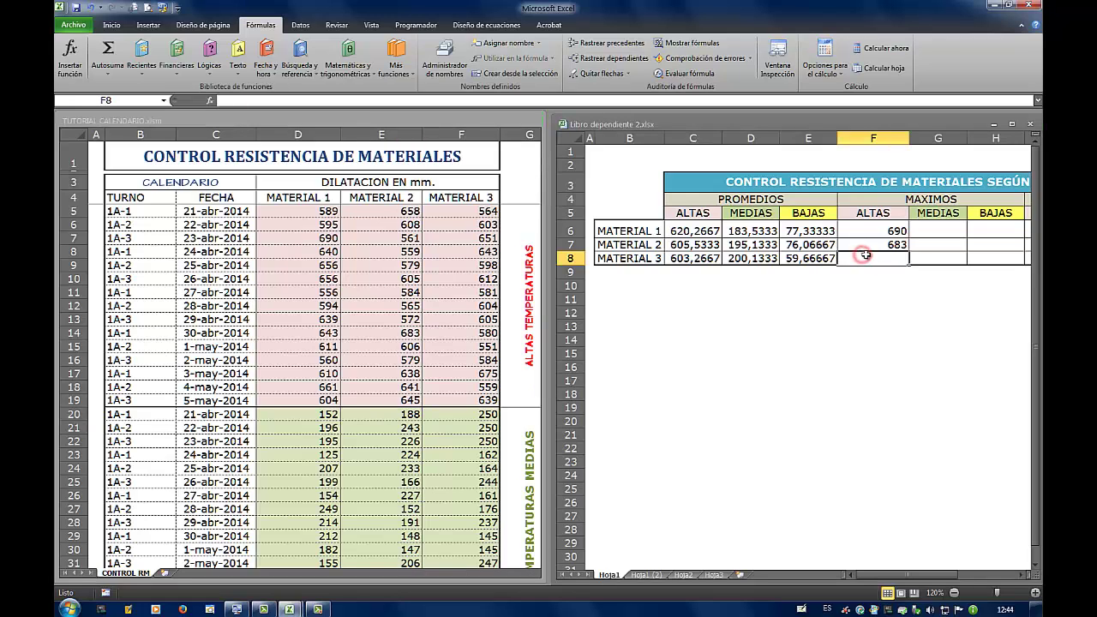
left_click(70, 55)
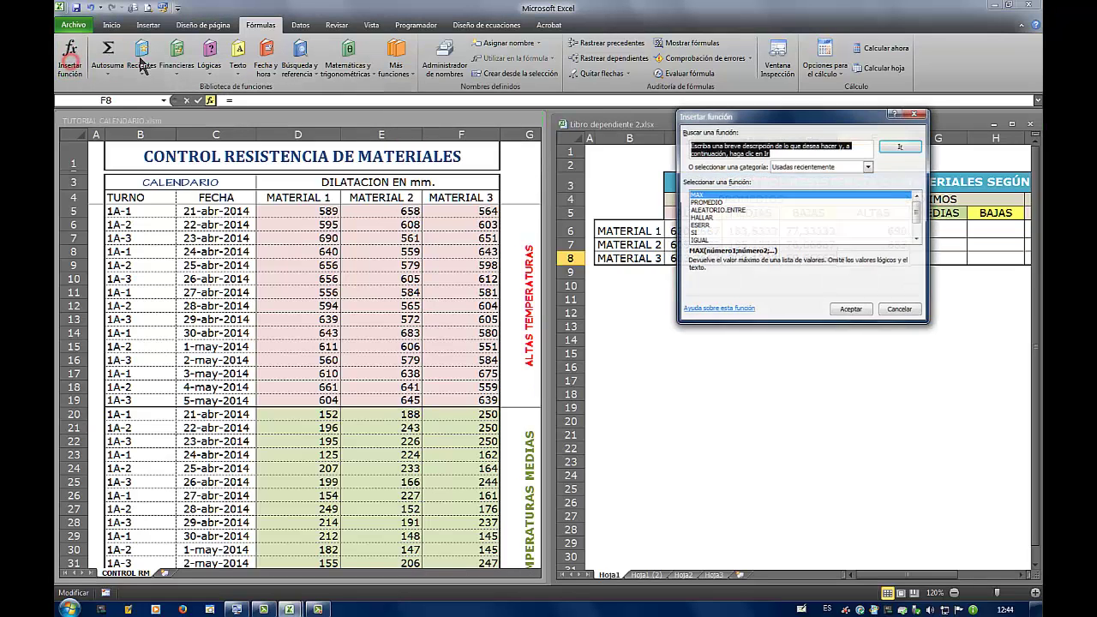
left_click(860, 312)
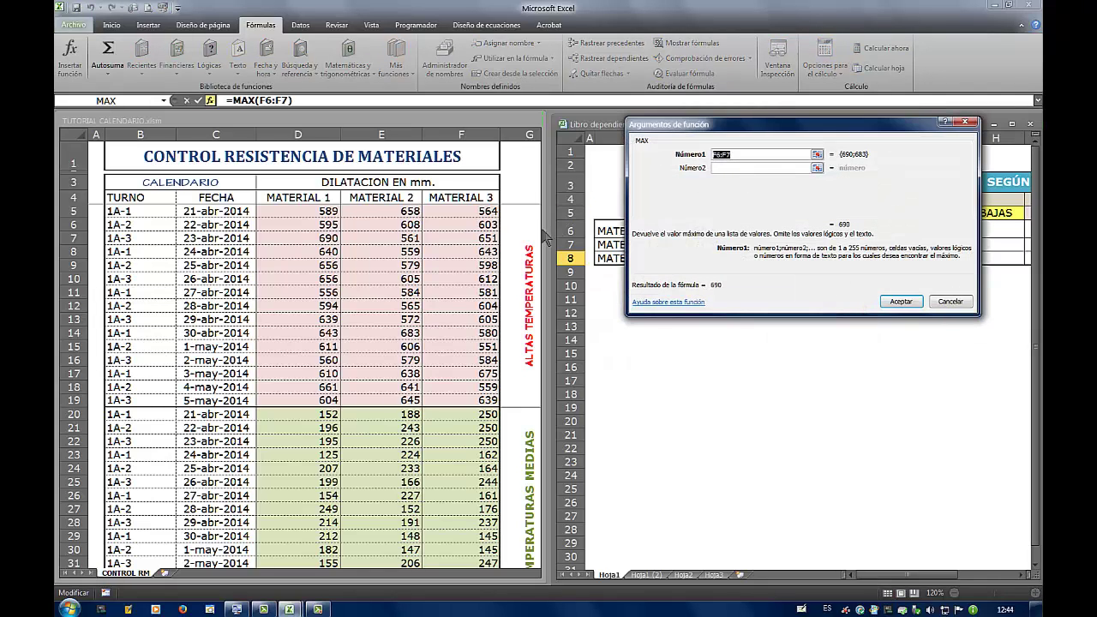
left_click(457, 207)
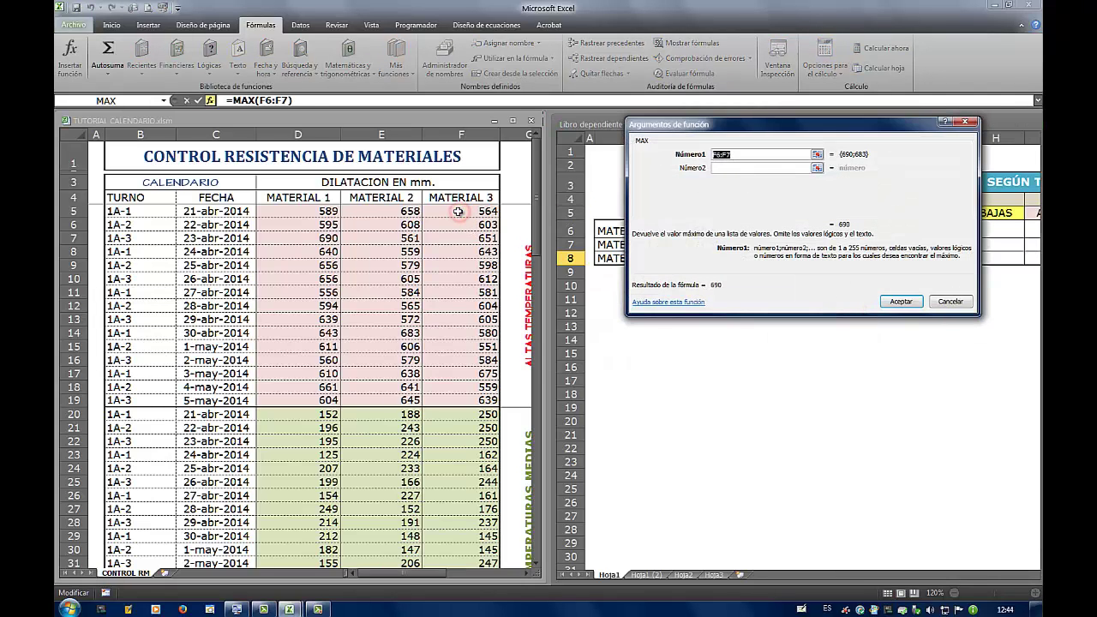
left_click_drag(458, 207, 458, 400)
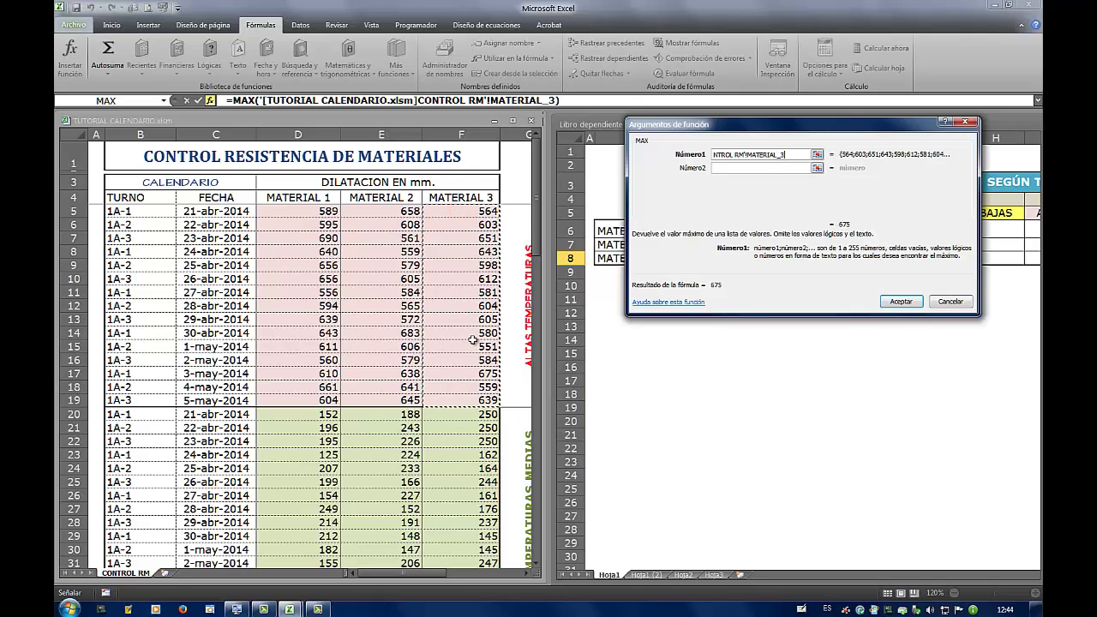
left_click(901, 301)
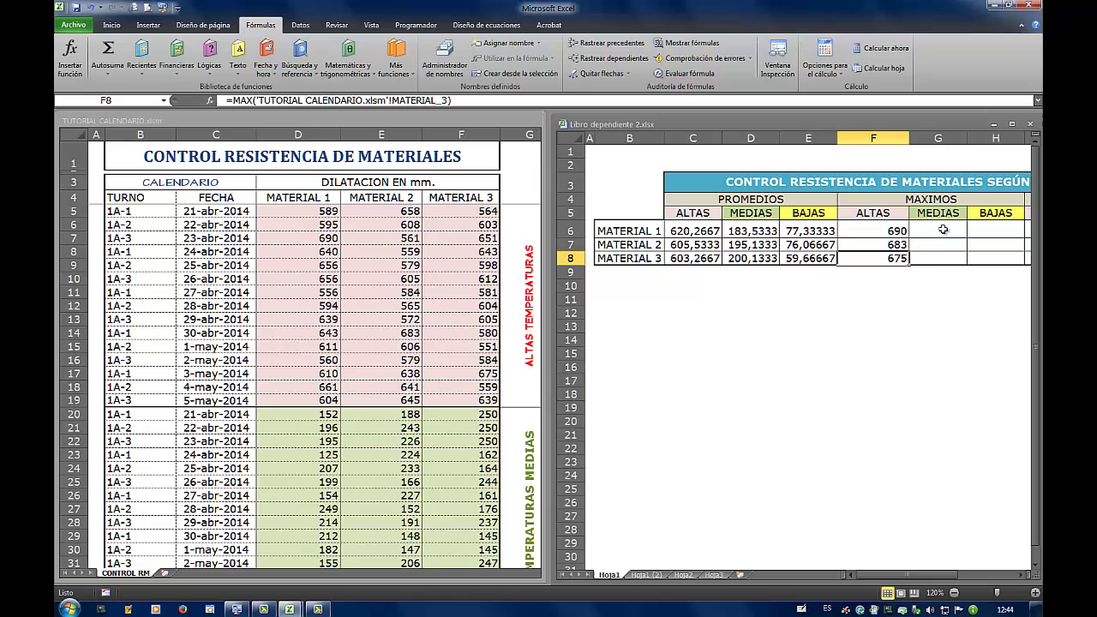
left_click(943, 230)
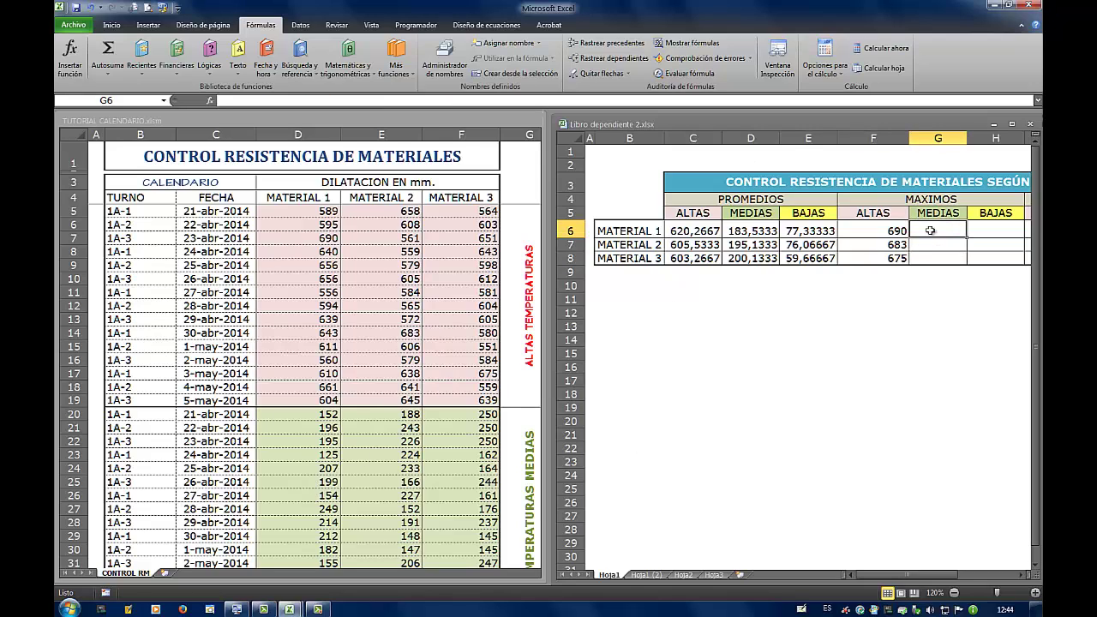
Enter =MAX over calendar range D20:D34 in G6 for Material 1, giving 249.
left_click(72, 60)
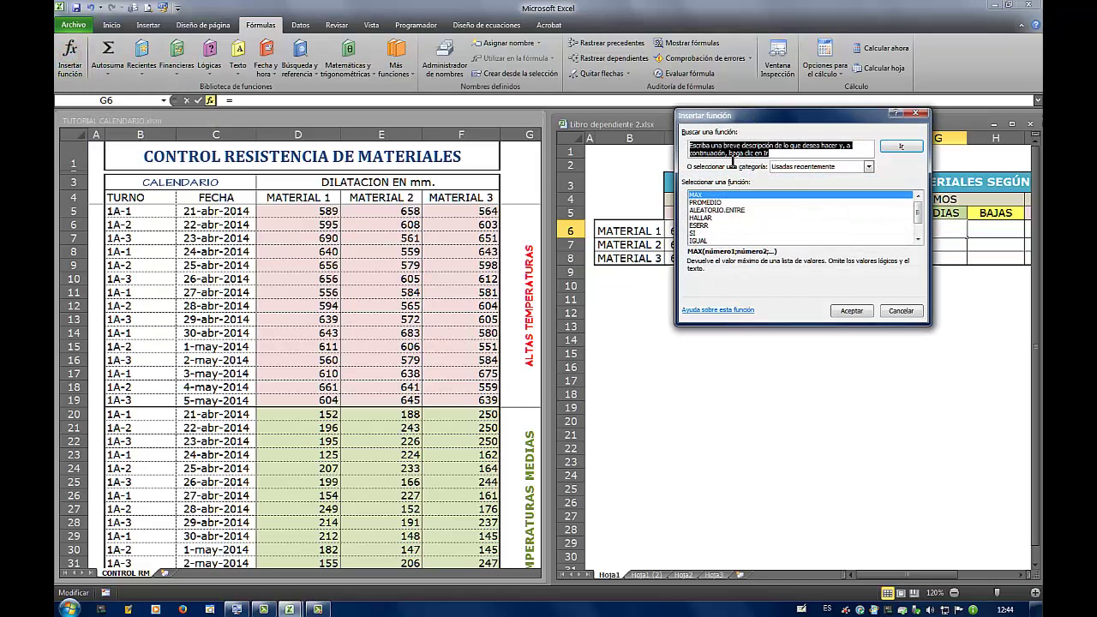
left_click(852, 312)
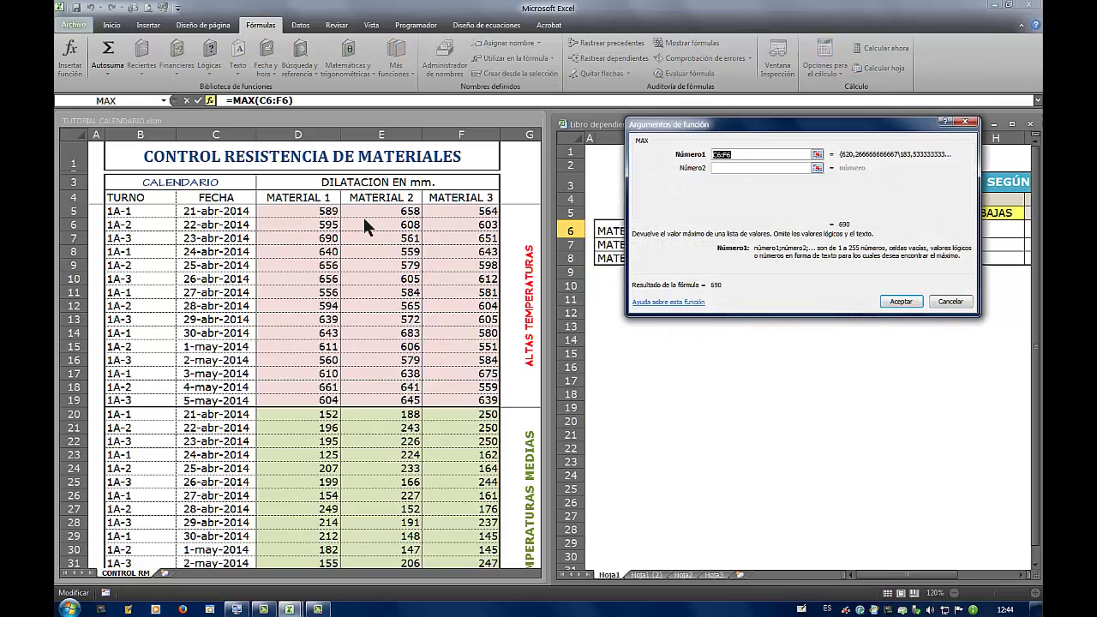
left_click(283, 418)
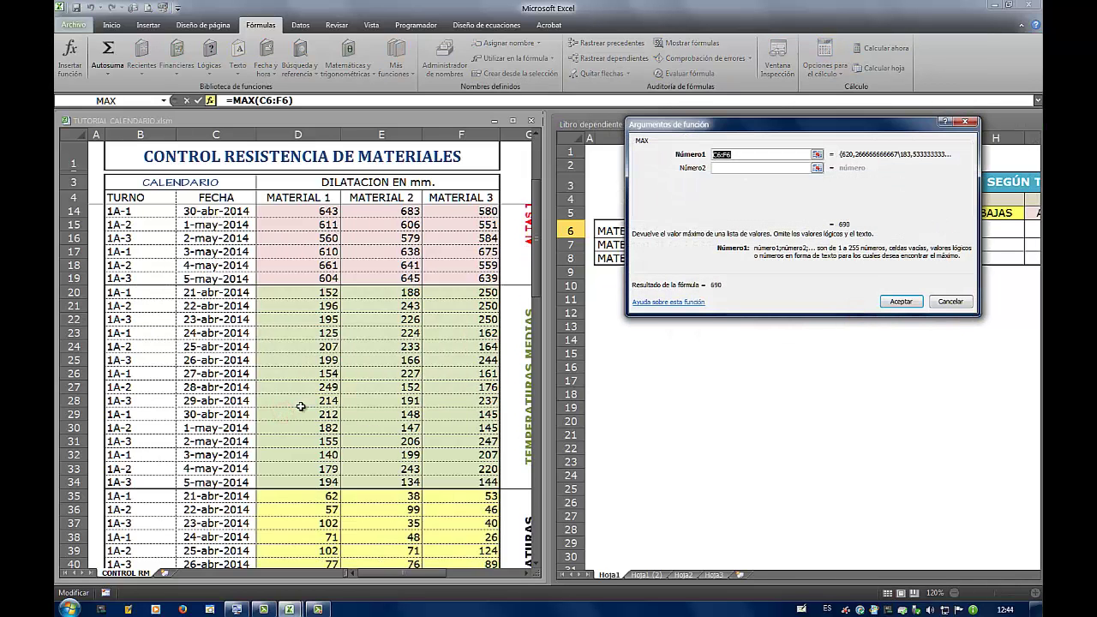
scroll(301, 406, "down", 4)
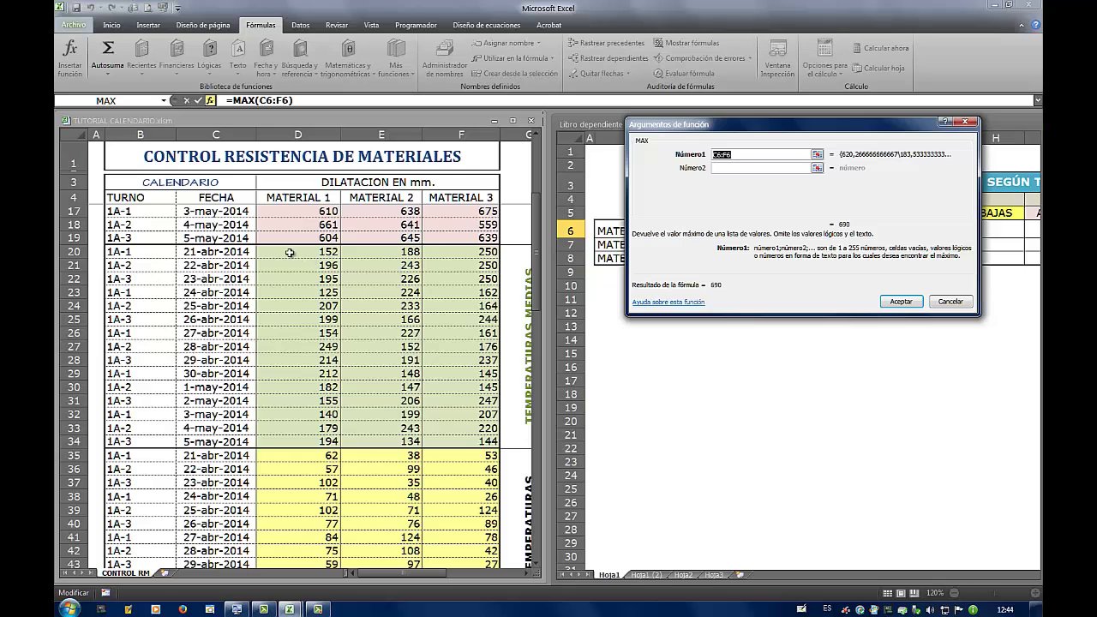
left_click_drag(290, 252, 349, 375)
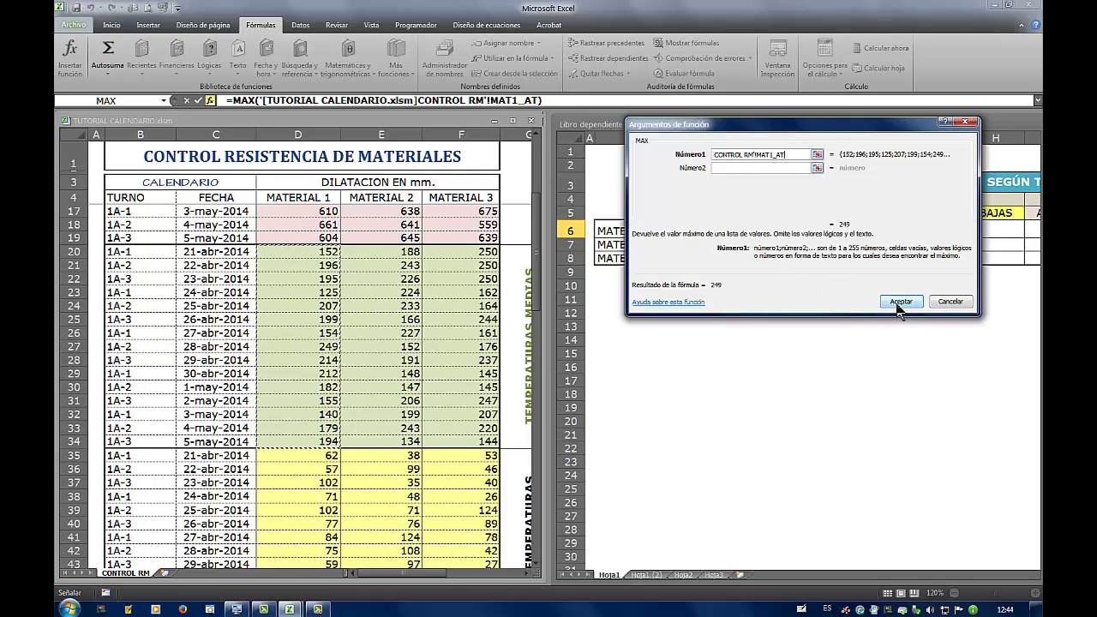
left_click(900, 304)
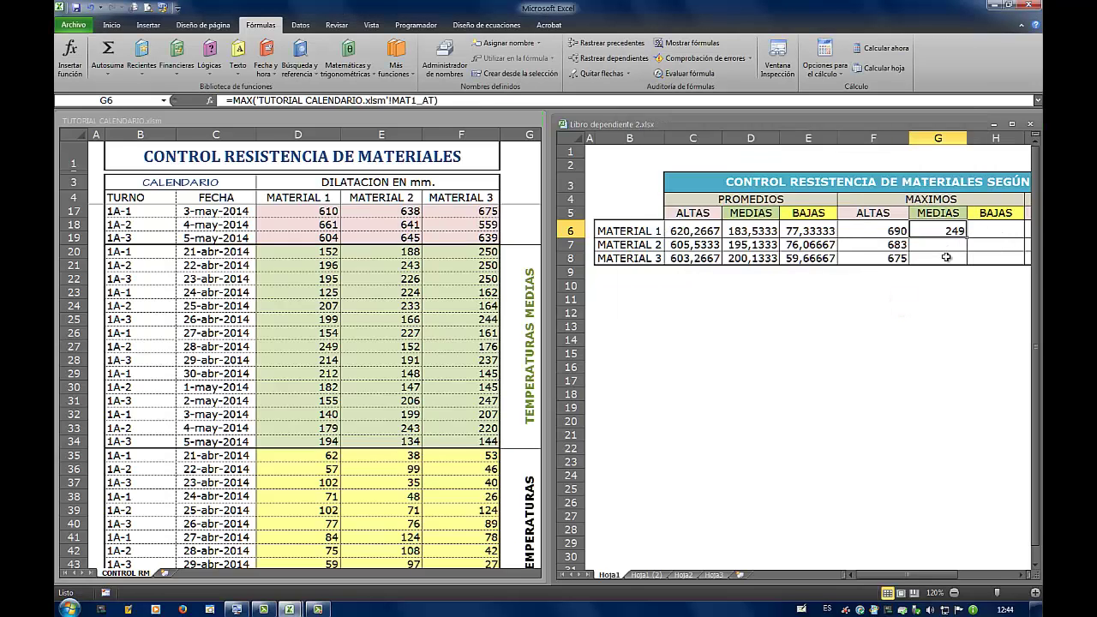
Complete the MAXIMOS and MINIMOS cells and check the formulas in J7, I6 and I7.
left_click(938, 246)
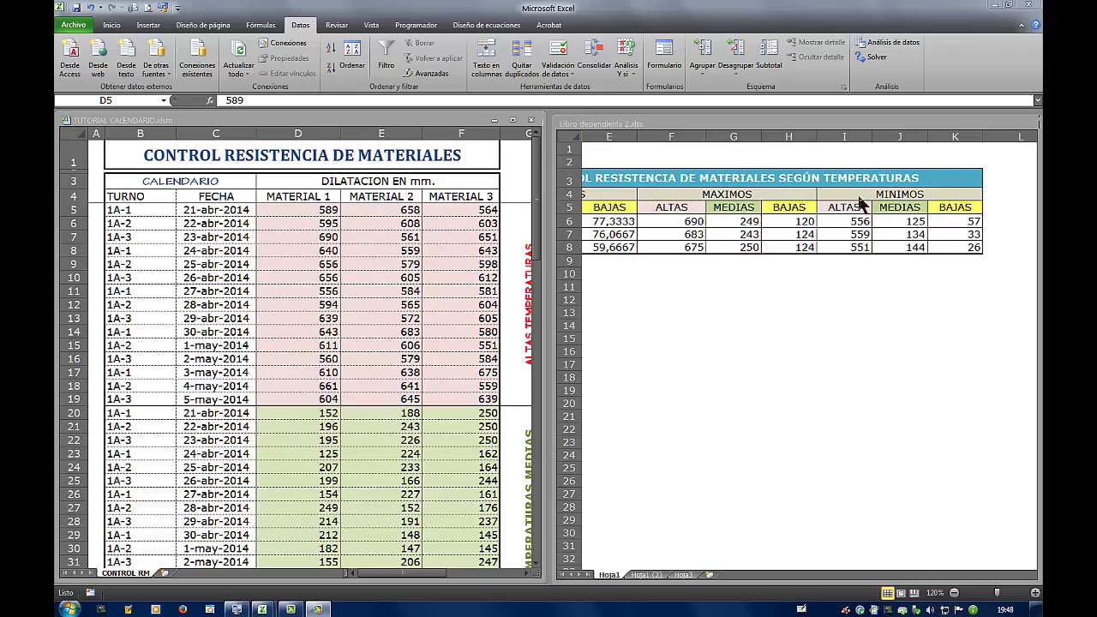
left_click(840, 224)
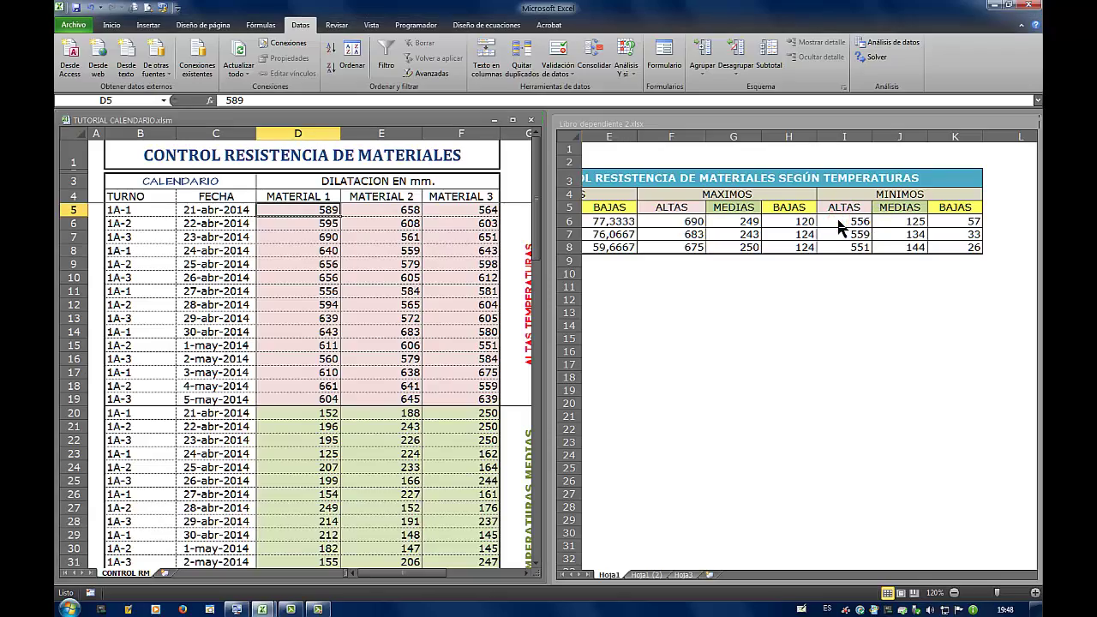
left_click(900, 234)
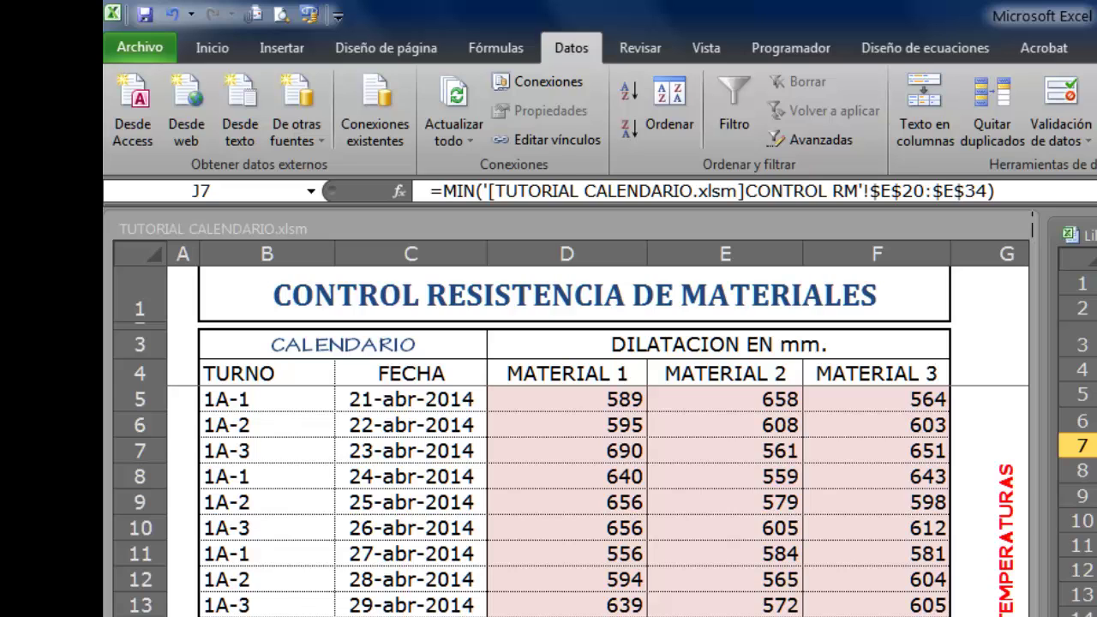
key("Up")
key("Left")
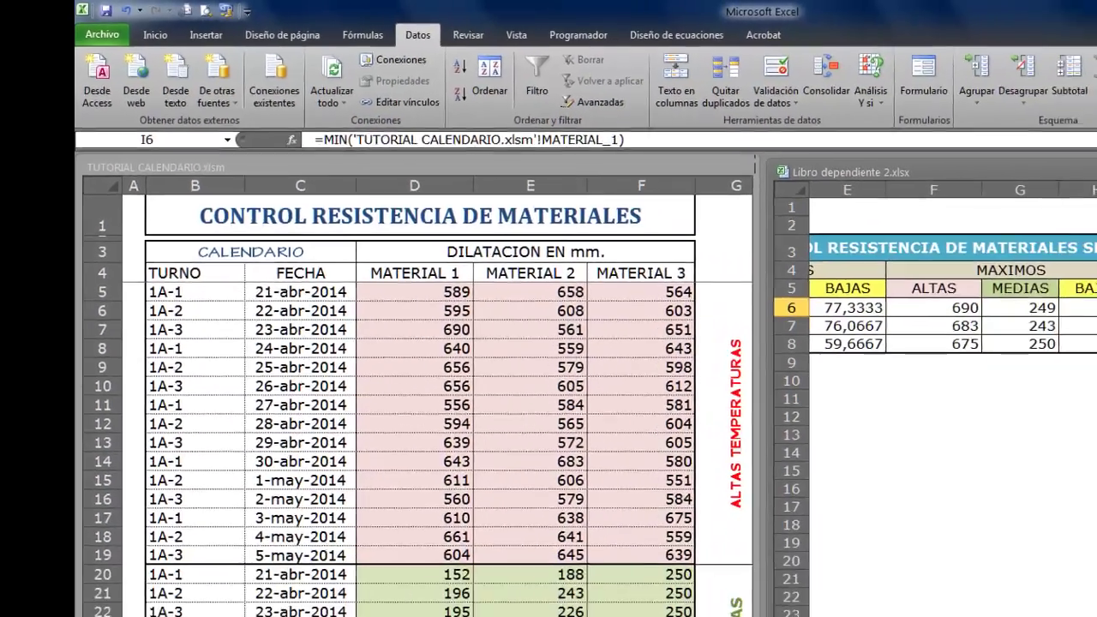
key("Down")
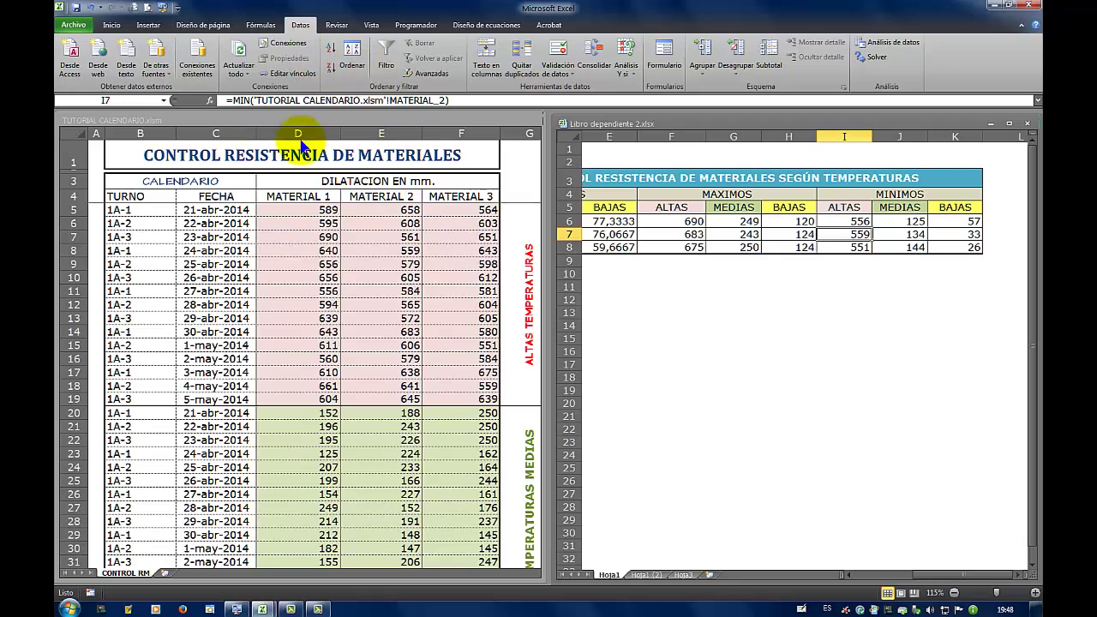
Scroll through the rows of the TUTORIAL CALENDARIO source workbook.
left_click(385, 318)
scroll(385, 318, "down", 1)
scroll(381, 362, "down", 7)
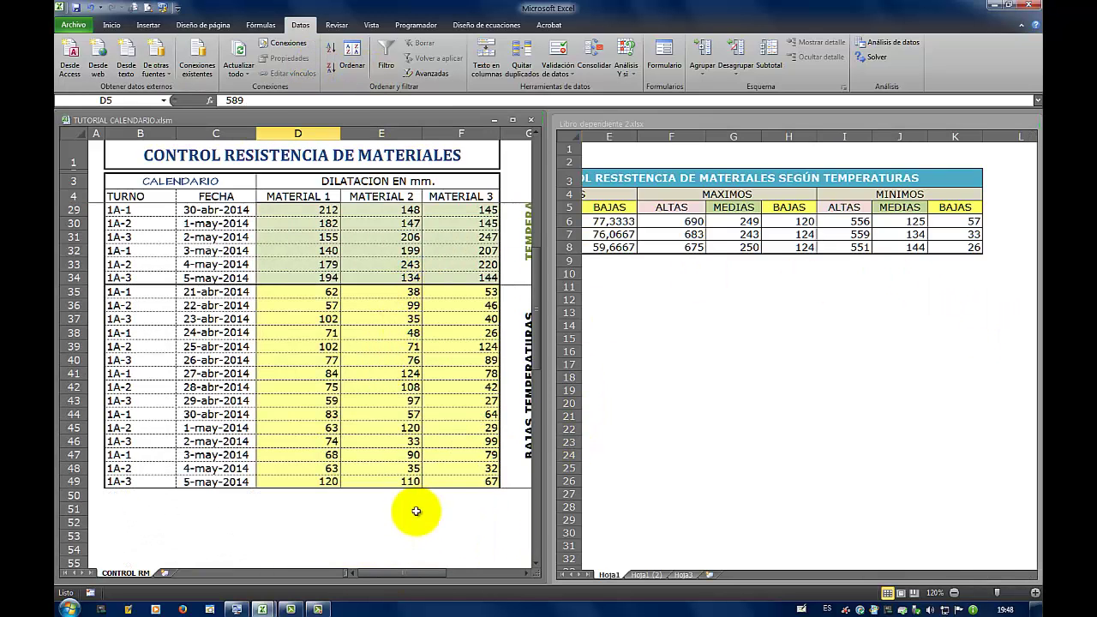
scroll(399, 454, "up", 3)
scroll(399, 454, "up", 5)
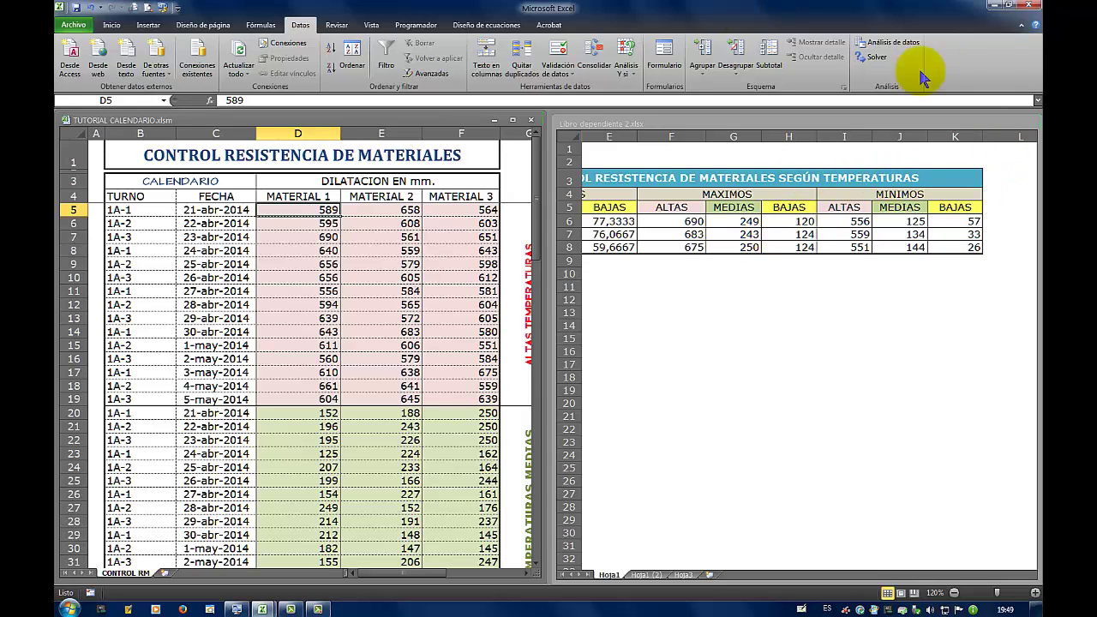
left_click(701, 437)
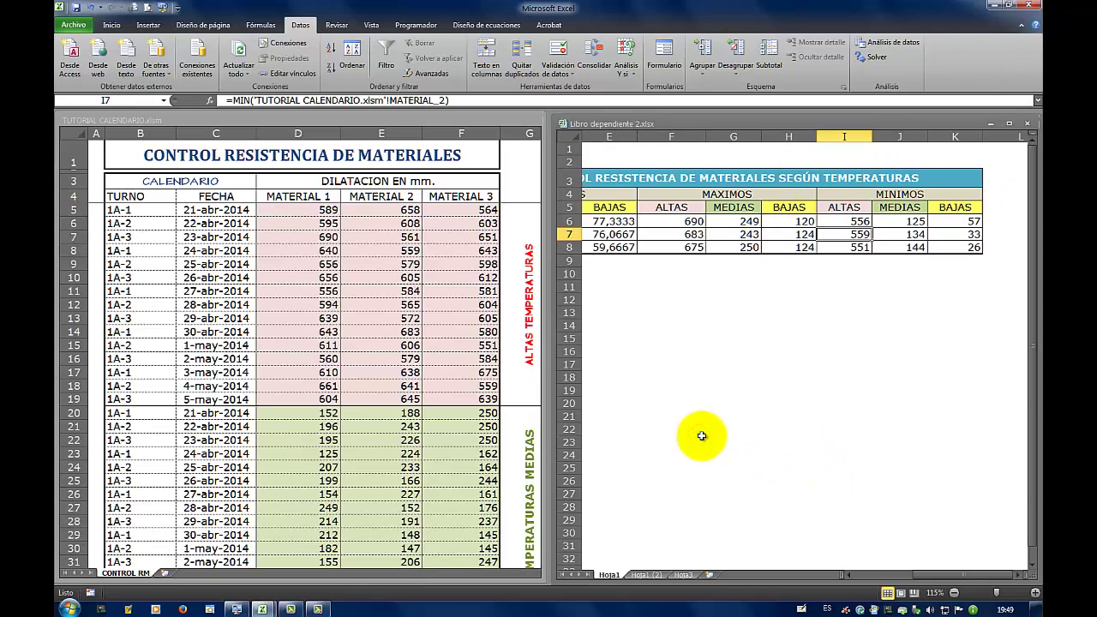
key("Left")
key("Left")
key("Left")
key("Left")
key("Right")
key("Right")
key("Right")
key("Right")
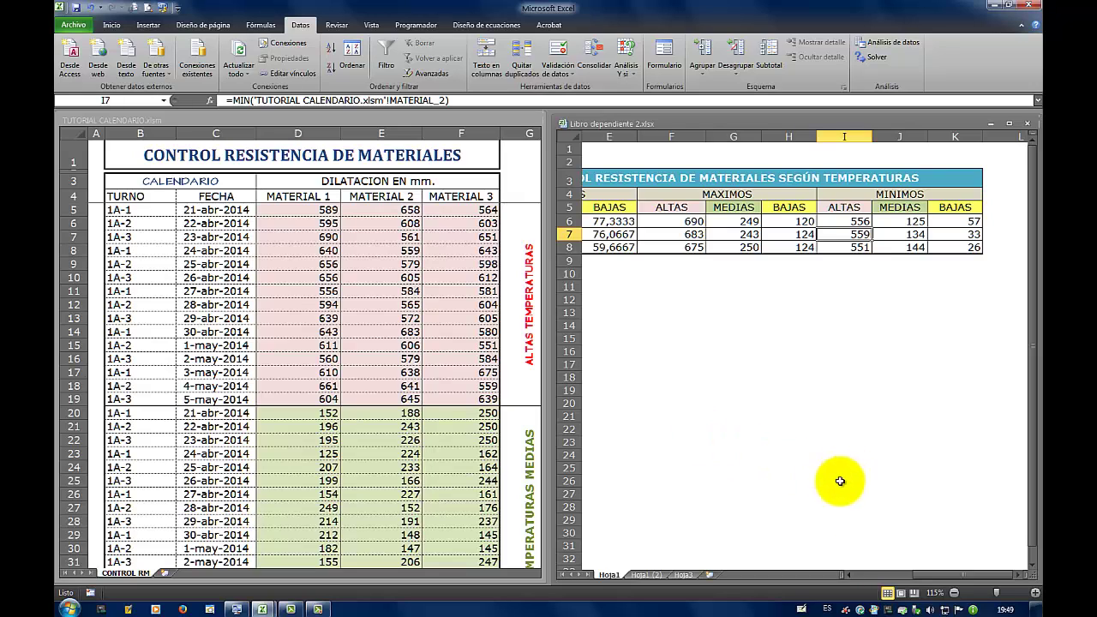
left_click_drag(962, 580, 898, 579)
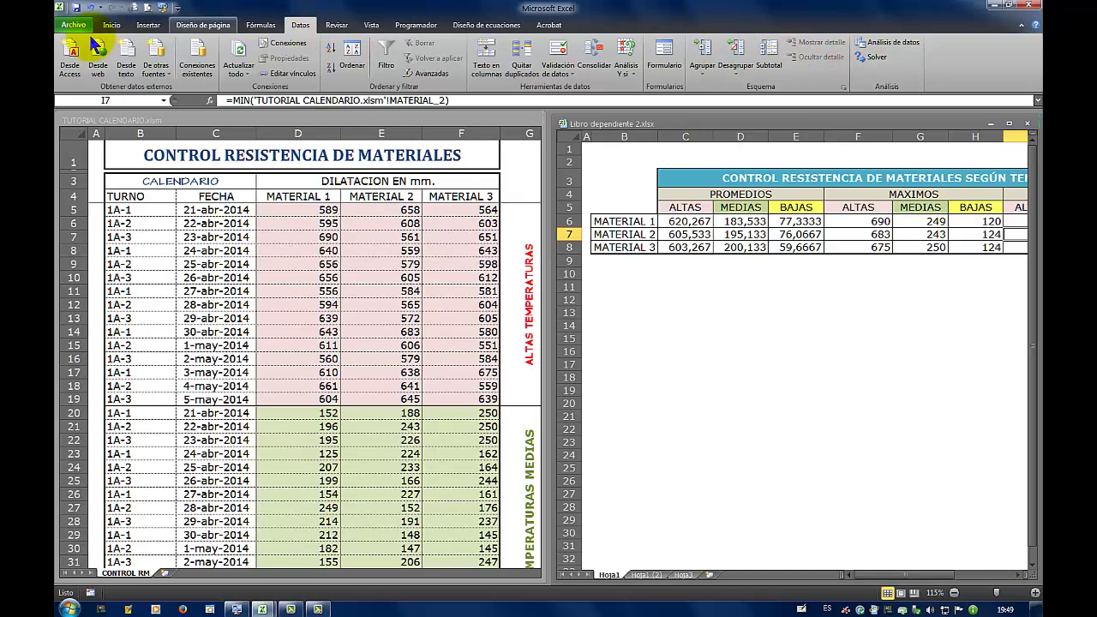
Save the side-by-side layout as a workspace, overwriting the existing PARALELO VERTICAL.xlw.
left_click(371, 26)
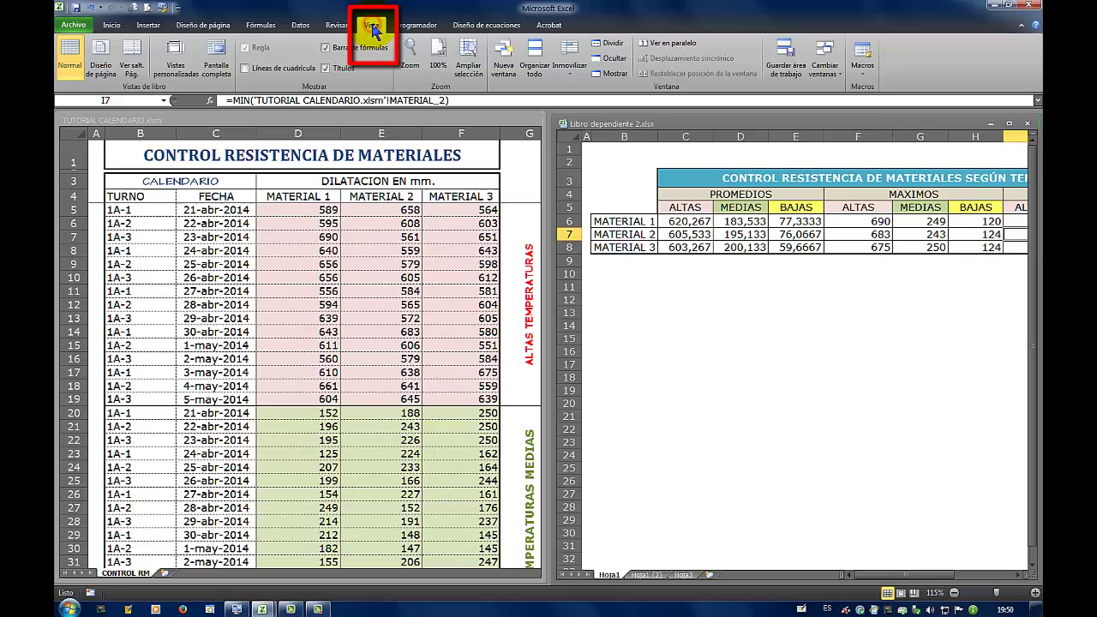
left_click(787, 58)
left_click(457, 292)
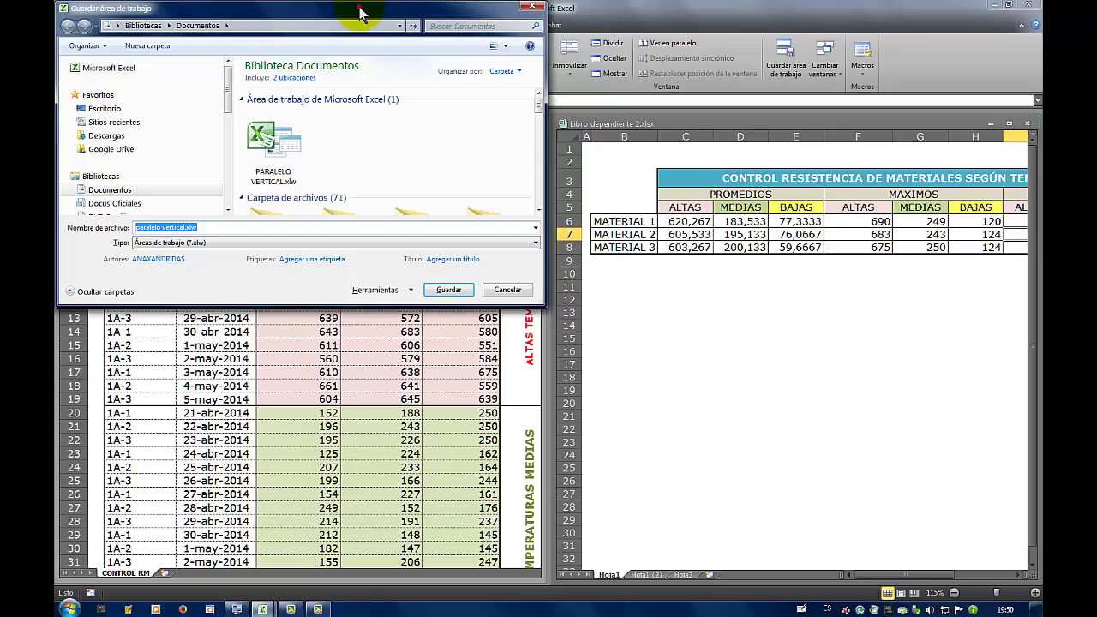
left_click_drag(360, 13, 431, 29)
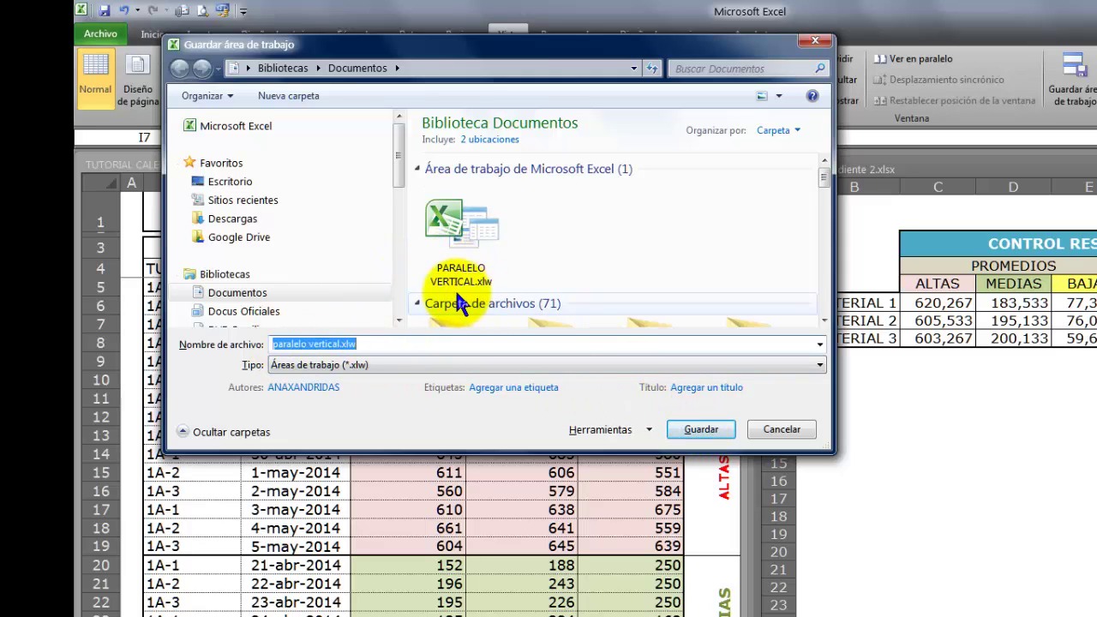
left_click(702, 430)
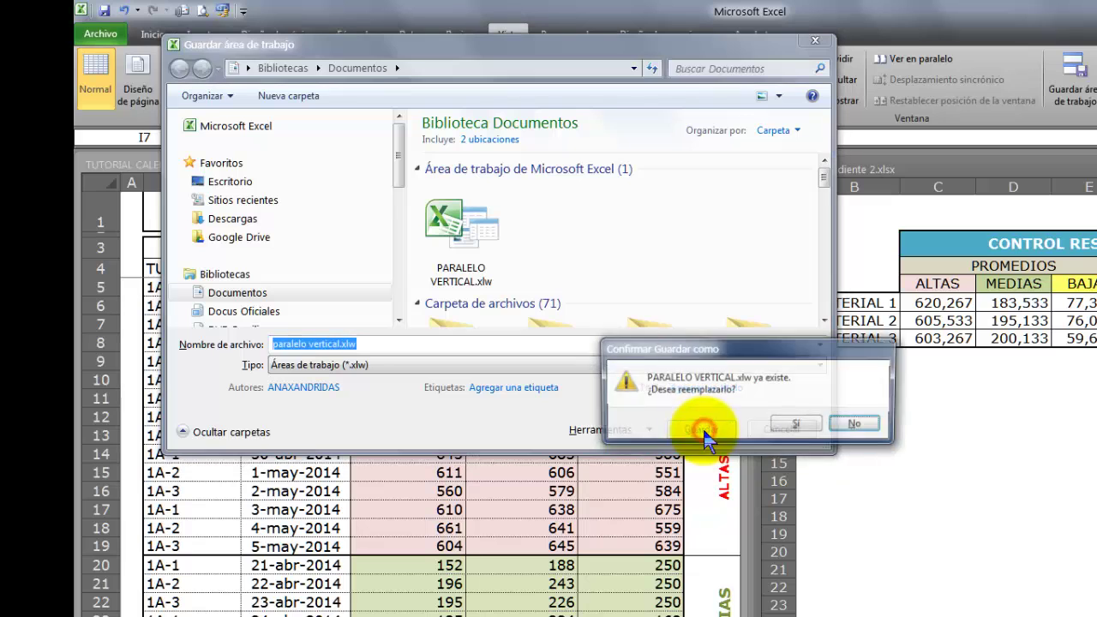
left_click(797, 425)
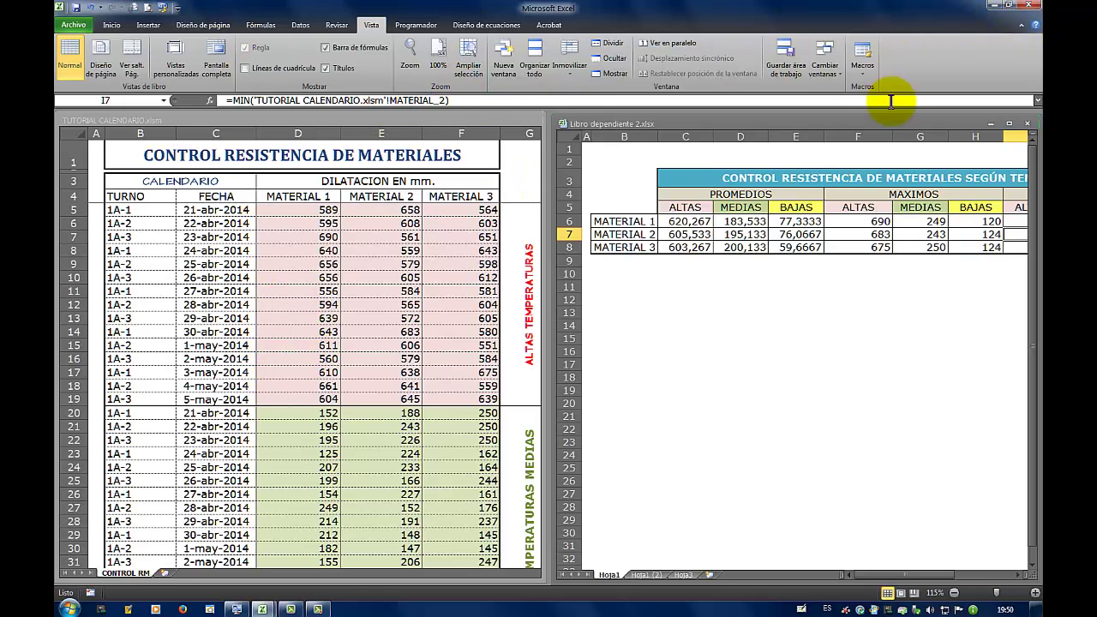
Close both workbooks, then reopen Libro dependiente 2.xlsx maximized with its links updated.
left_click(1027, 124)
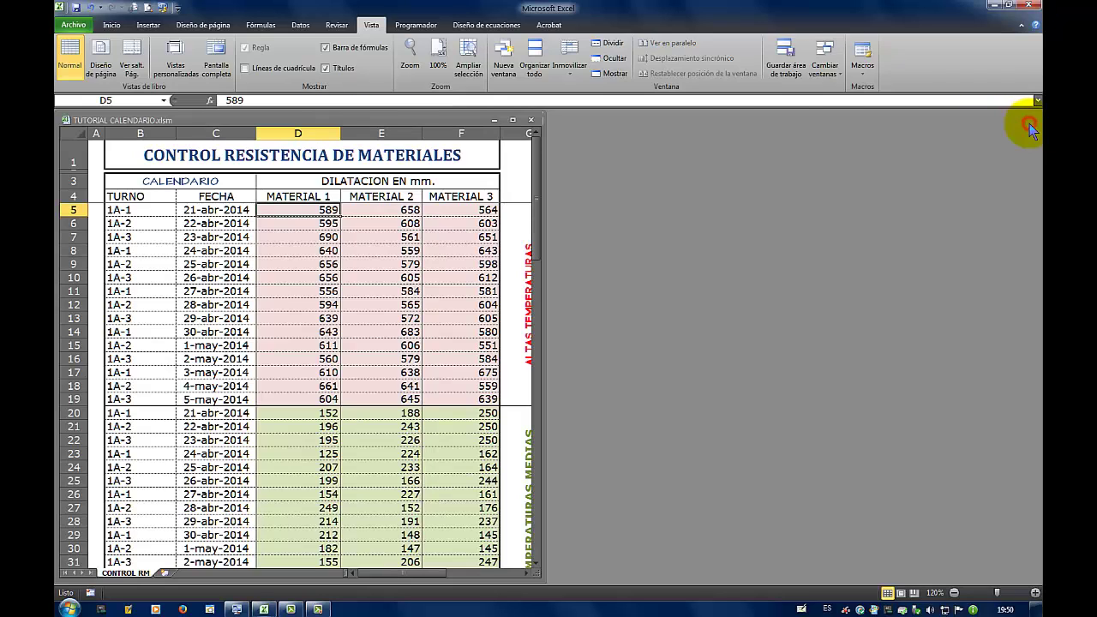
left_click(530, 120)
left_click(74, 25)
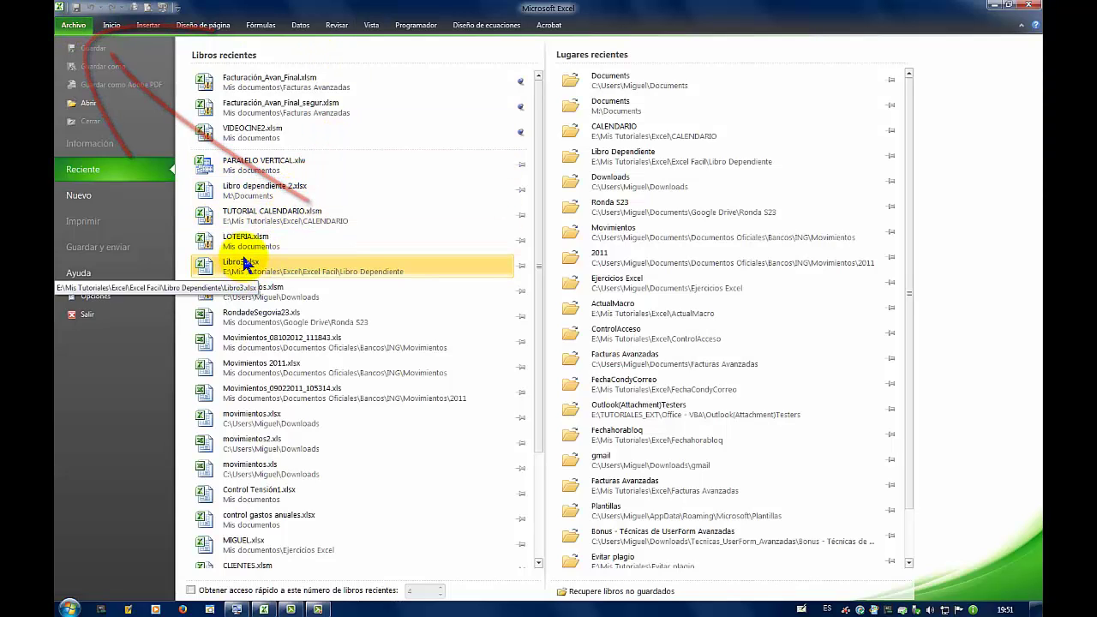
left_click(300, 192)
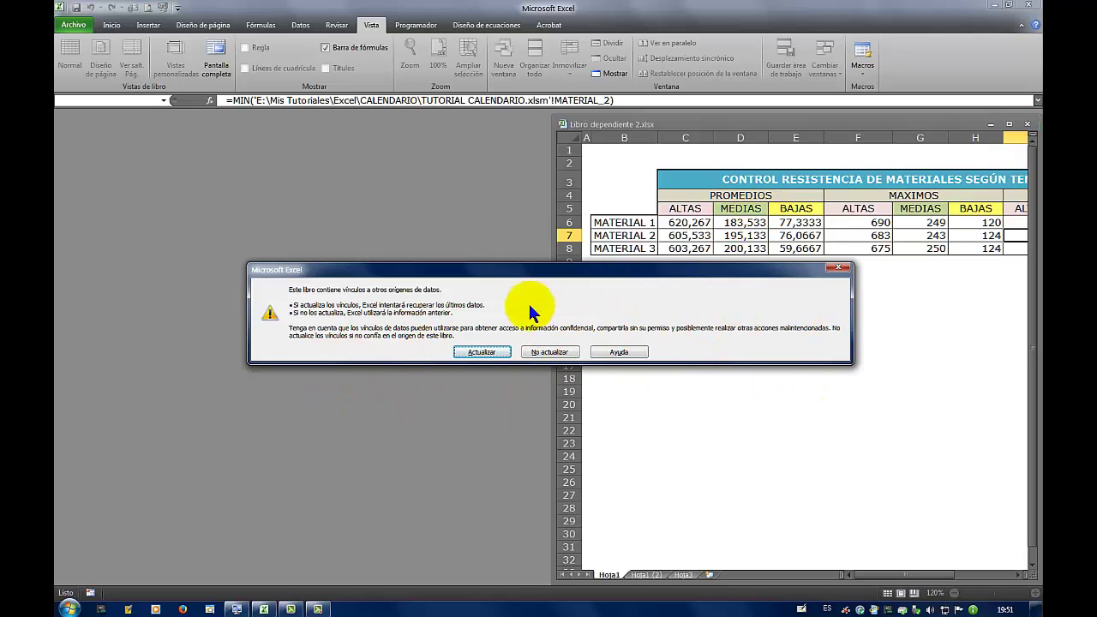
left_click(482, 352)
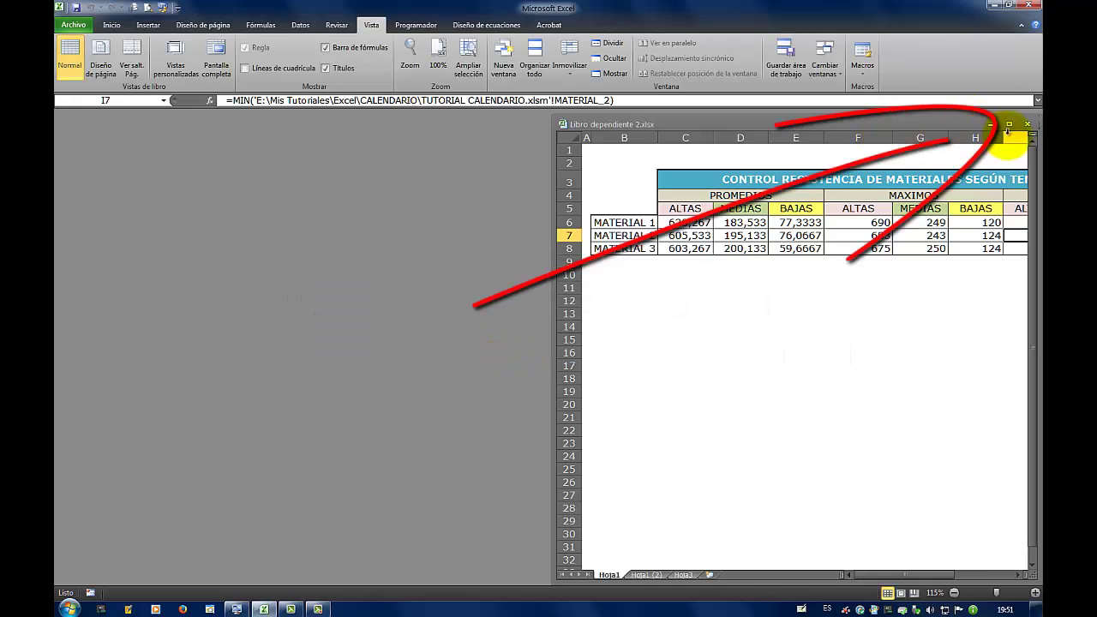
left_click(1010, 125)
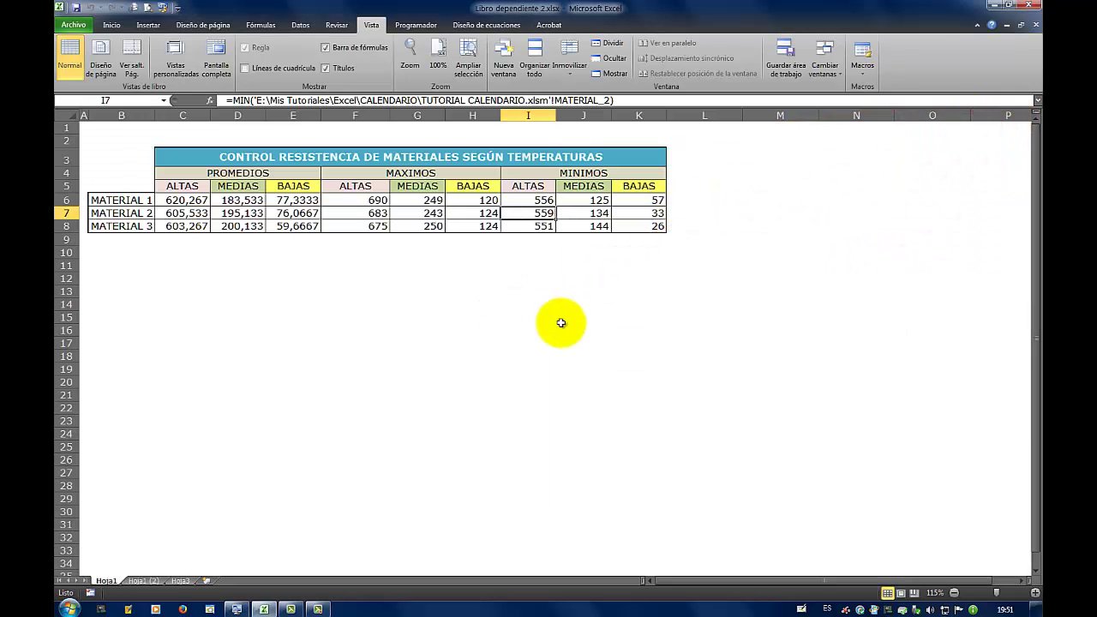
Check the MIN formulas in K6, I6 and J8, then close the workbook.
left_click(646, 203)
left_click(570, 204)
left_click(517, 203)
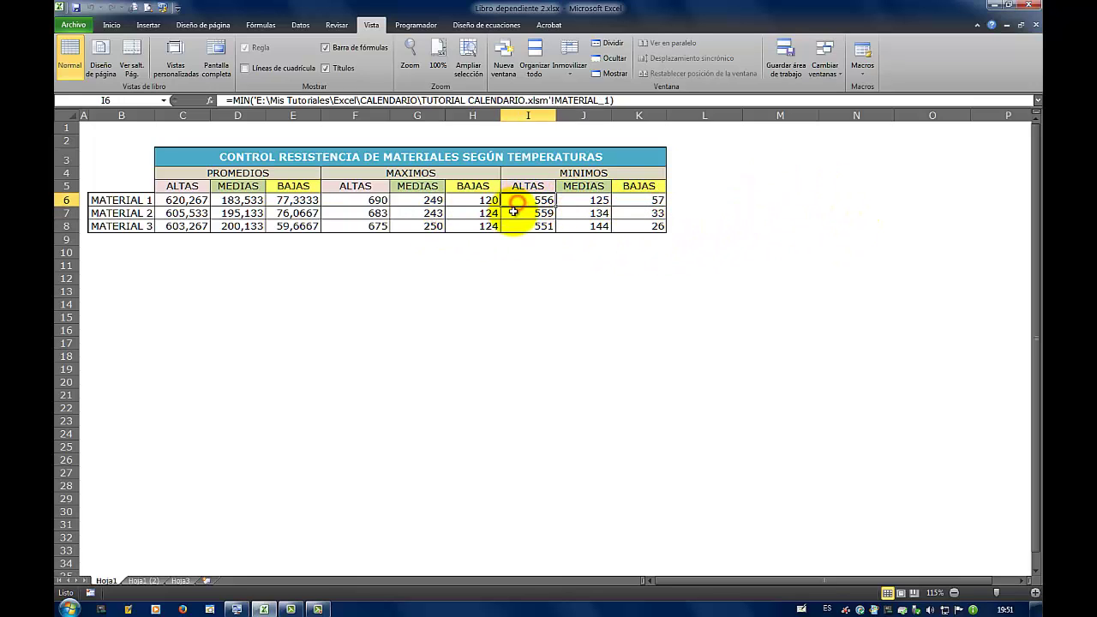
left_click(592, 225)
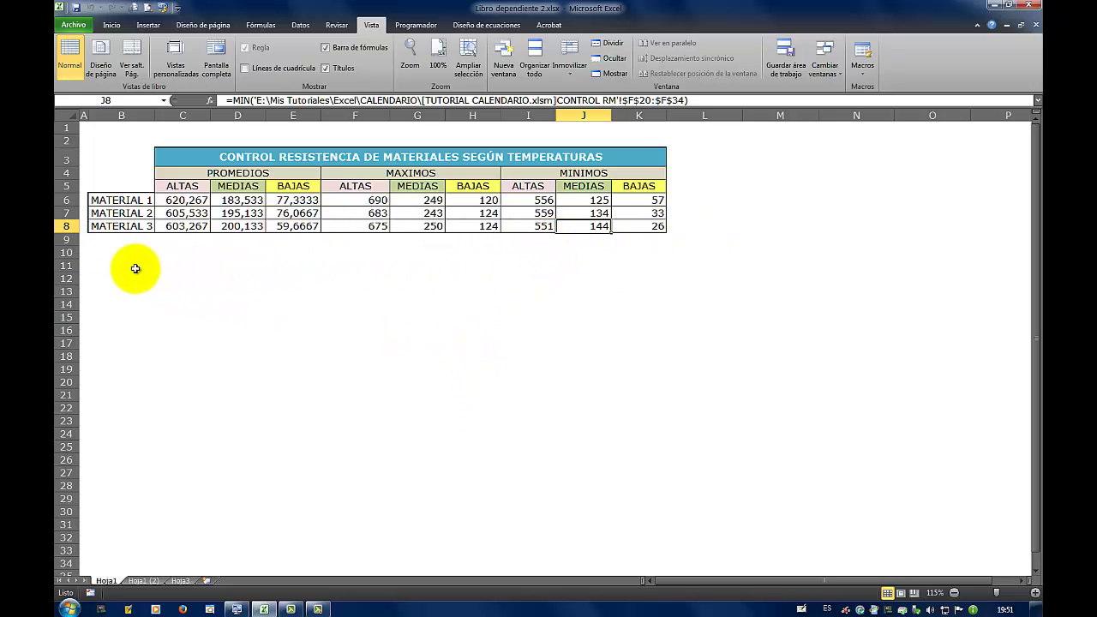
left_click(1035, 26)
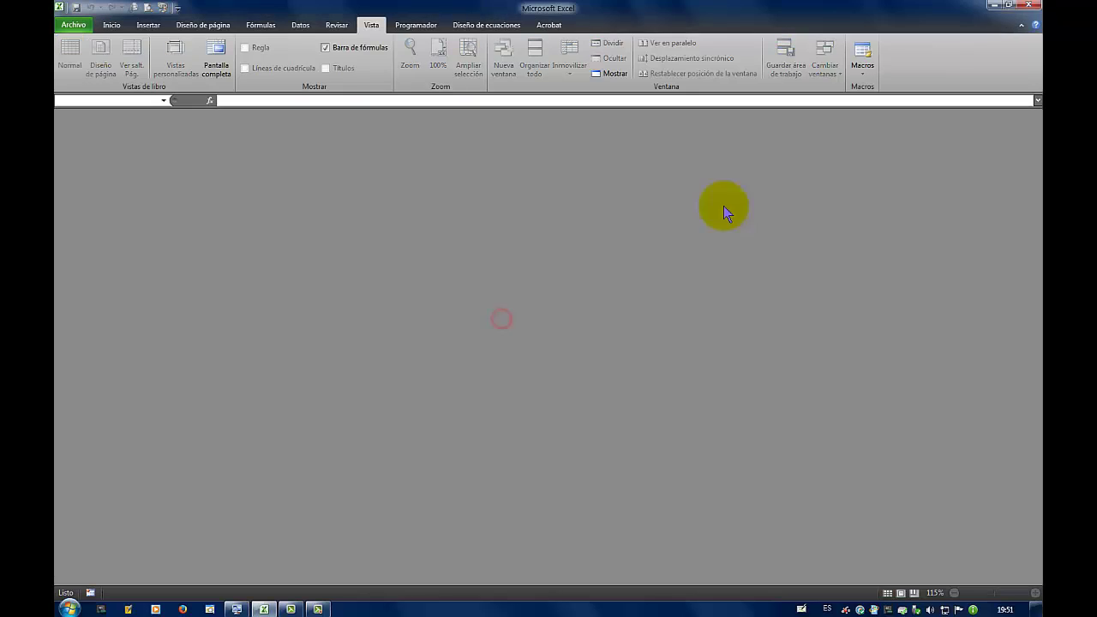
Open the recent files list to reopen the PARALELO VERTICAL.xlw workspace.
left_click(74, 28)
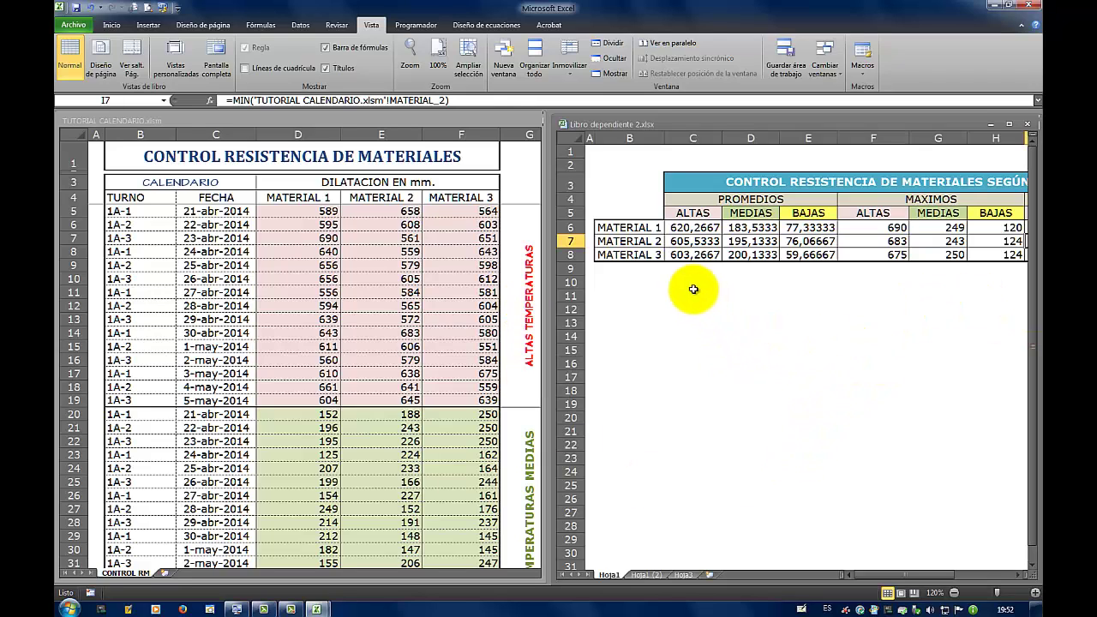
left_click(724, 288)
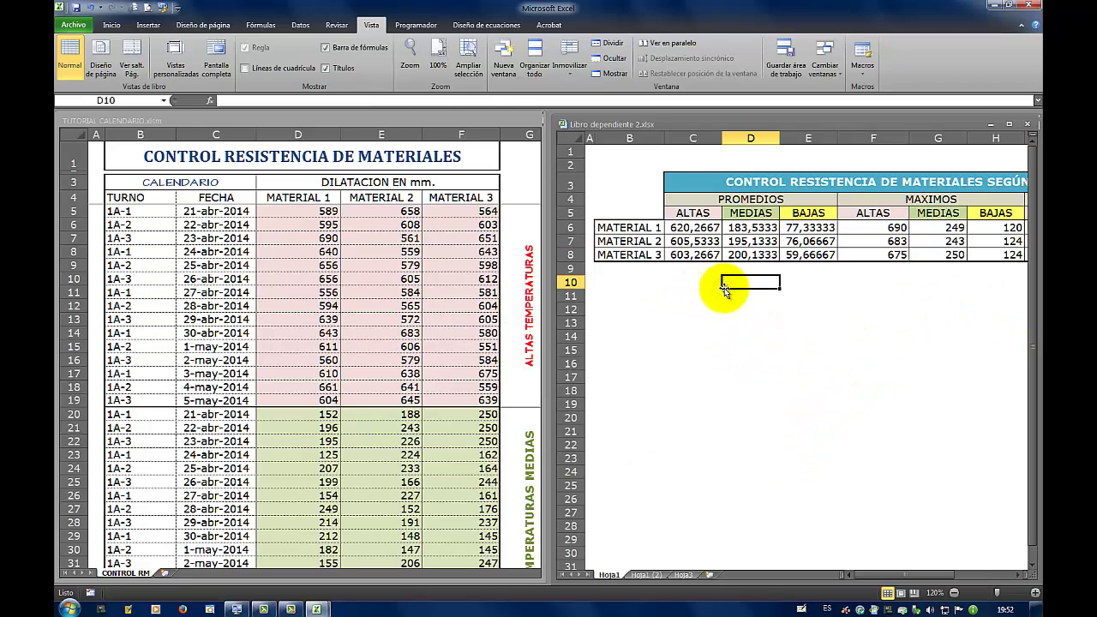
key("Right")
key("Right")
key("Right")
key("Right")
key("Right")
key("Right")
key("Right")
key("Right")
key("Right")
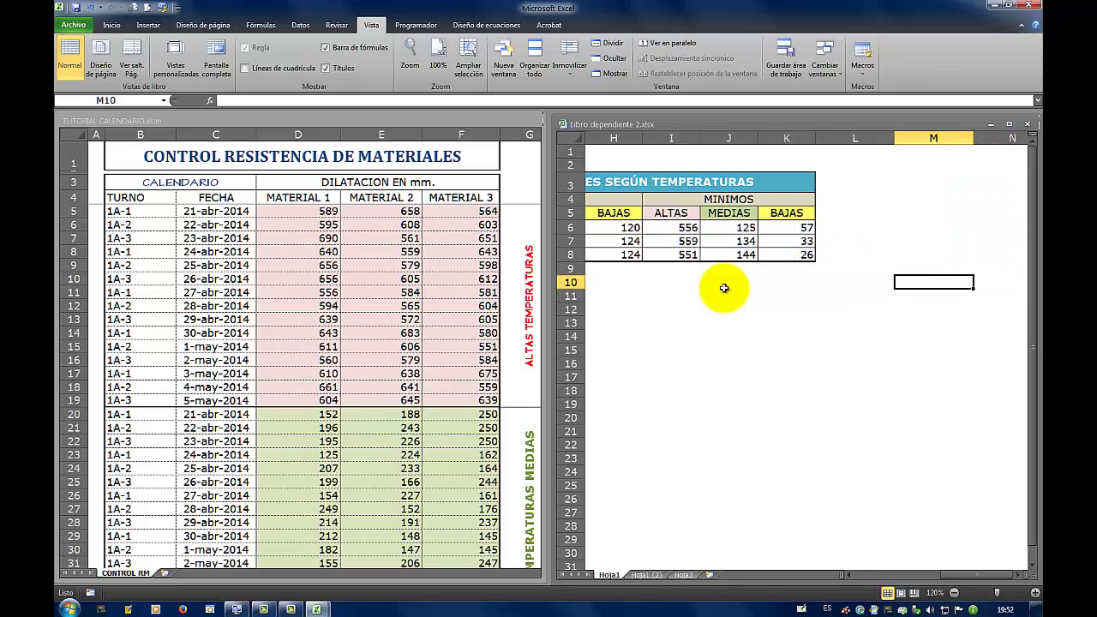
key("Left")
key("Left")
key("Left")
key("Left")
key("Left")
key("Left")
key("Left")
key("Left")
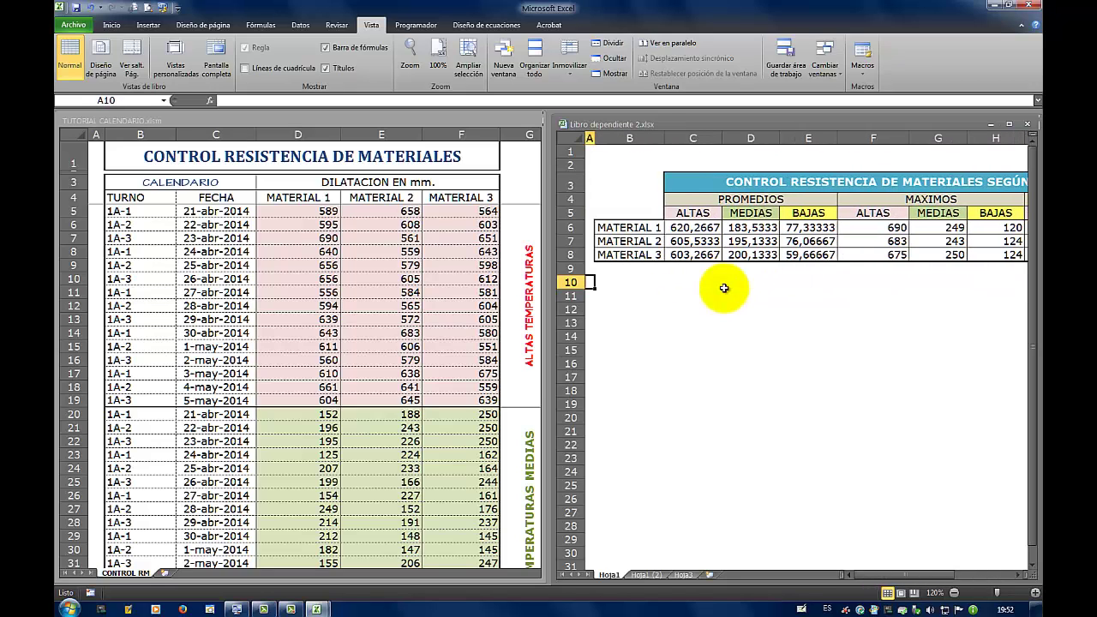
left_click(639, 286)
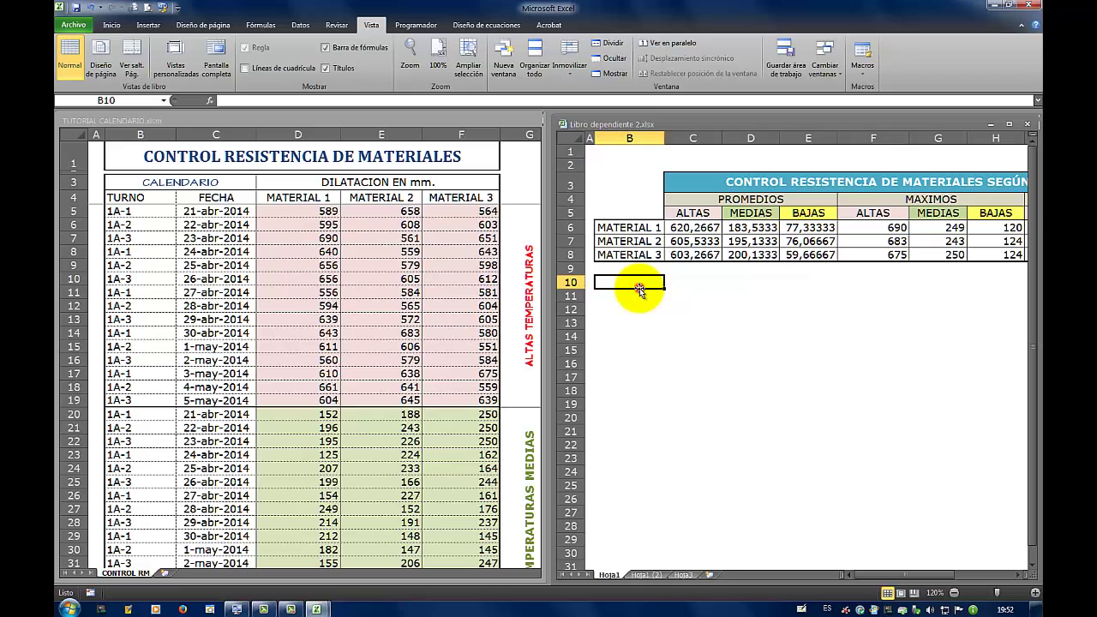
left_click(354, 376)
scroll(365, 351, "down", 8)
scroll(365, 351, "down", 6)
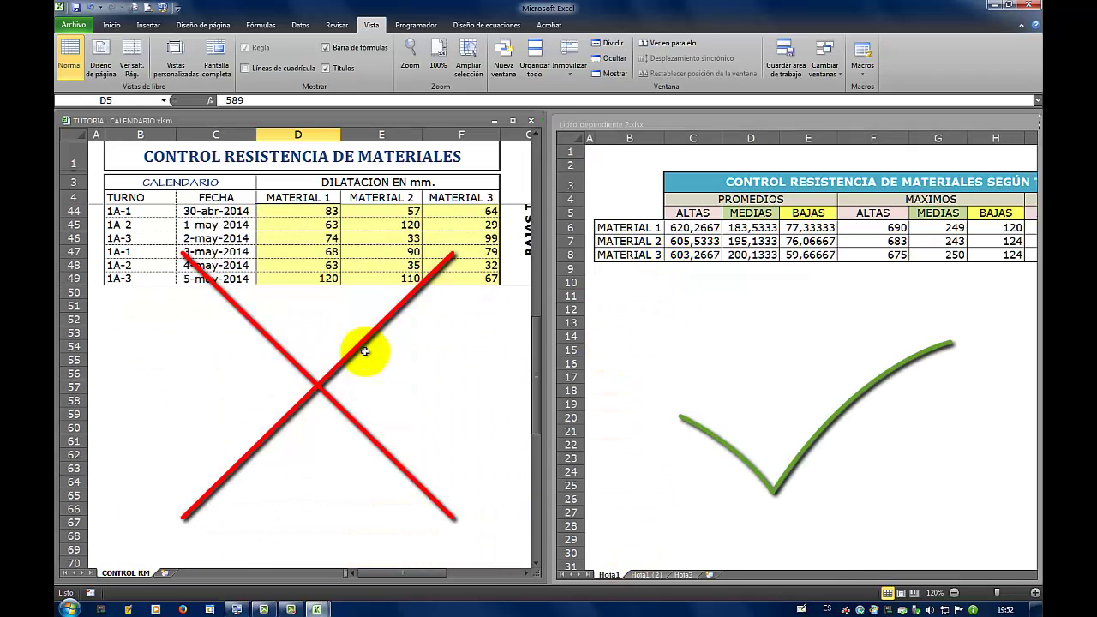
scroll(365, 352, "up", 12)
scroll(365, 351, "up", 2)
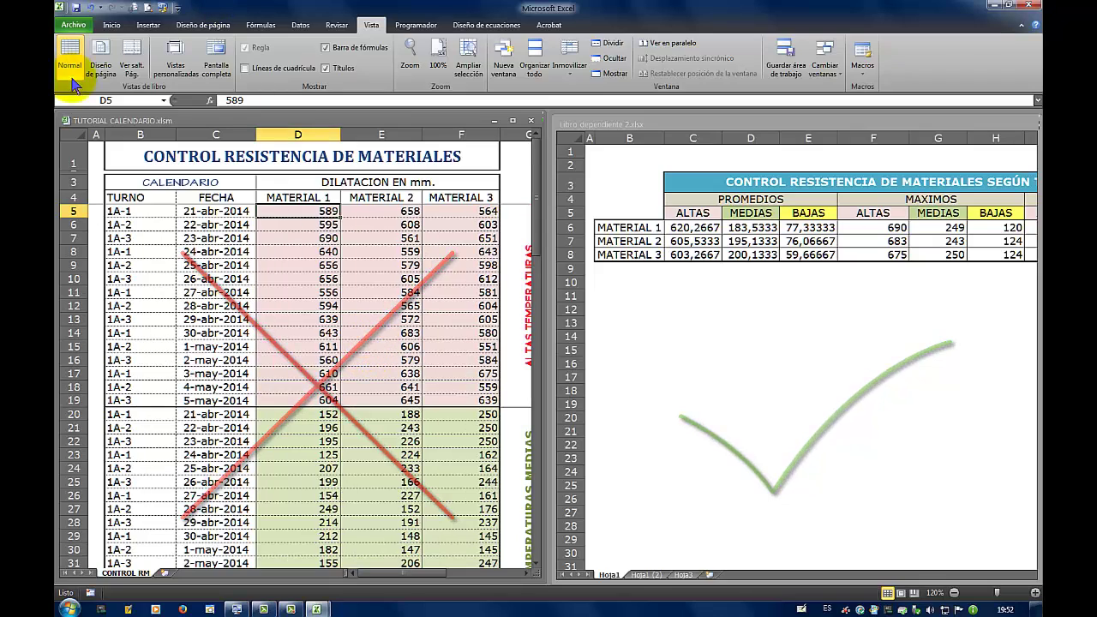
scroll(288, 475, "down", 3)
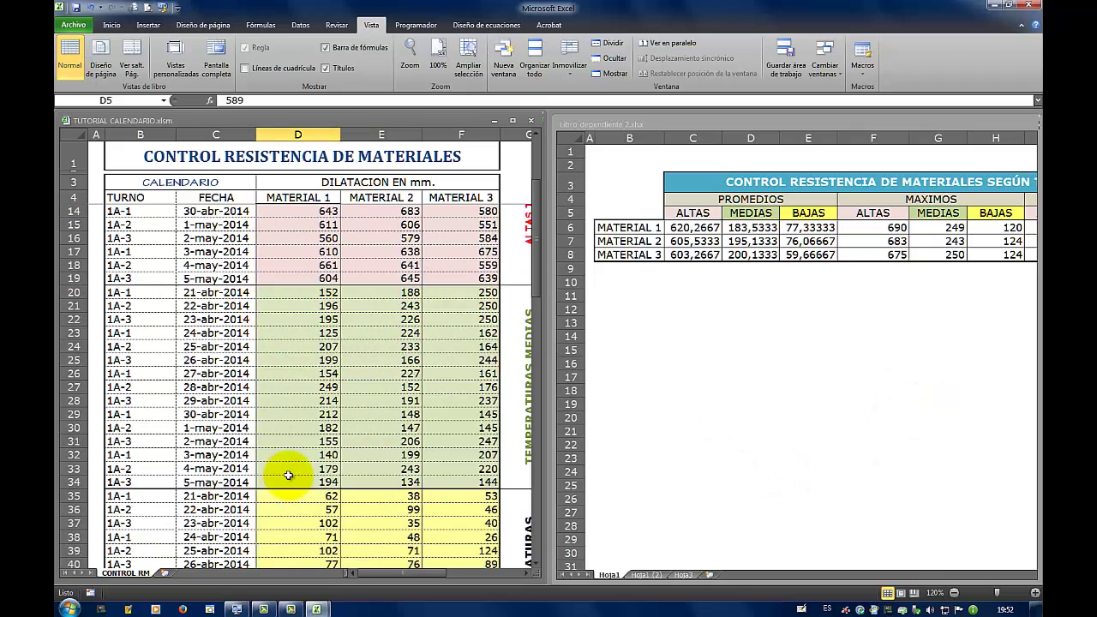
scroll(288, 475, "down", 5)
scroll(288, 475, "up", 8)
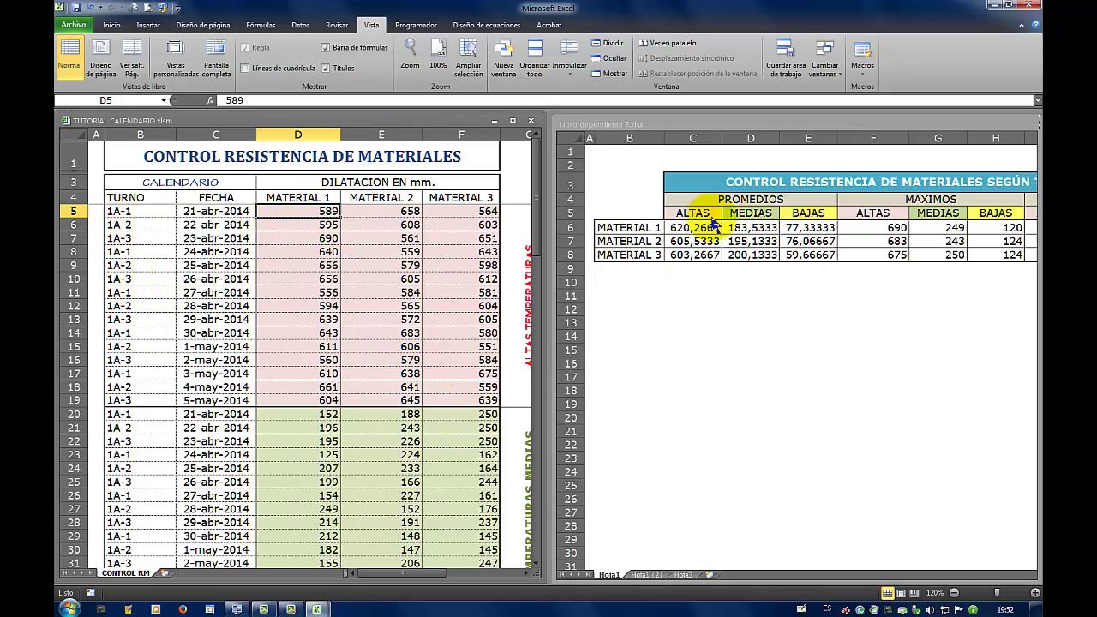
left_click(761, 304)
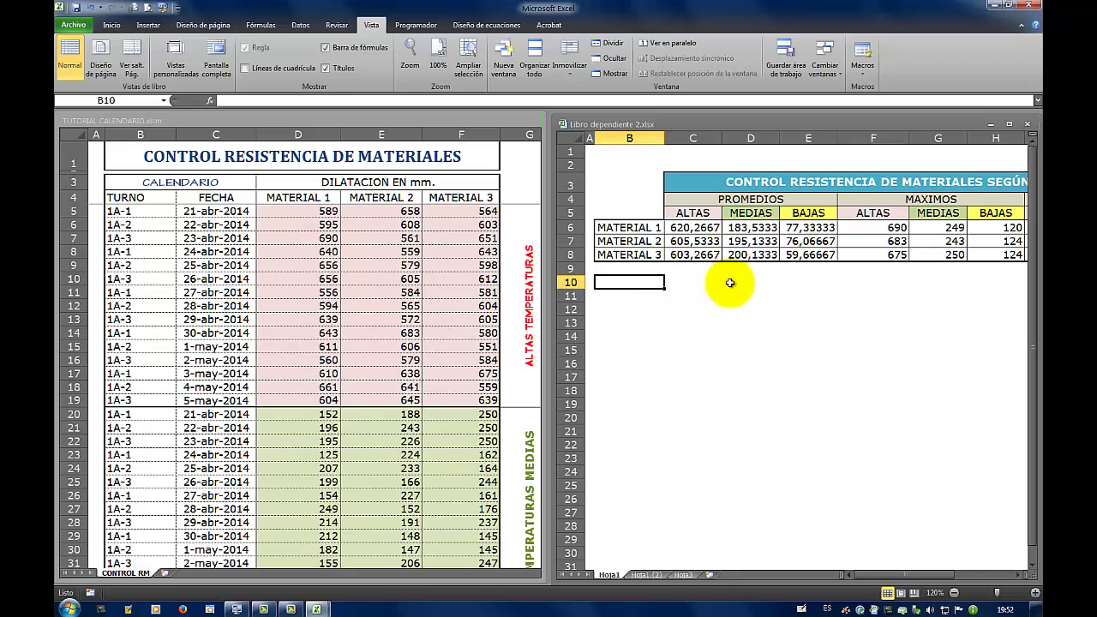
left_click(703, 282)
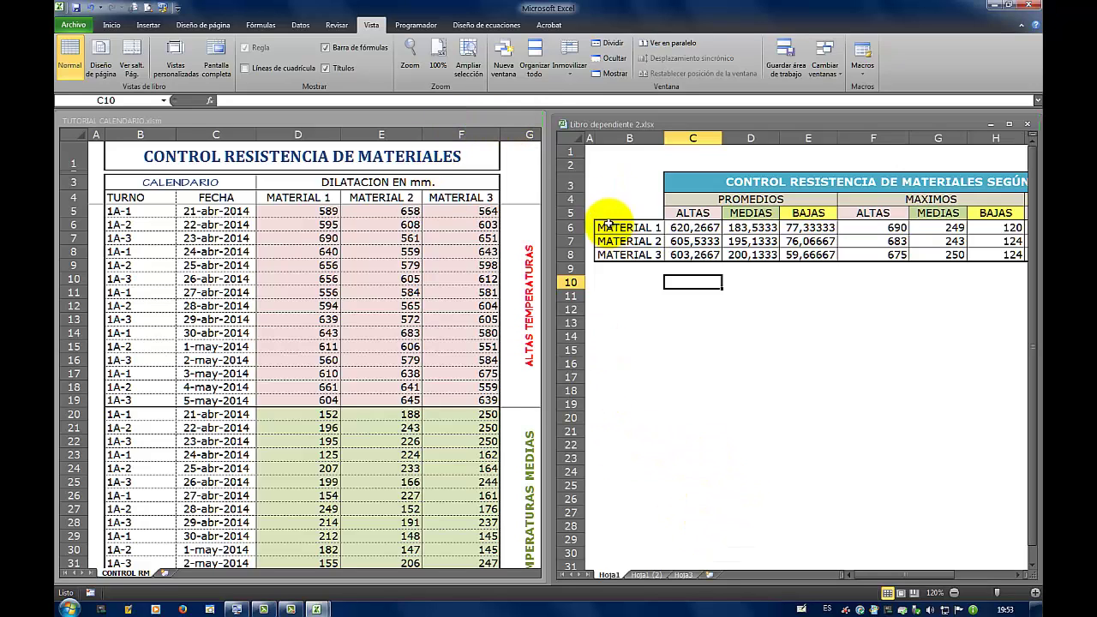
left_click(382, 120)
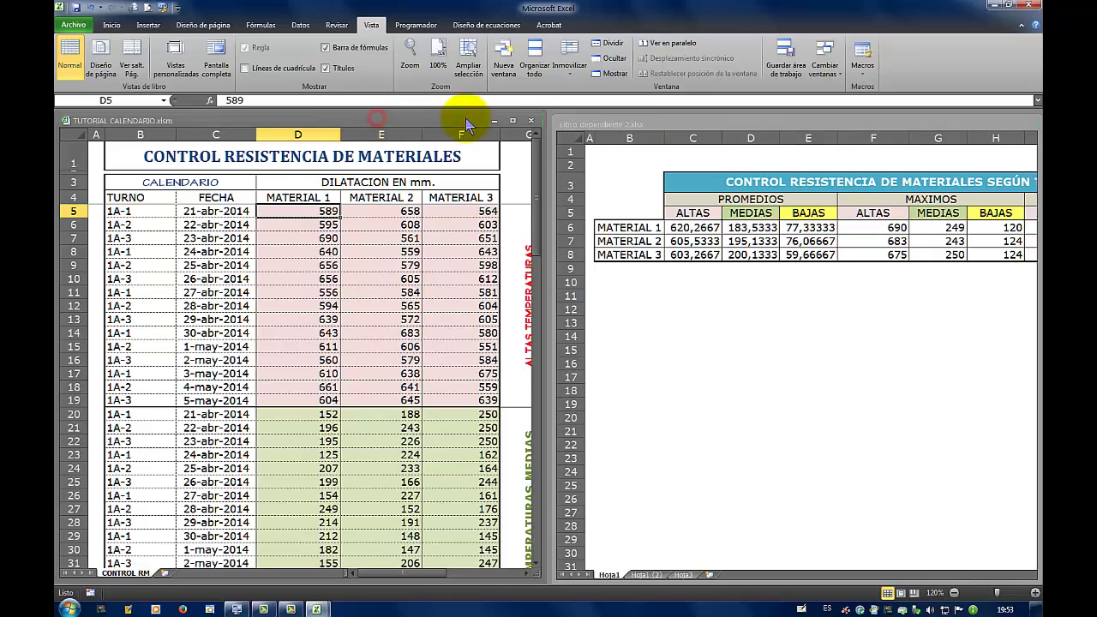
Close TUTORIAL CALENDARIO and maximize Libro dependiente 2 to fill the Excel window.
left_click(531, 122)
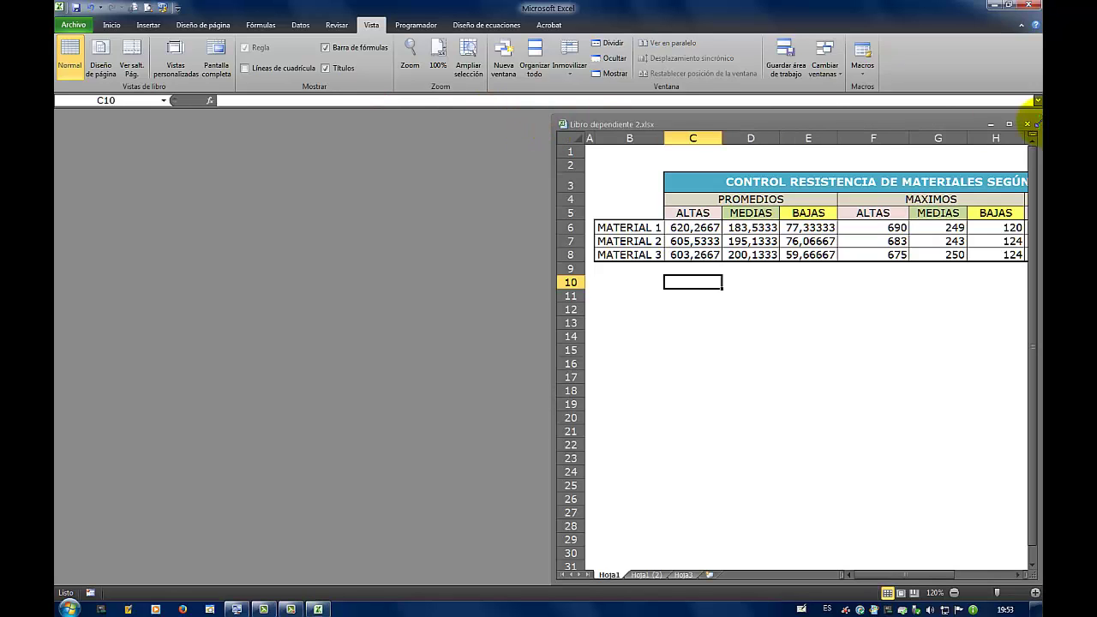
left_click(1009, 127)
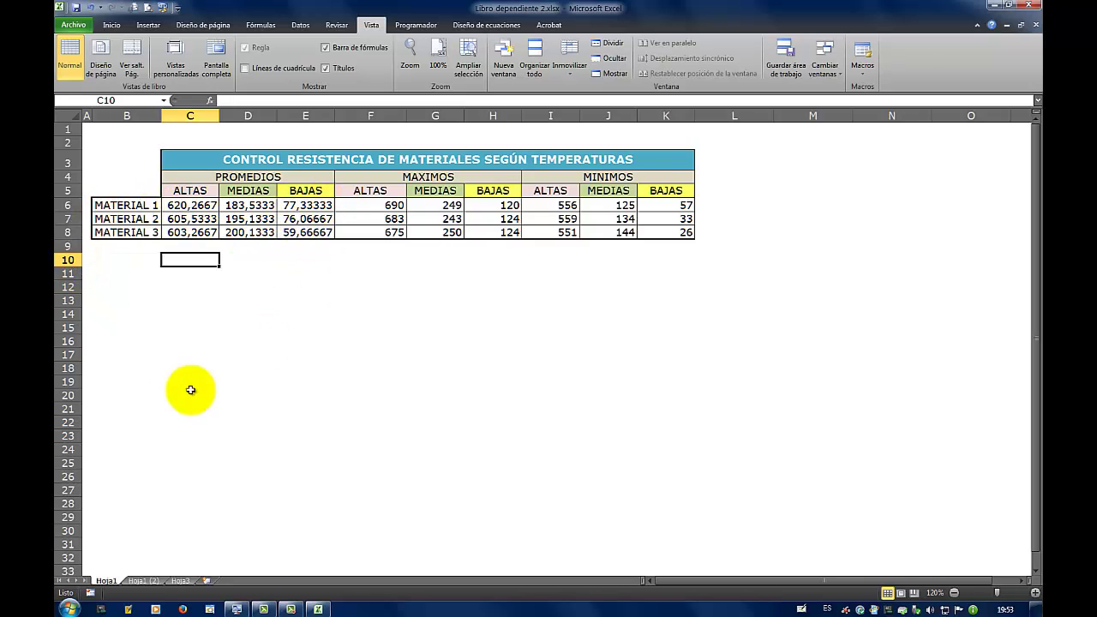
Show sheet Hoja1 (2), step through MATERIAL 1's empty summary cells, then minimize Excel.
left_click(142, 581)
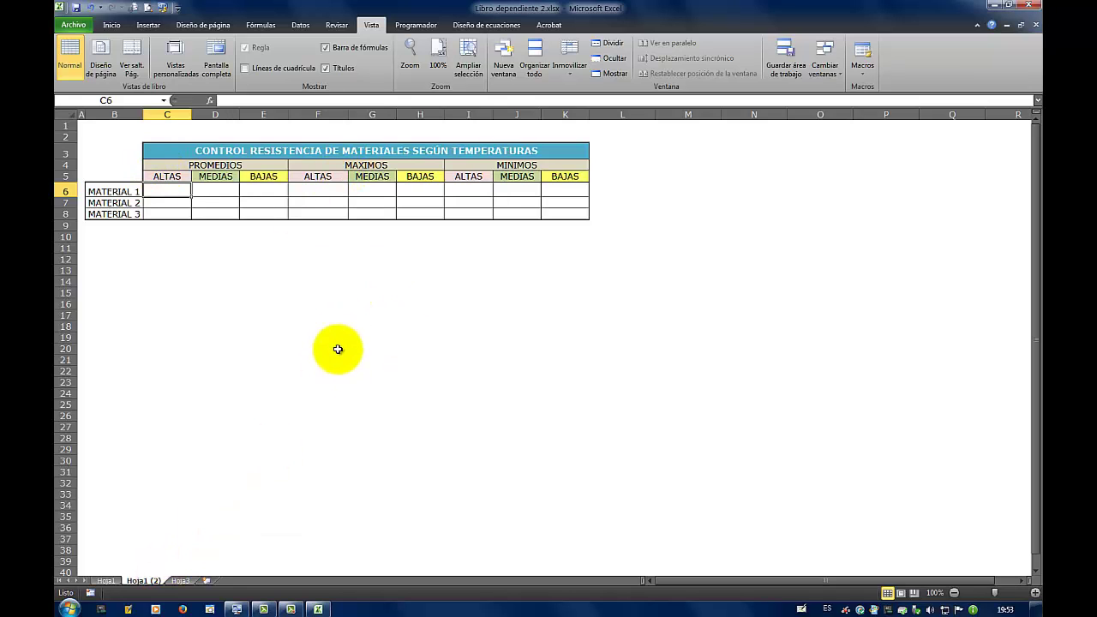
scroll(364, 257, "up", 2, "ctrl")
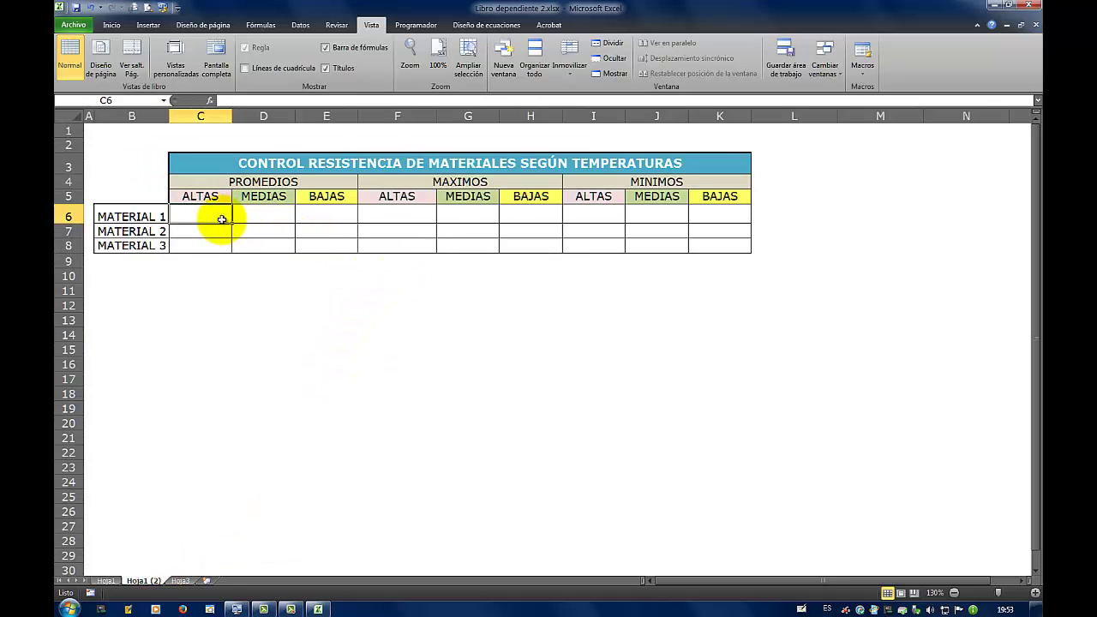
left_click(290, 214)
left_click(336, 214)
left_click(398, 214)
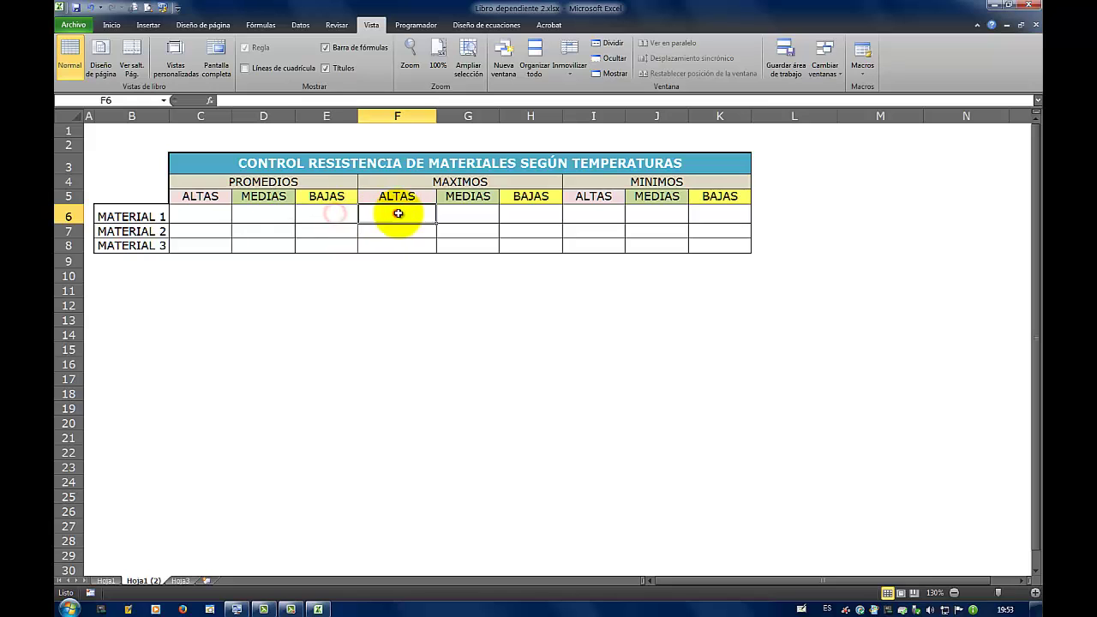
left_click(478, 215)
left_click(526, 215)
left_click(588, 216)
left_click(662, 216)
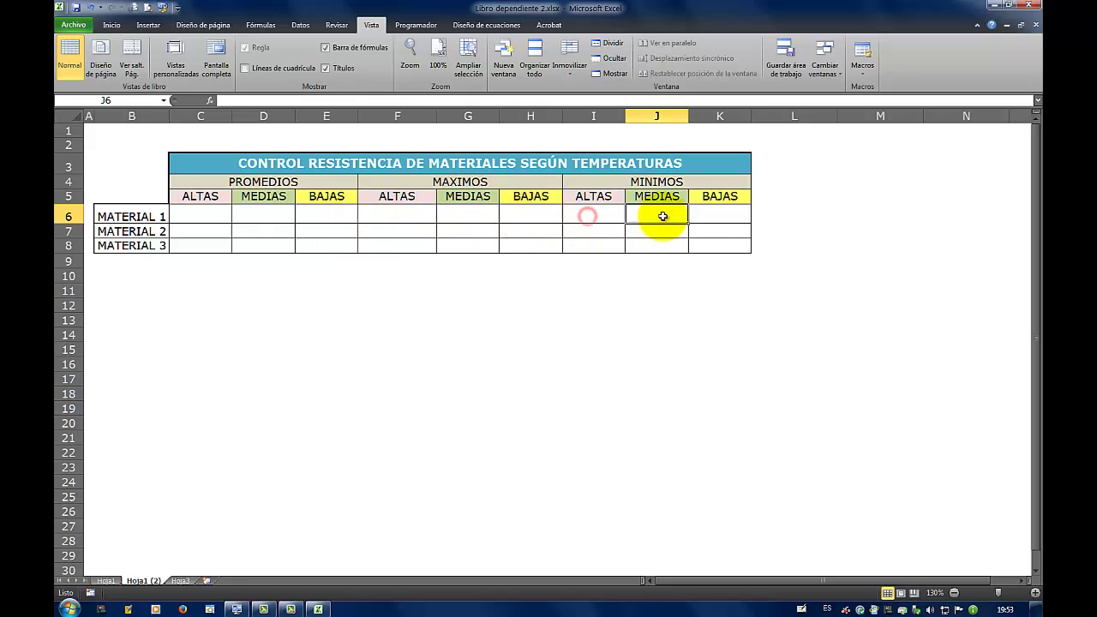
left_click(720, 216)
left_click(191, 232)
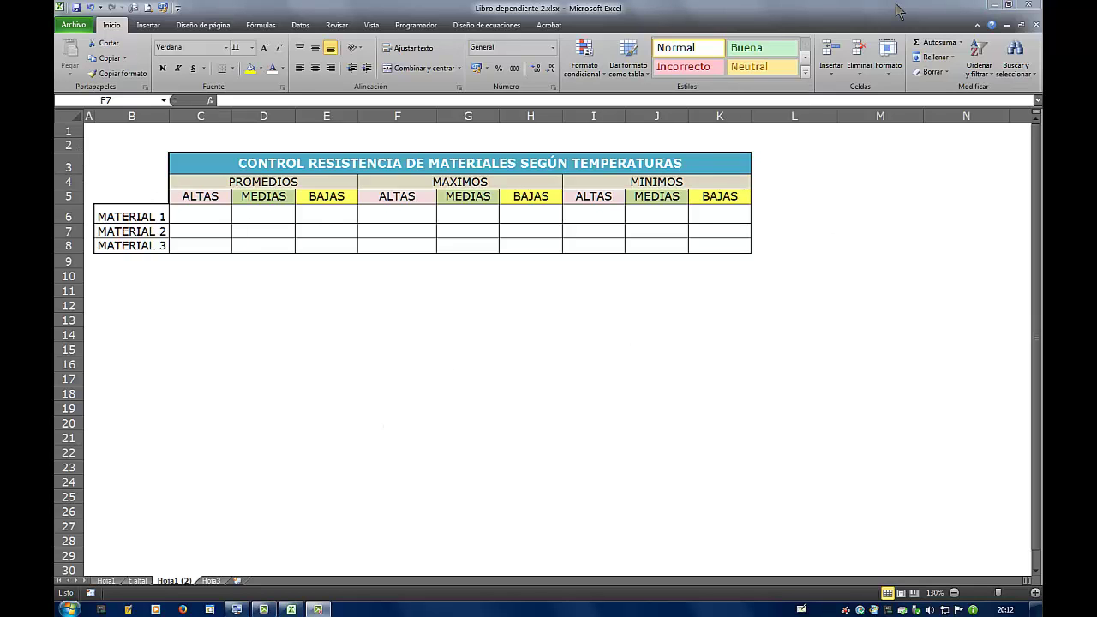
left_click(994, 6)
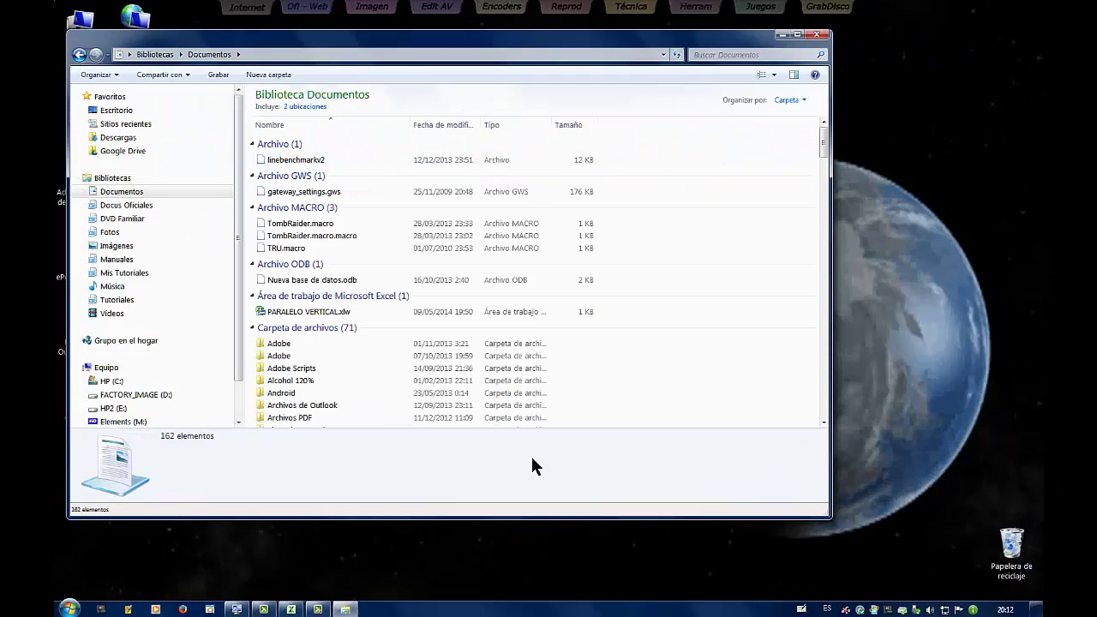
Open the RM TEMPERATURAS.accdb database from the Documentos list.
scroll(369, 248, "down", 15)
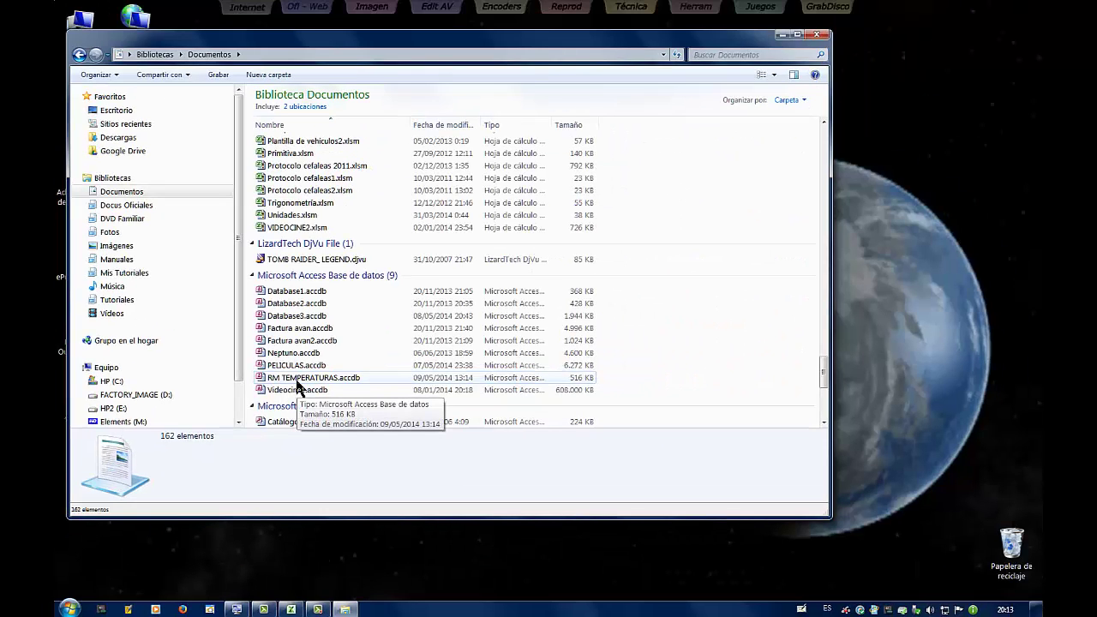
left_click(299, 381)
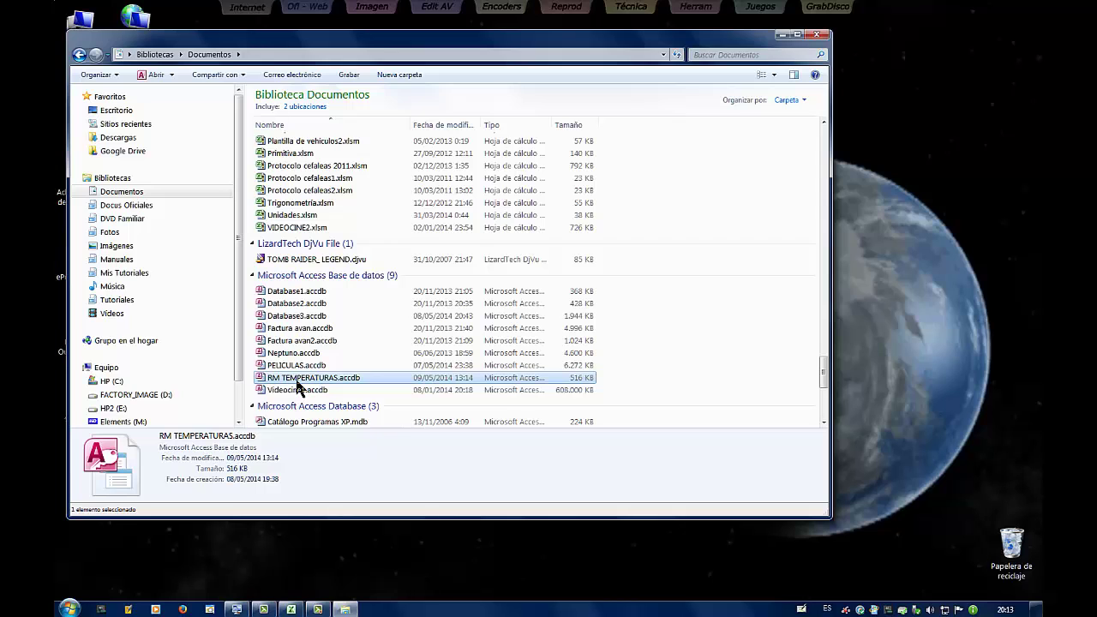
double_click(298, 382)
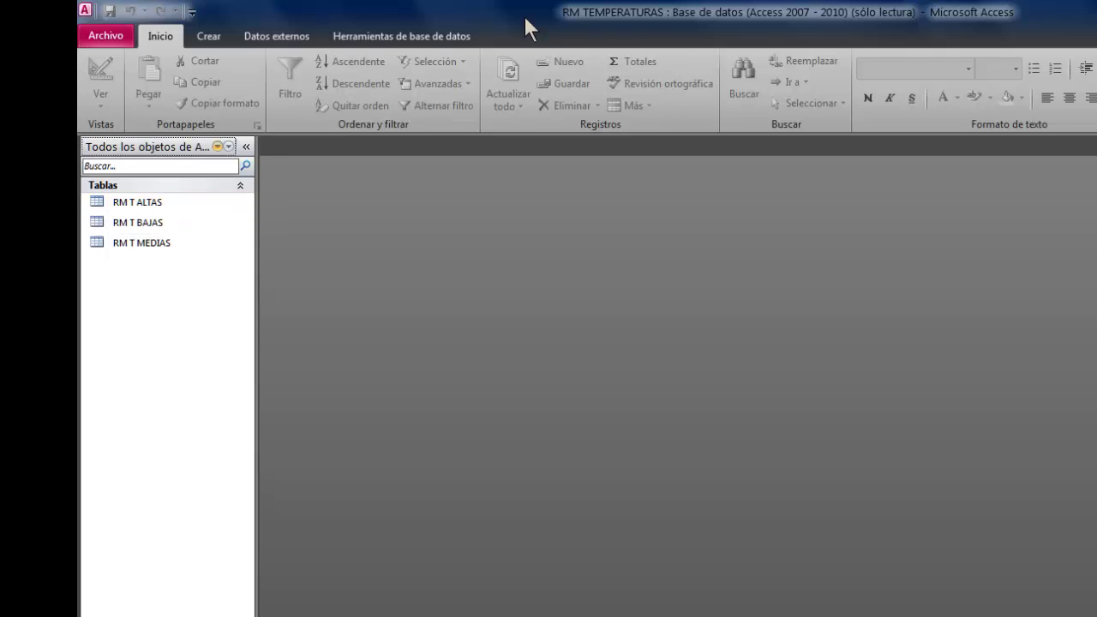
Open the RM T ALTAS, RM T BAJAS and RM T MEDIAS tables.
left_click(116, 203)
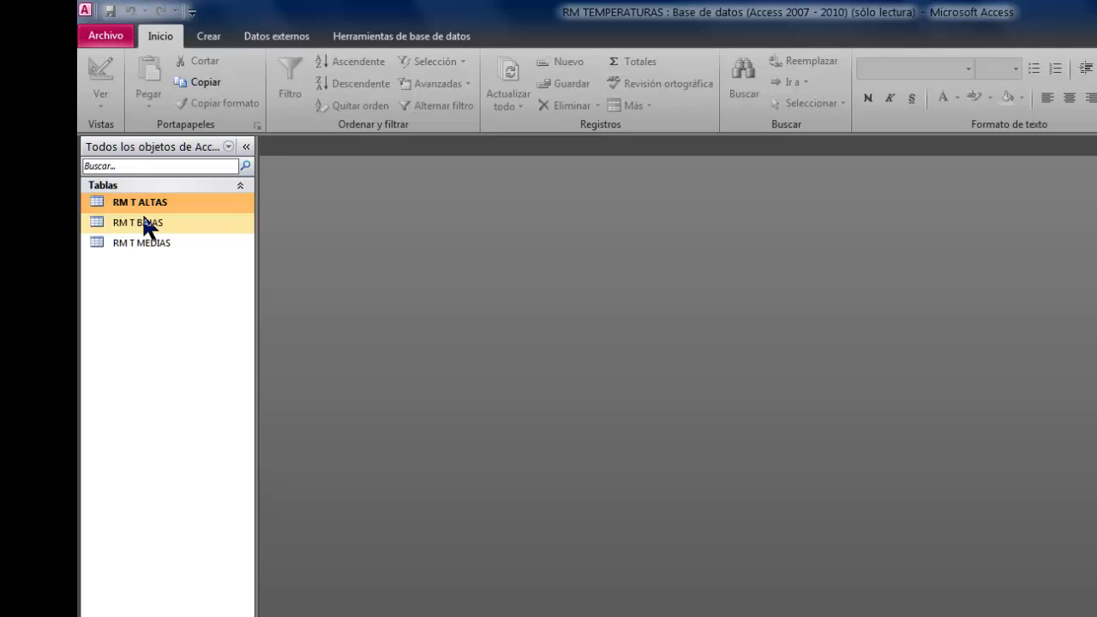
double_click(121, 203)
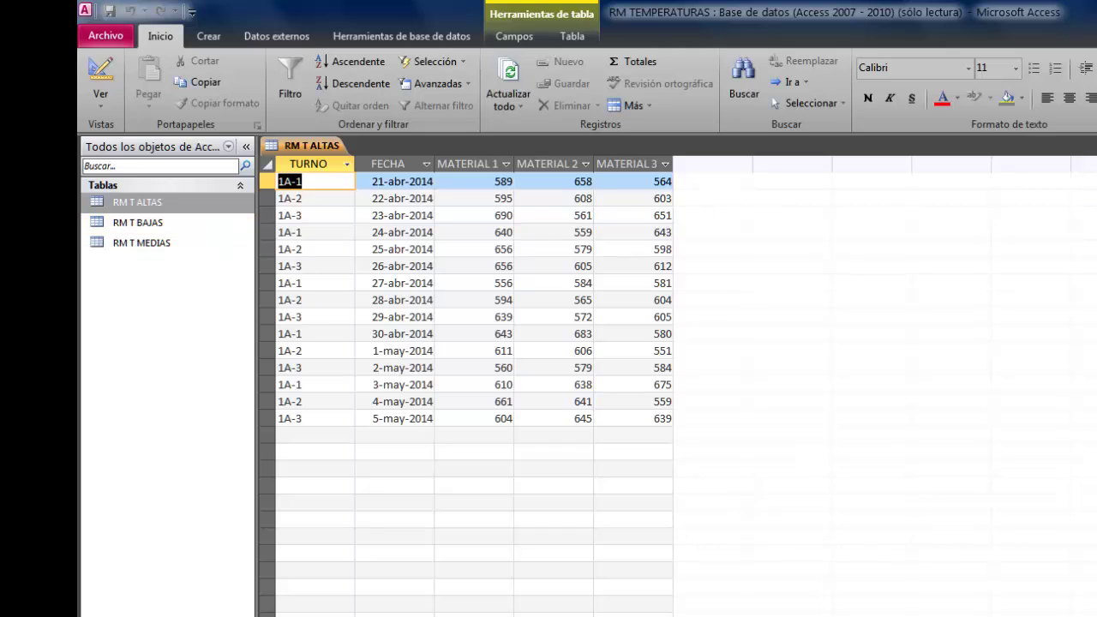
double_click(153, 222)
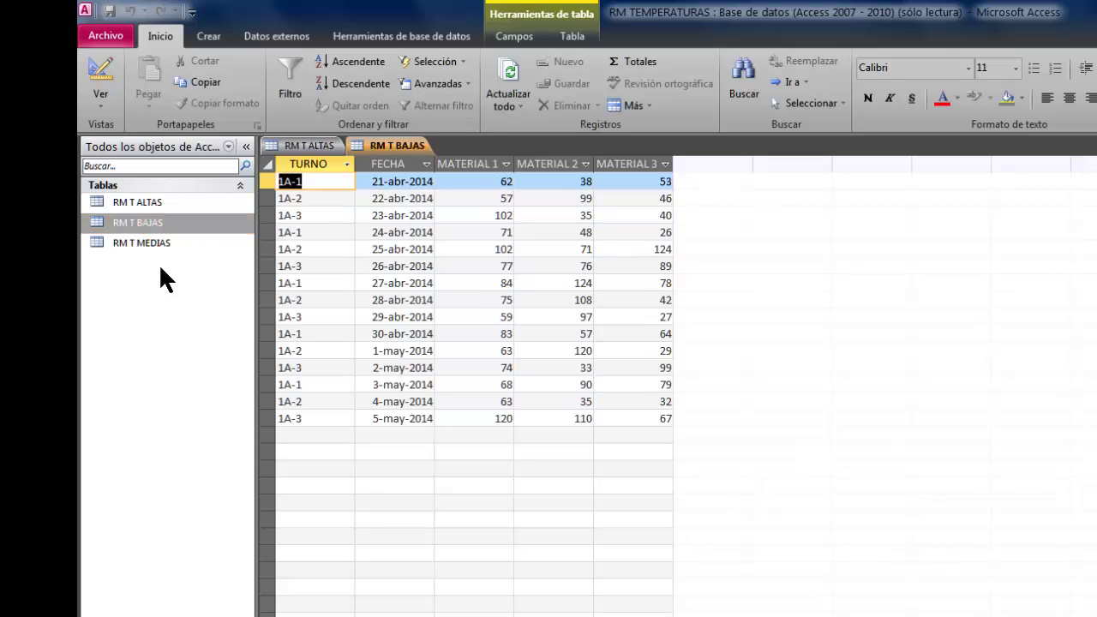
double_click(141, 241)
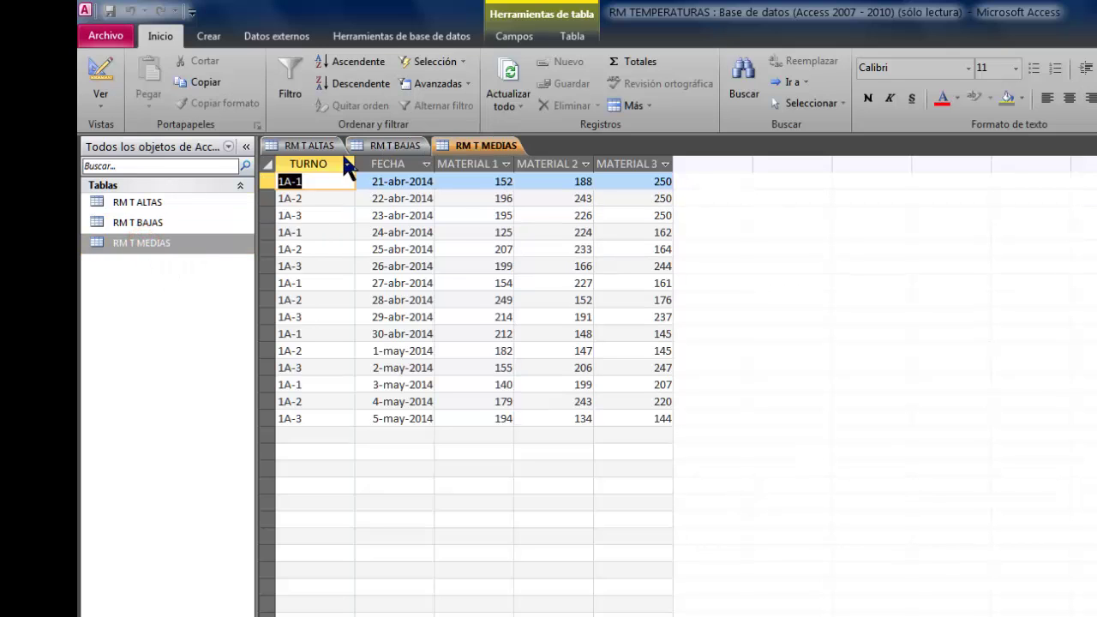
Switch between the three table tabs to compare them, then close Access.
left_click(313, 148)
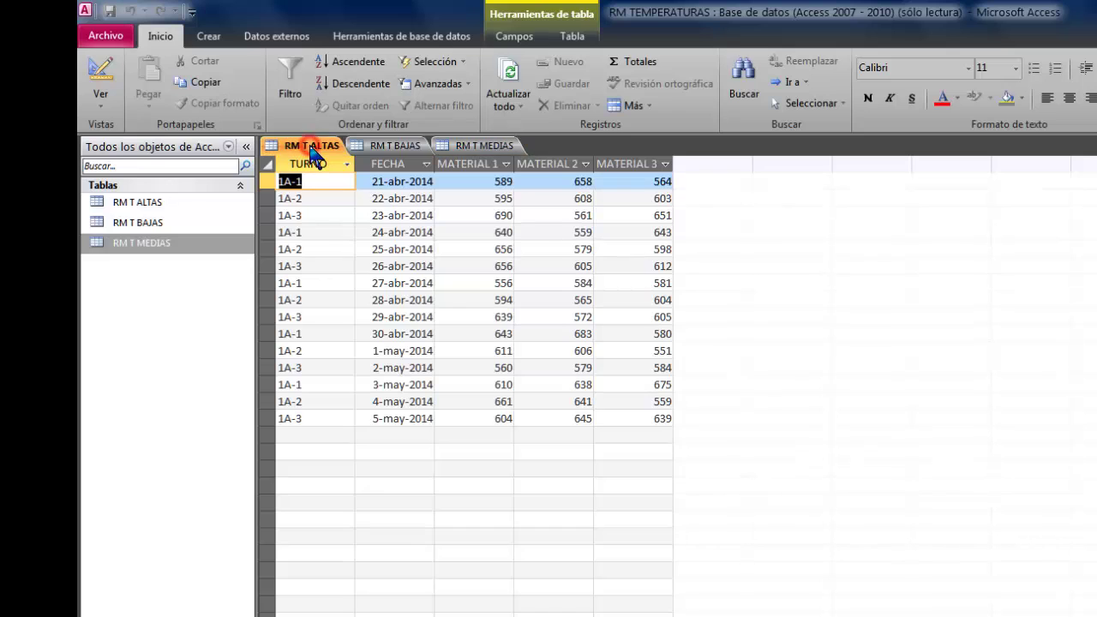
left_click(377, 146)
left_click(475, 147)
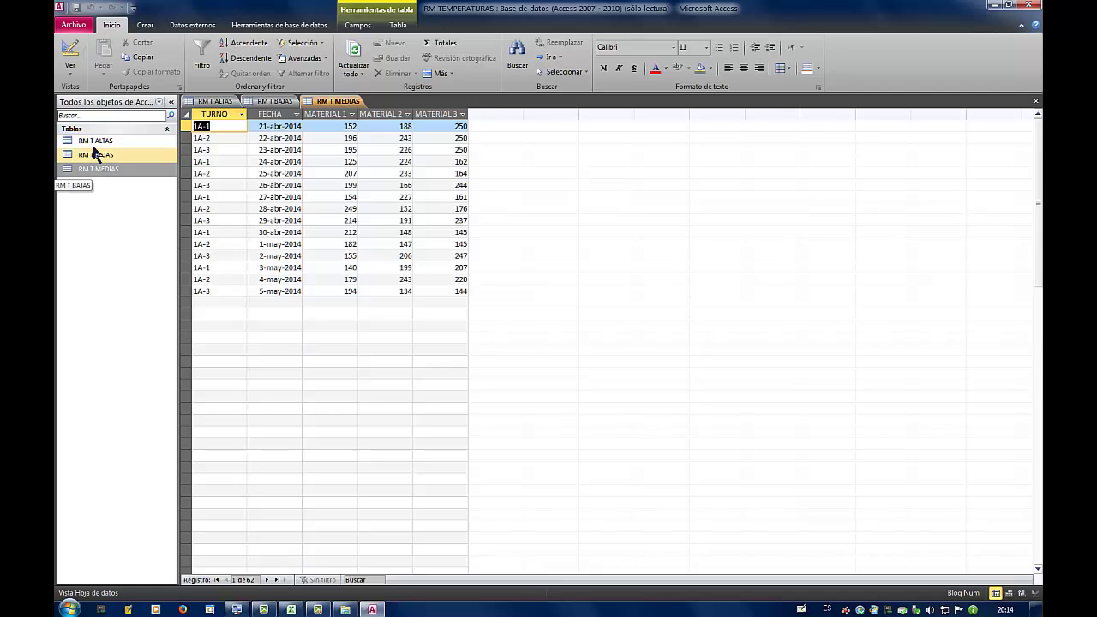
left_click(1031, 7)
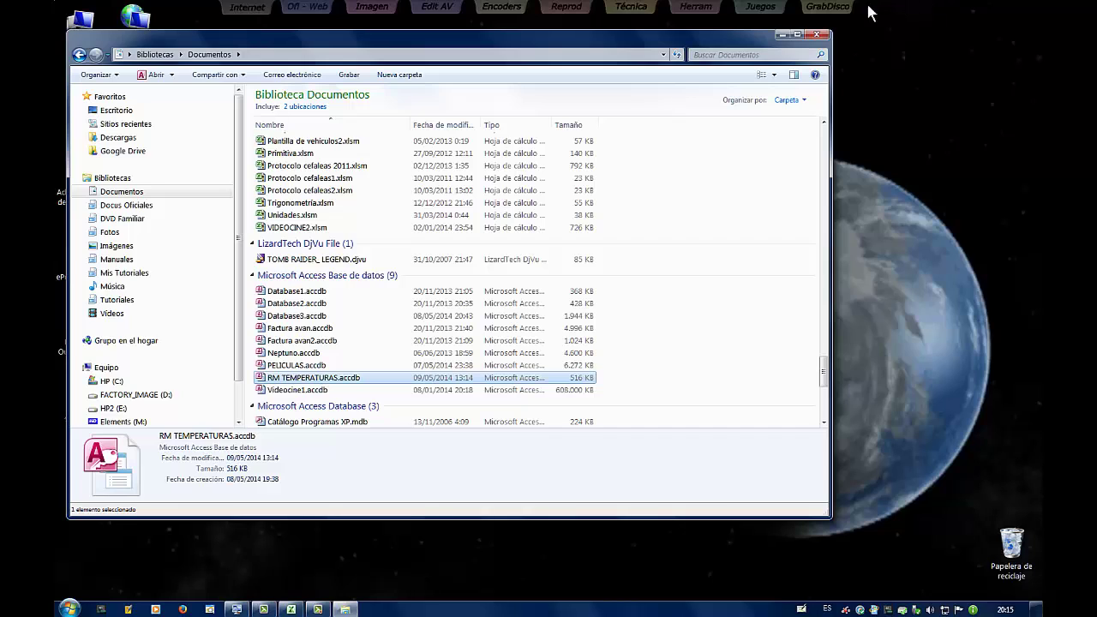
Close the Documentos window and bring Libro dependiente 2.xlsx back in Excel.
left_click(816, 34)
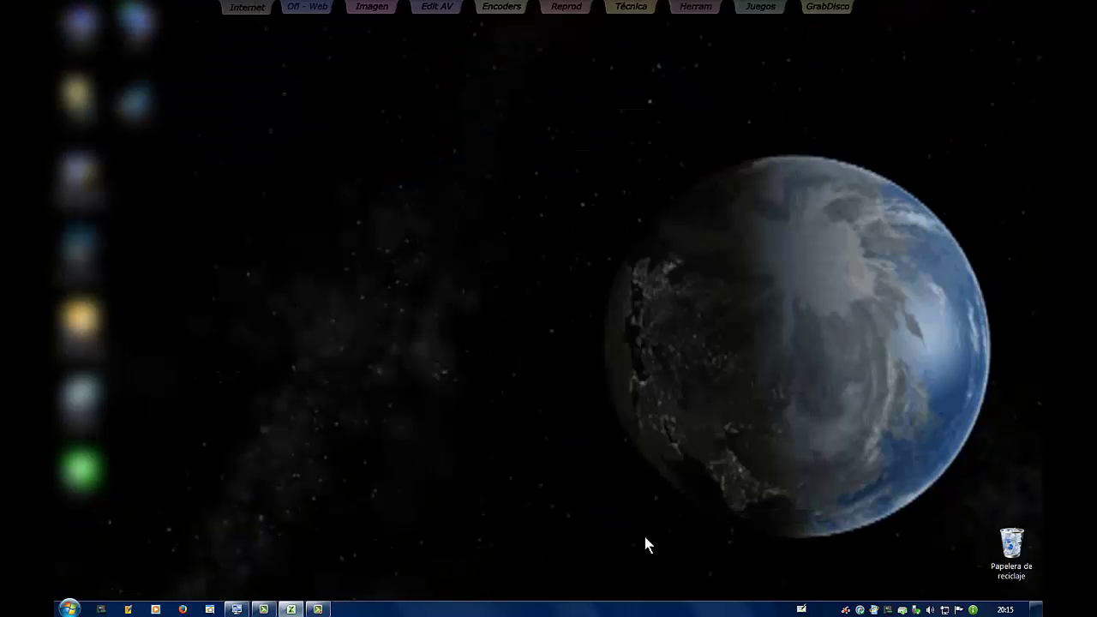
left_click(291, 608)
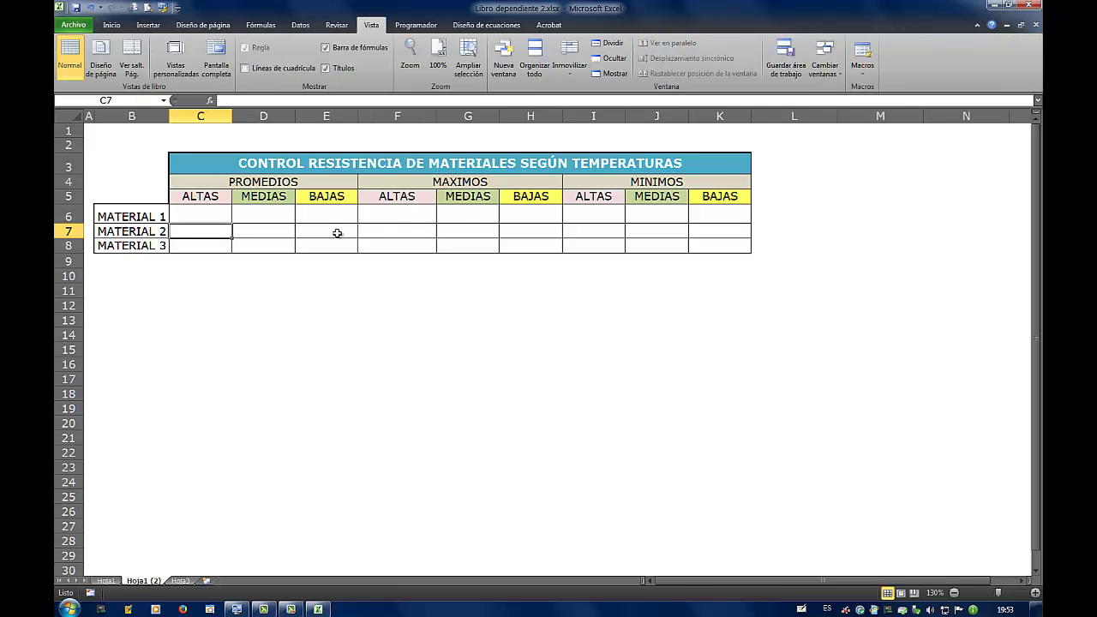
Select cell C6 and open the Conexiones existentes list from the Datos tab.
left_click(191, 211)
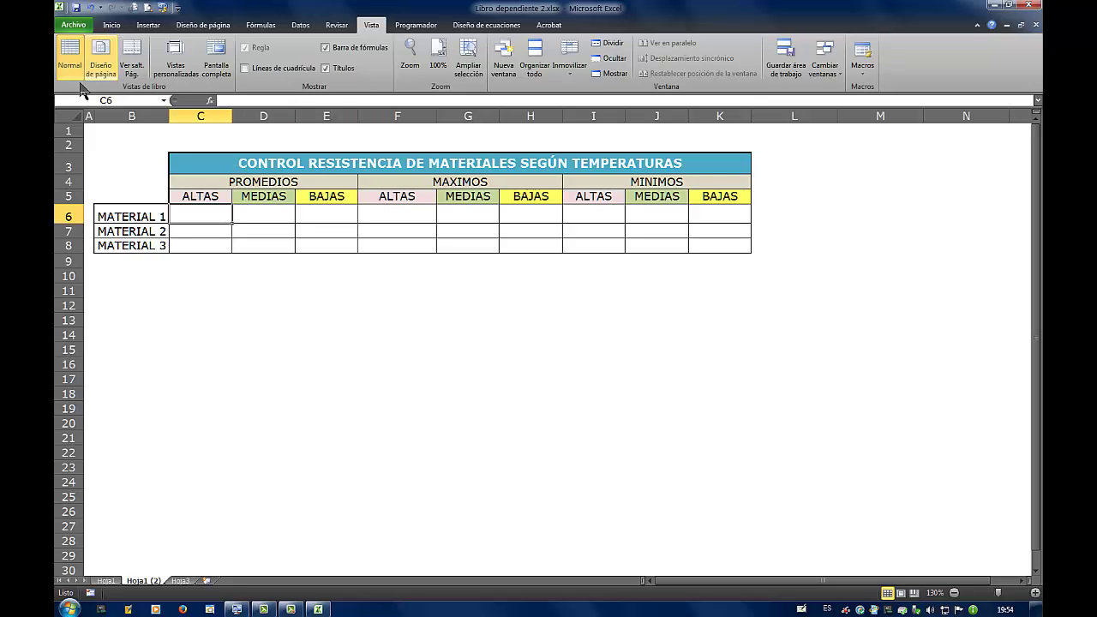
left_click(302, 26)
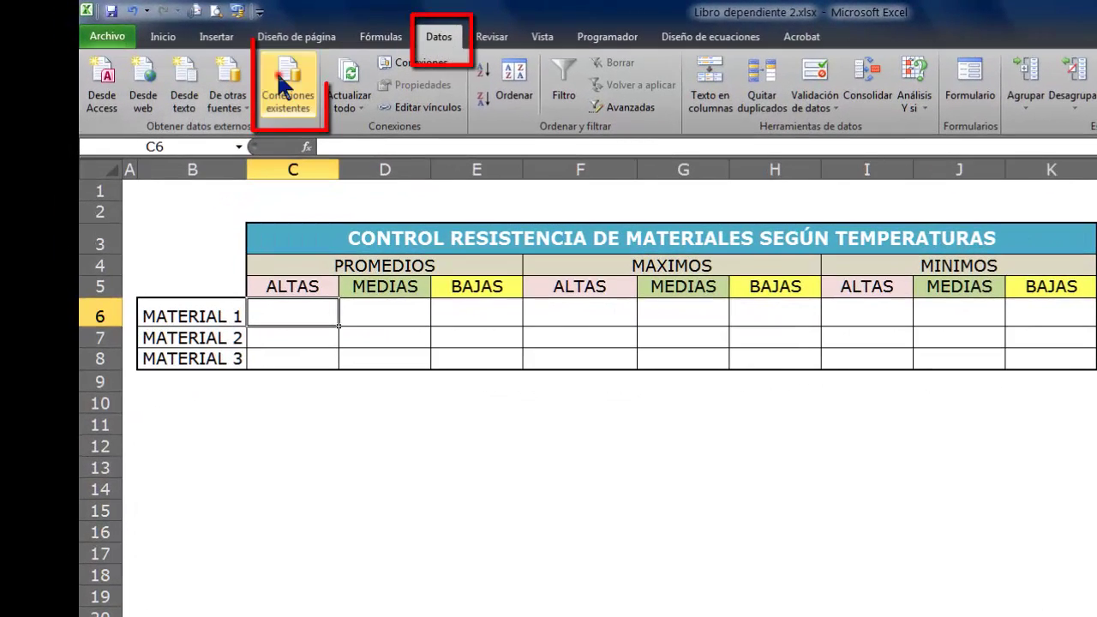
left_click(282, 86)
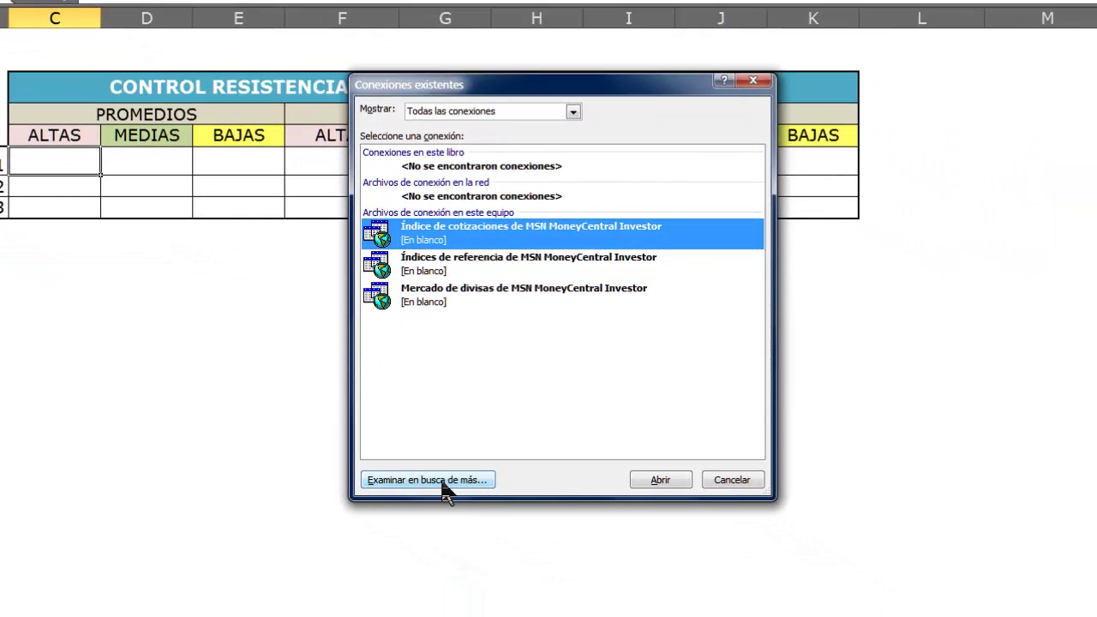
Browse to the Documents library and filter the file list to Access 2007 databases.
left_click(440, 481)
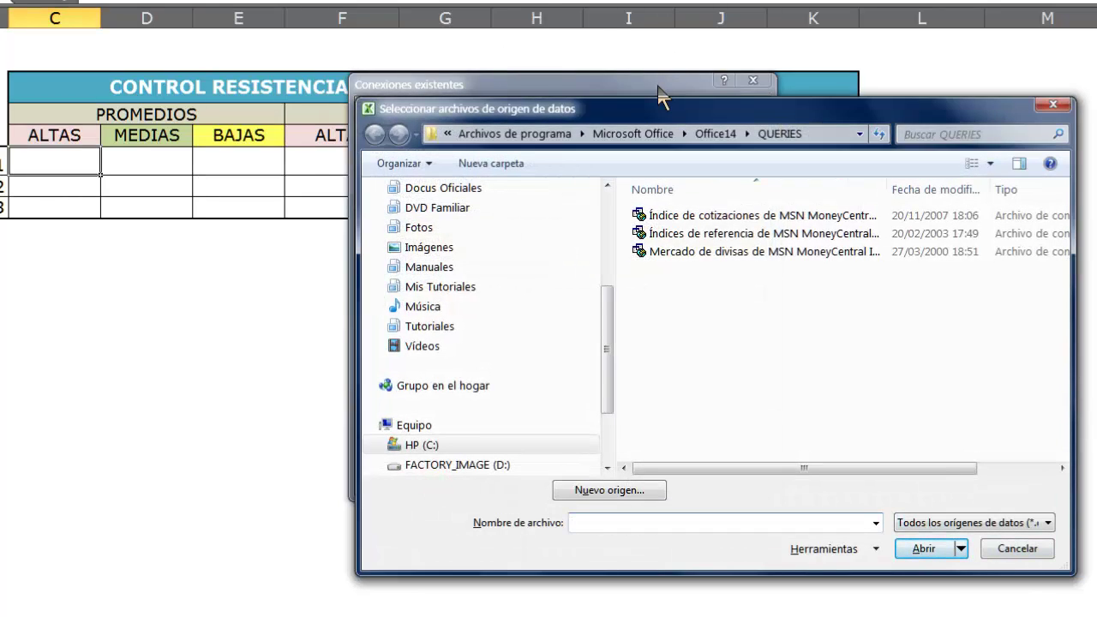
left_click_drag(641, 116, 445, 54)
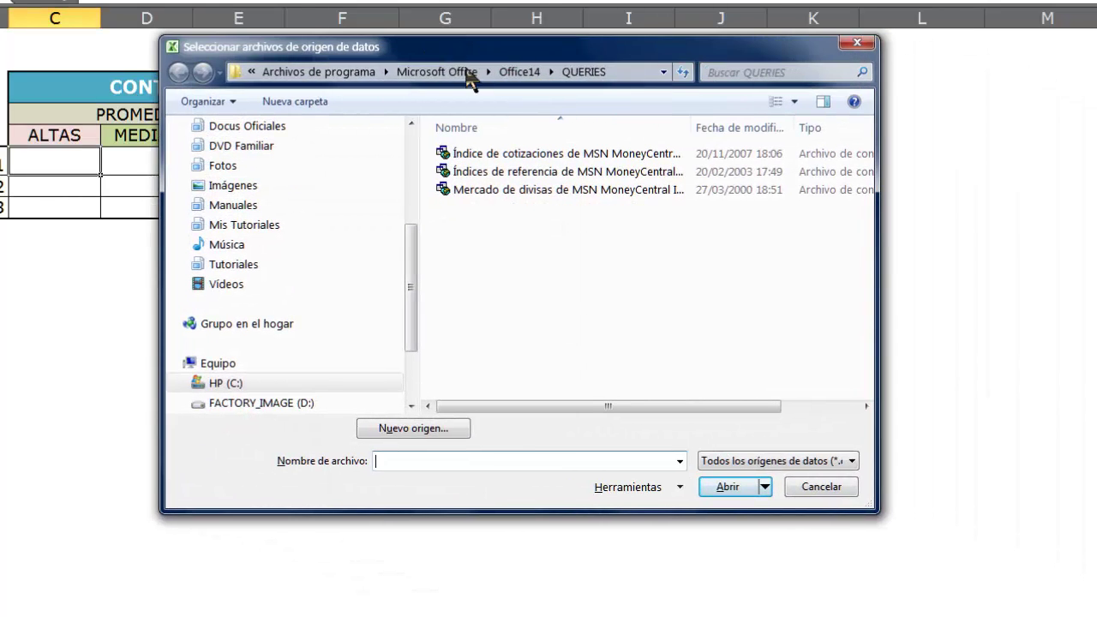
mouse_move(257, 240)
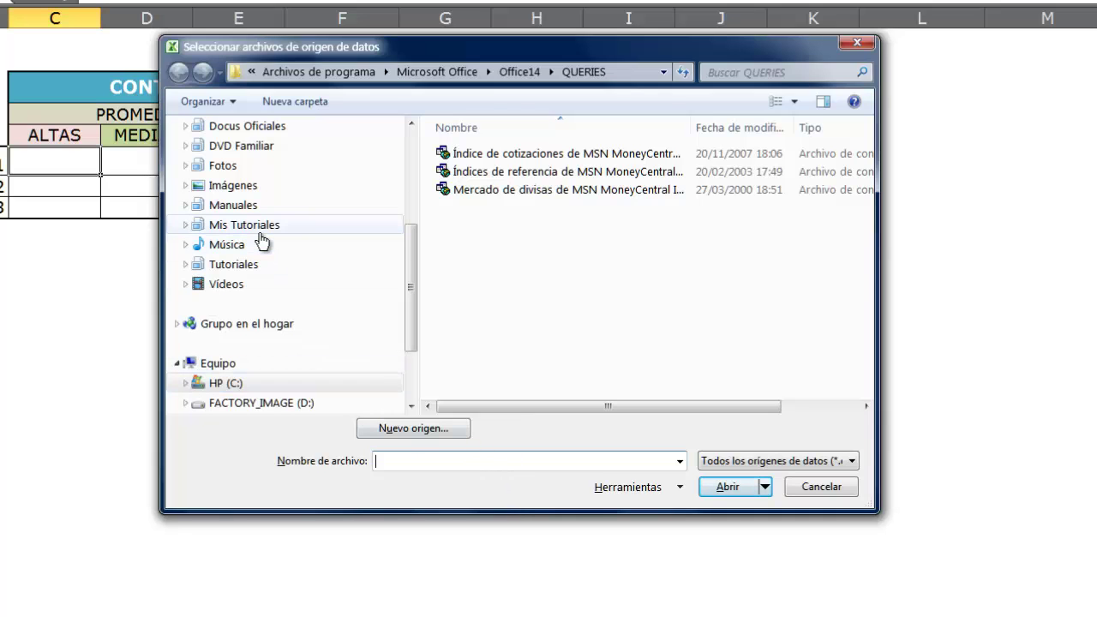
left_click(343, 221)
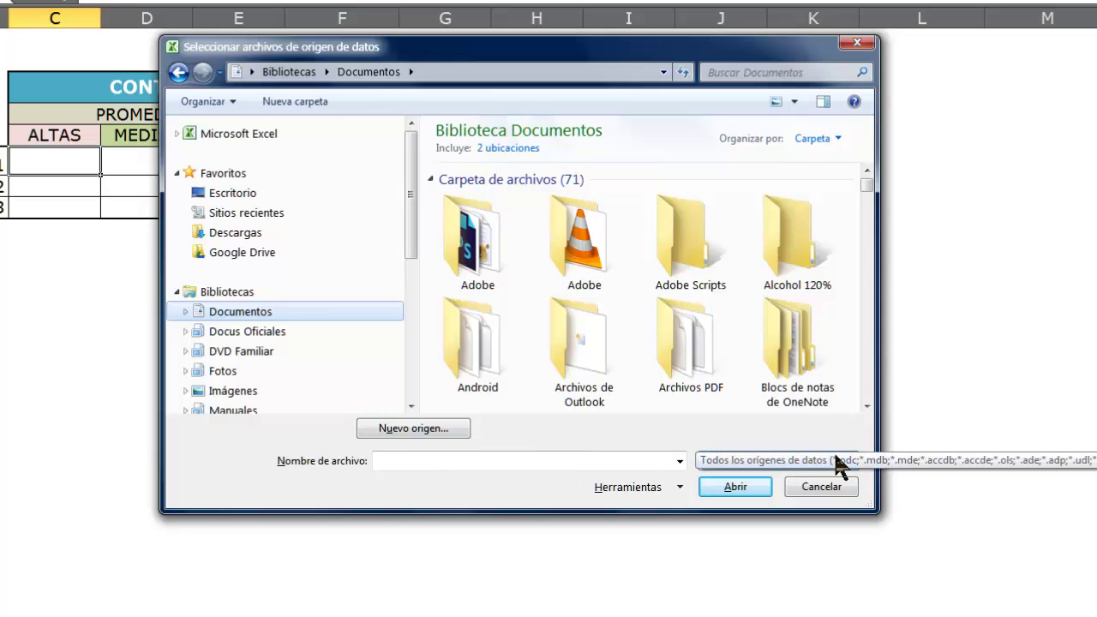
left_click(838, 461)
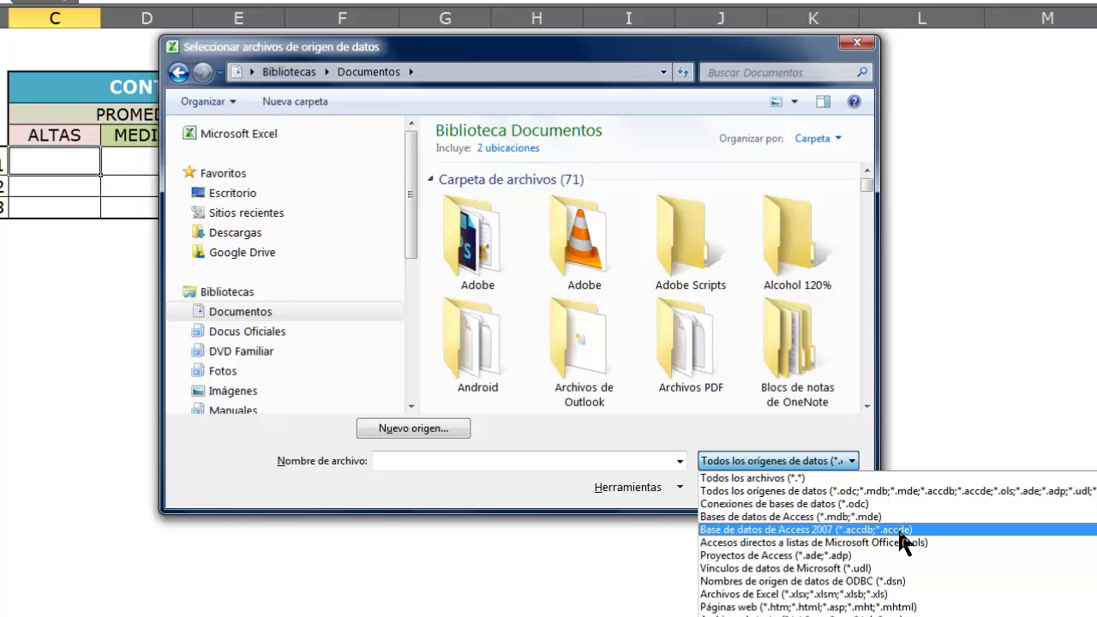
left_click(900, 531)
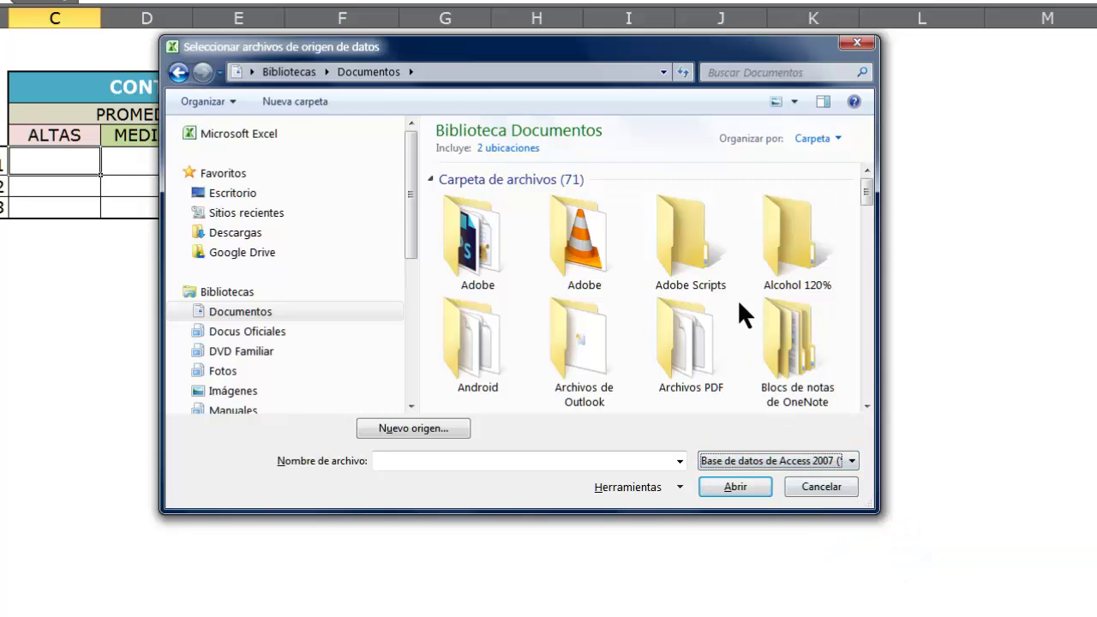
Select RM TEMPERATURAS.accdb and open it as the data source.
left_click(867, 407)
left_click(867, 408)
left_click(867, 408)
left_click(867, 408)
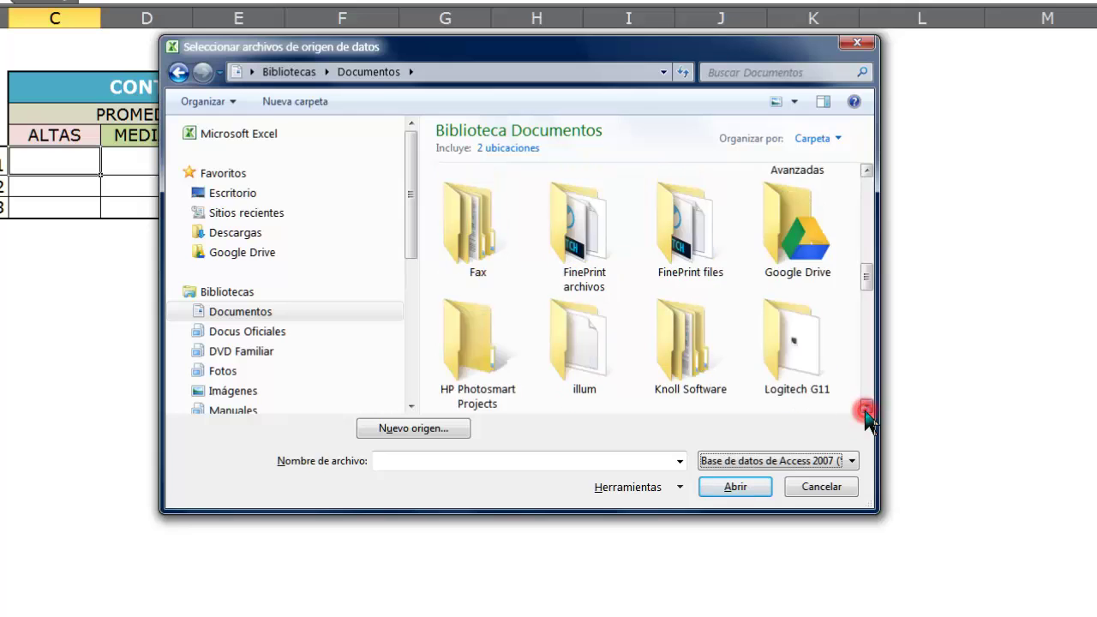
left_click(867, 408)
left_click(867, 408)
left_click(866, 408)
left_click(866, 408)
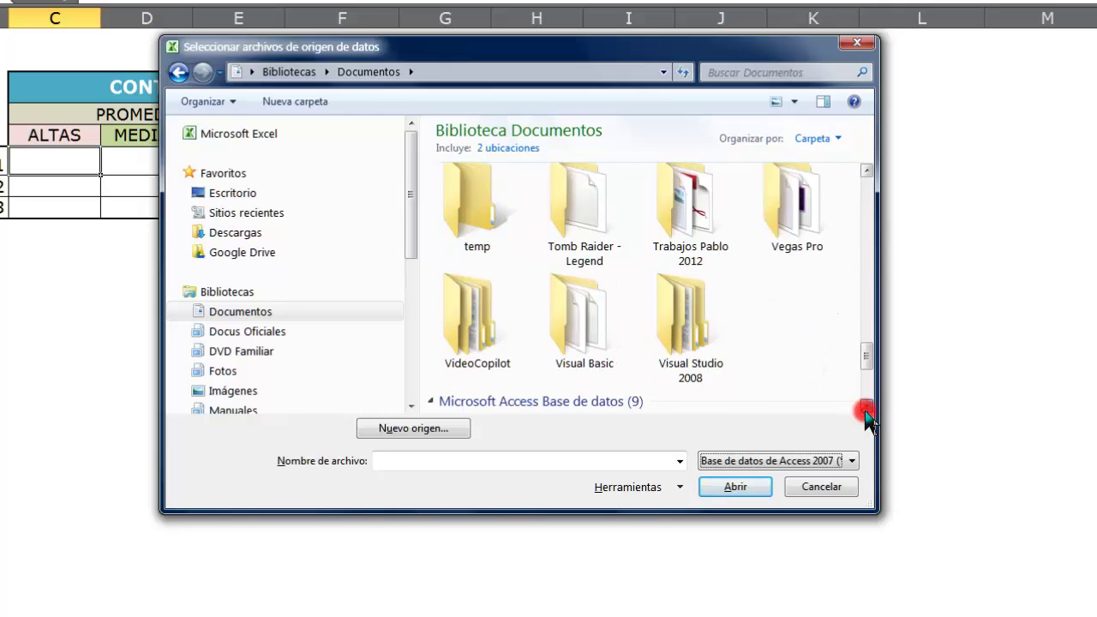
left_click(867, 408)
left_click(867, 408)
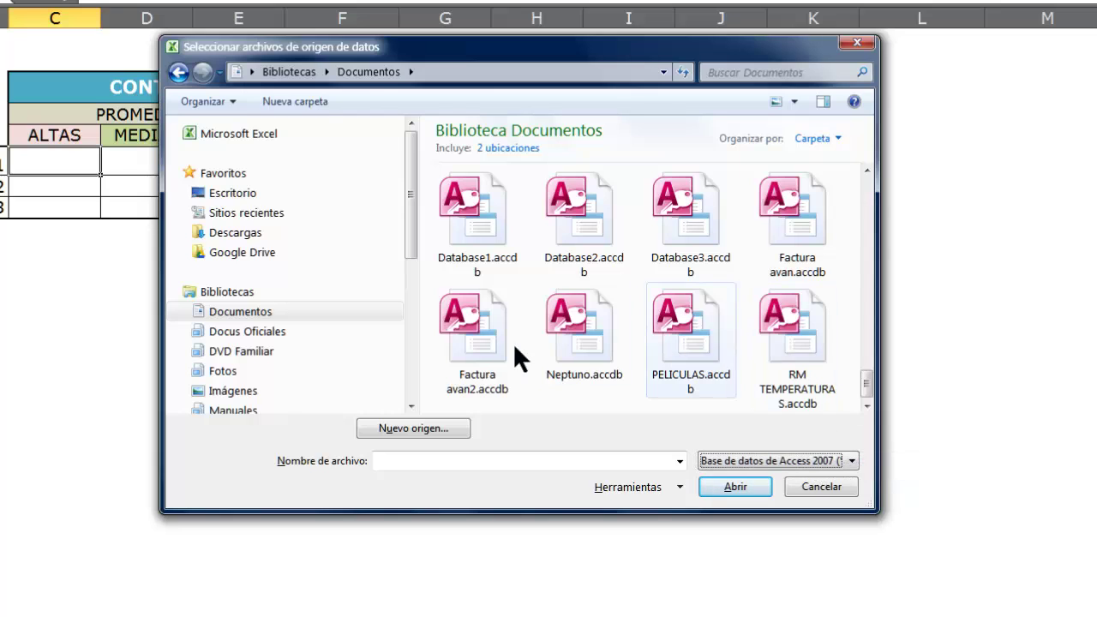
left_click(785, 327)
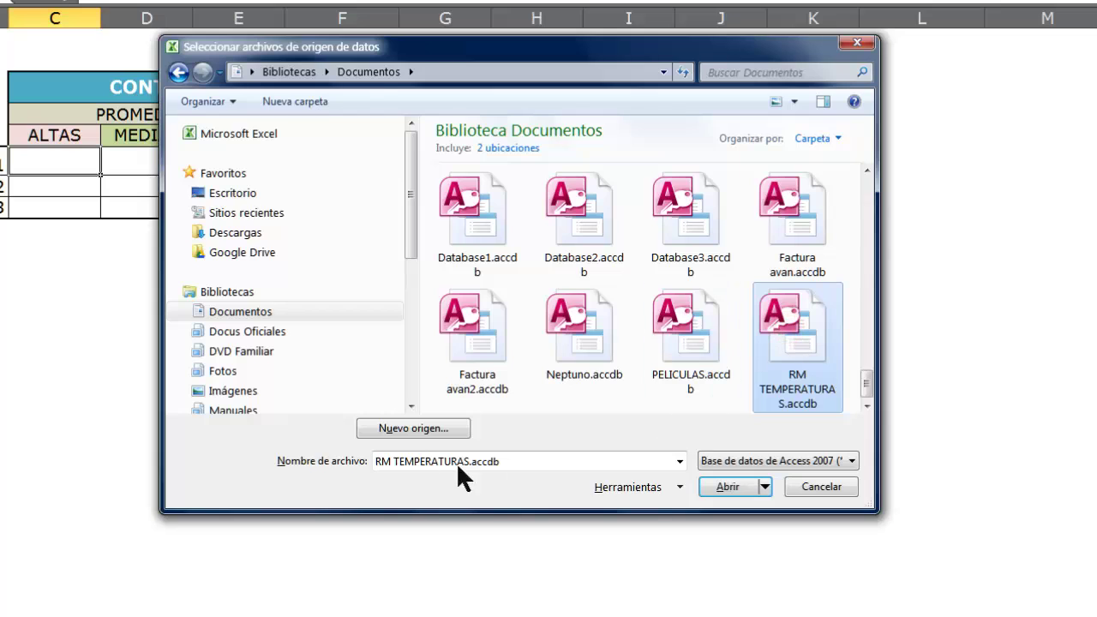
left_click(737, 487)
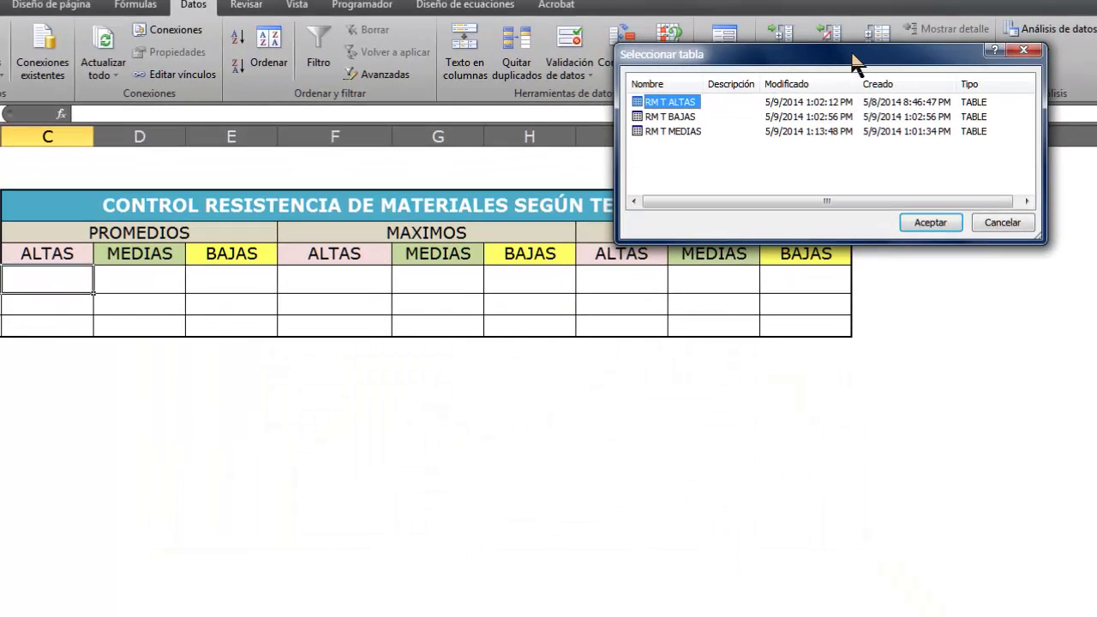
Import RM T ALTAS as a table onto a new worksheet.
left_click_drag(853, 58, 808, 99)
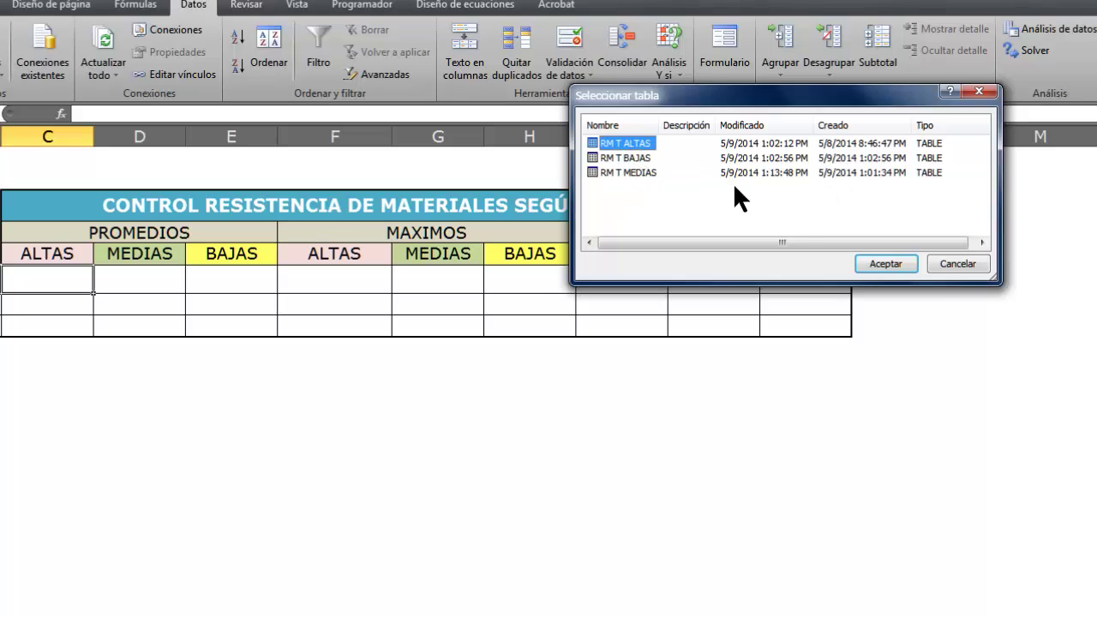
left_click(887, 266)
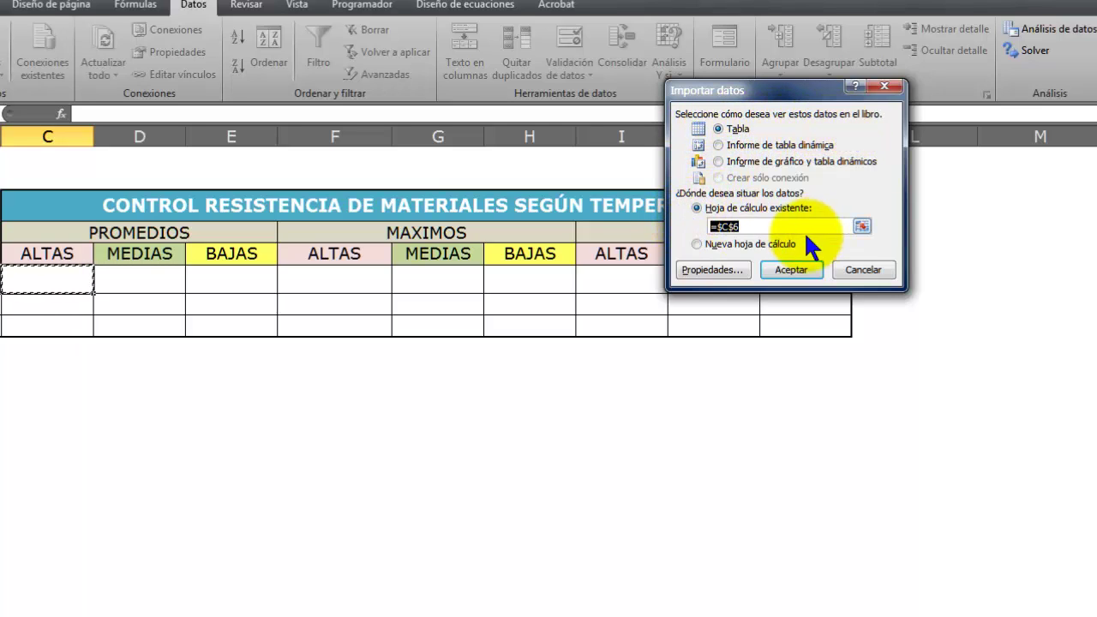
left_click(697, 245)
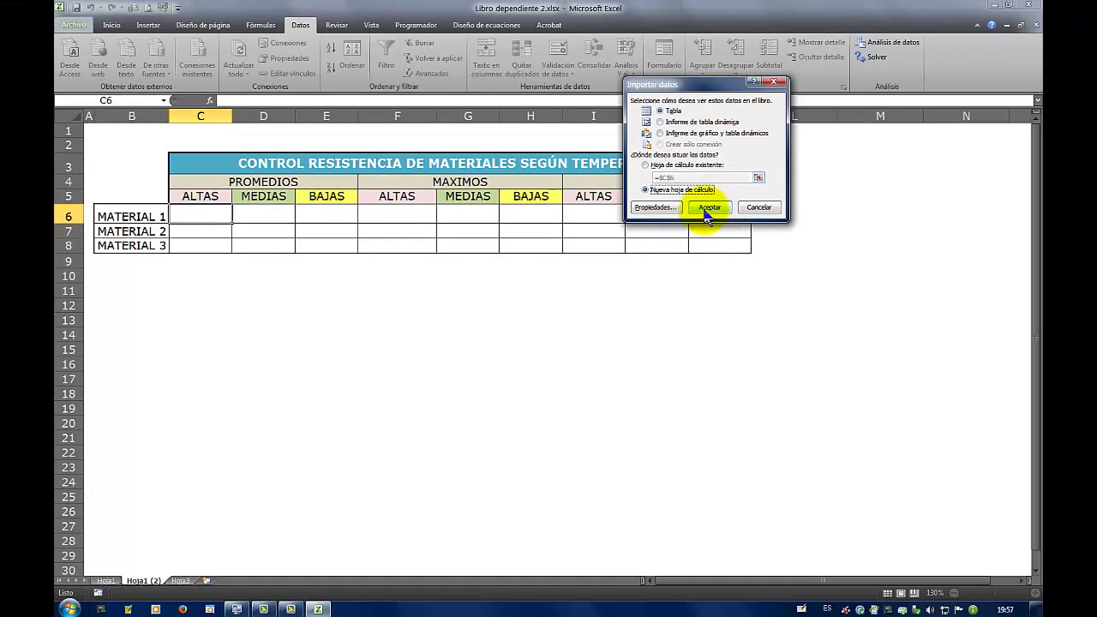
left_click(709, 208)
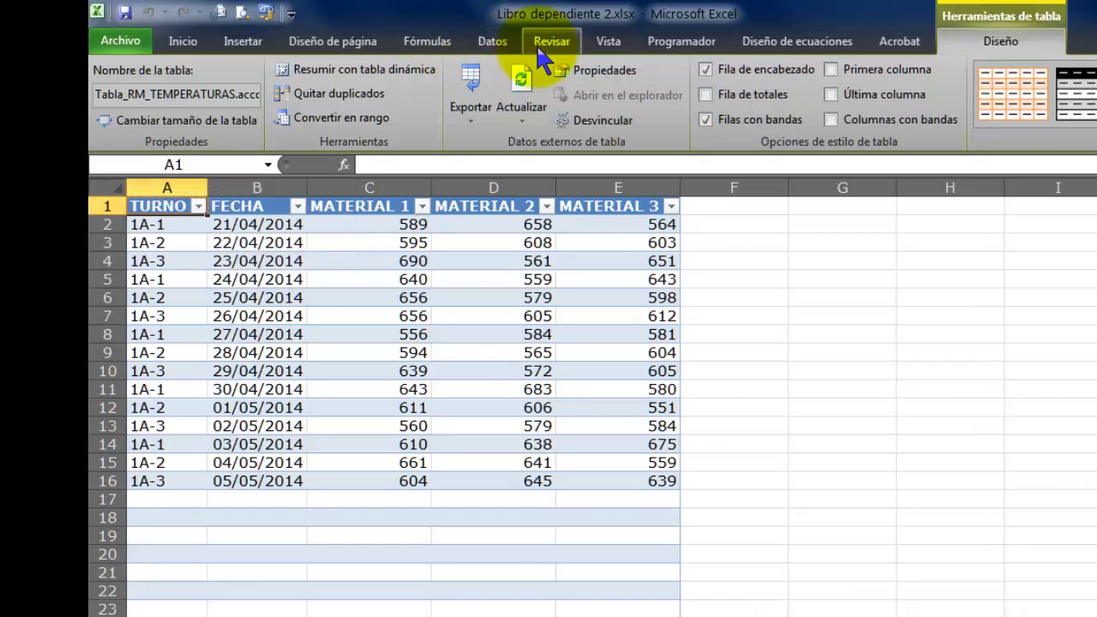
left_click(495, 47)
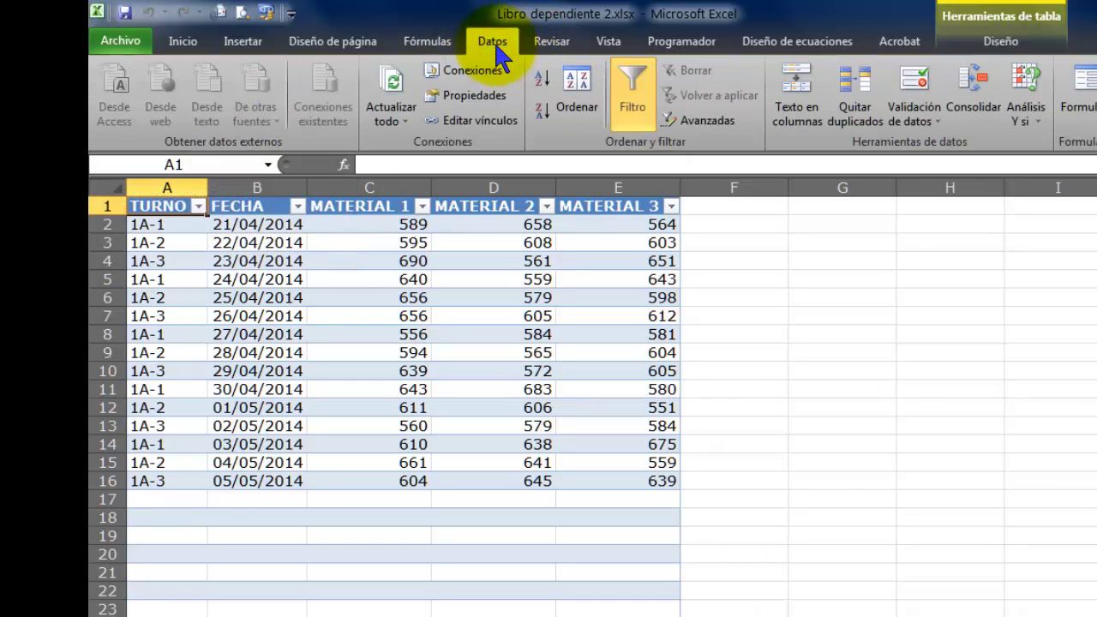
left_click(447, 72)
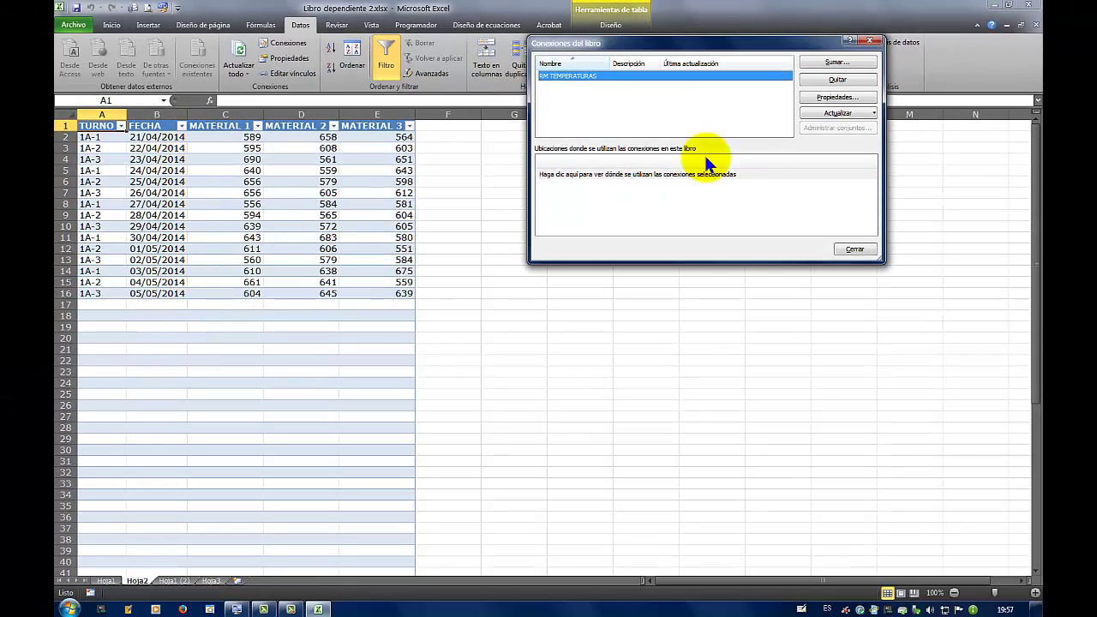
left_click(838, 113)
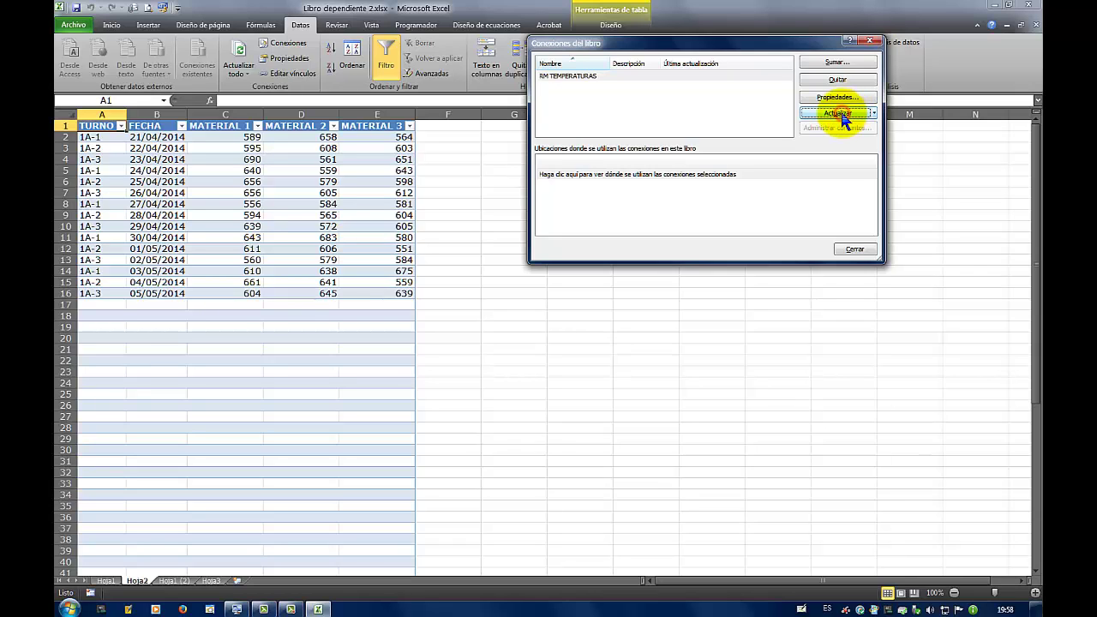
left_click(855, 250)
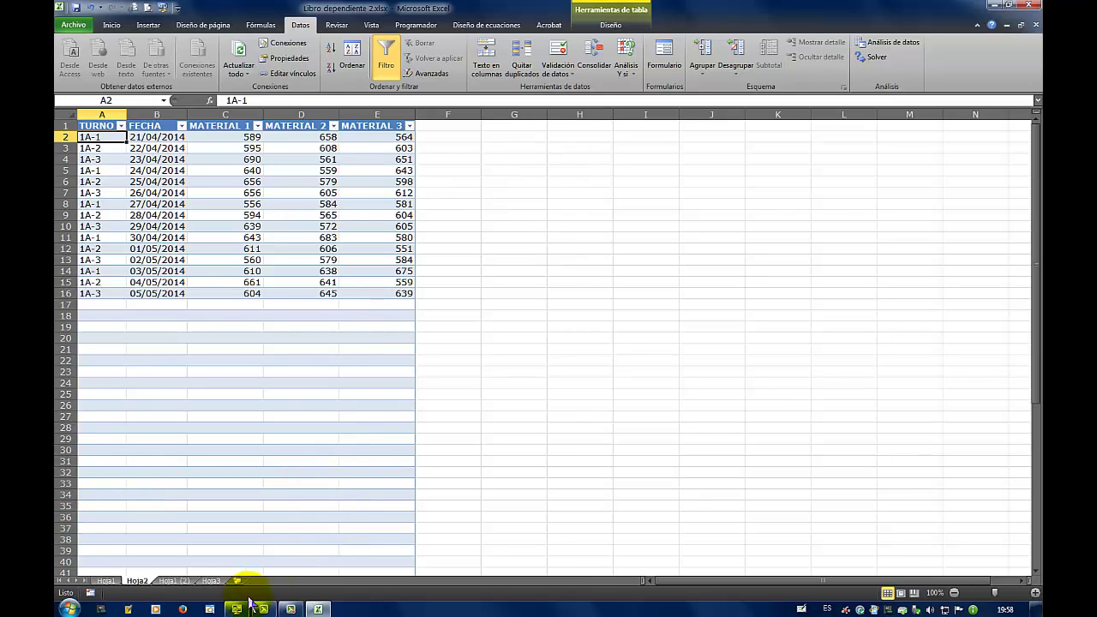
Rename the imported data sheet Hoja2 to 't altal'.
left_click(105, 581)
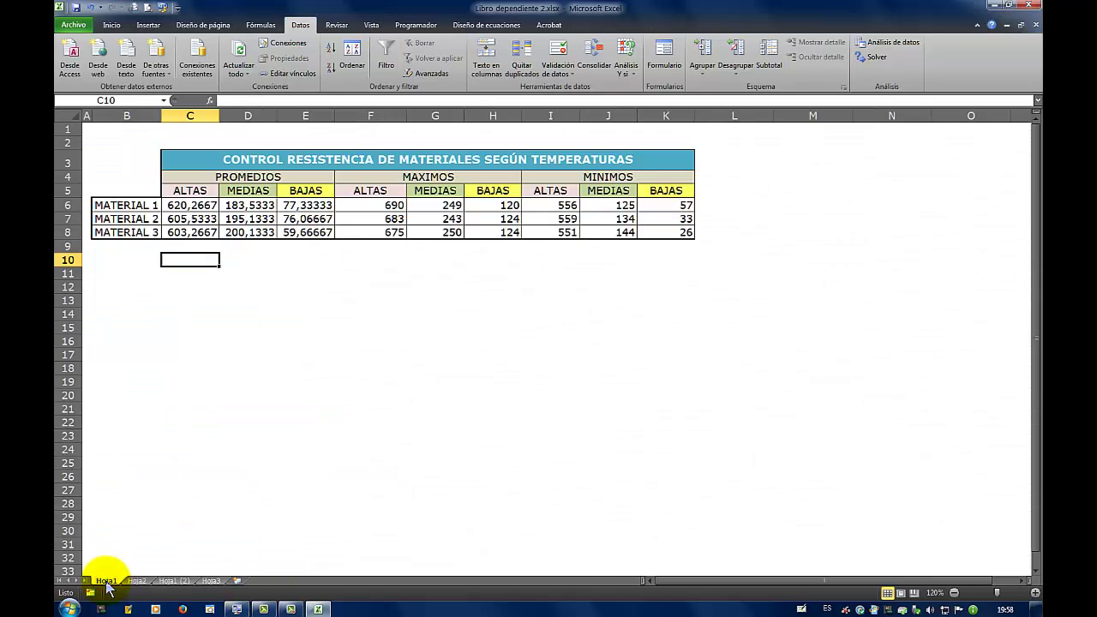
left_click(136, 581)
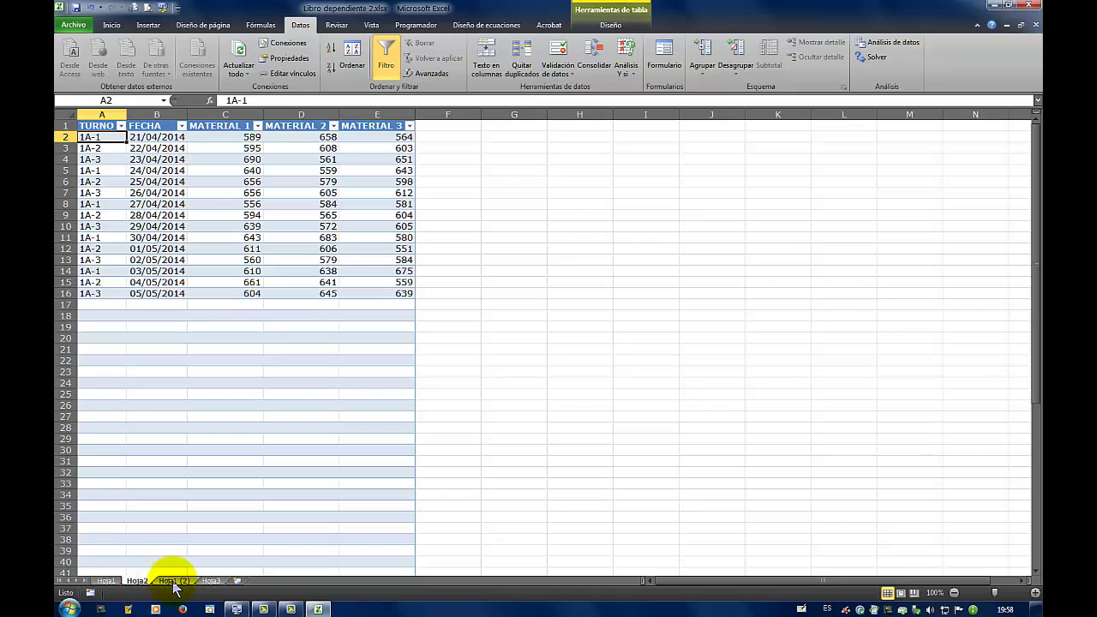
left_click(174, 583)
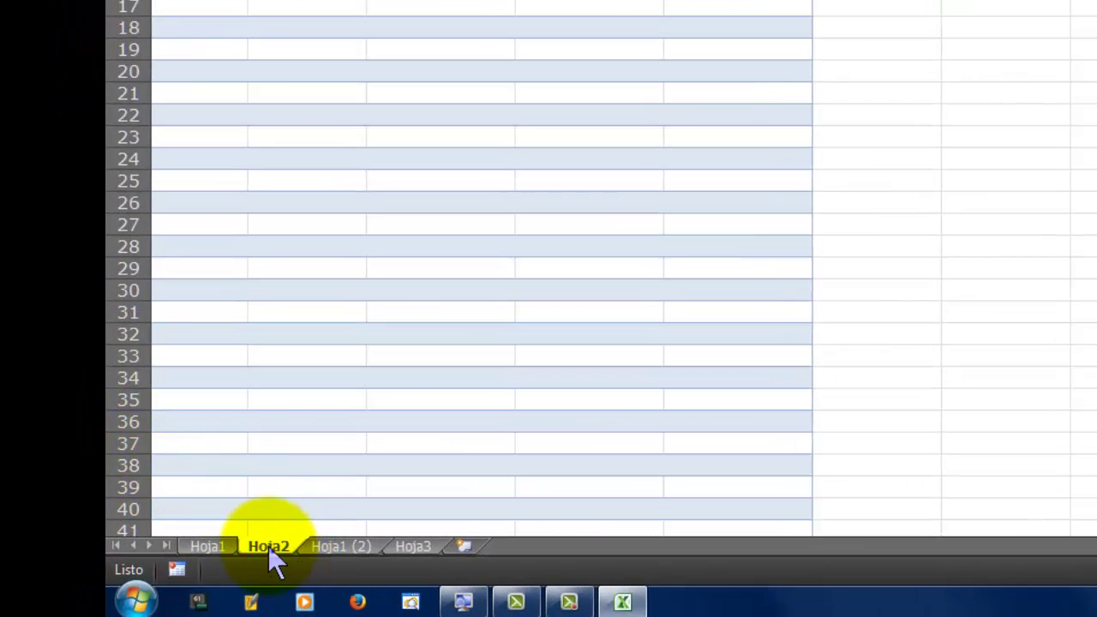
right_click(266, 546)
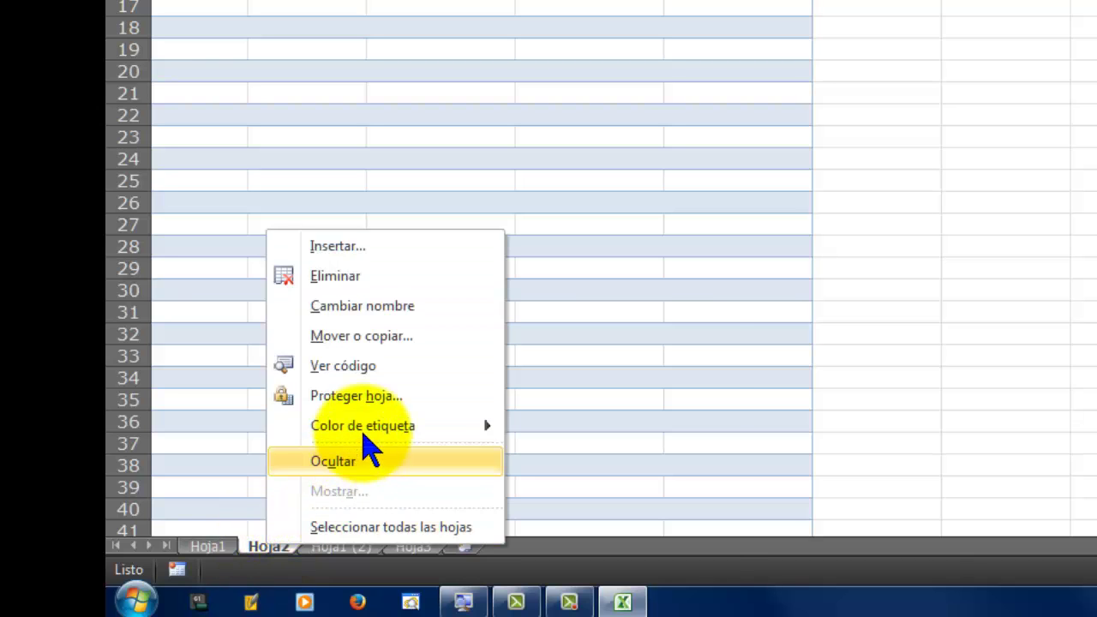
mouse_move(362, 426)
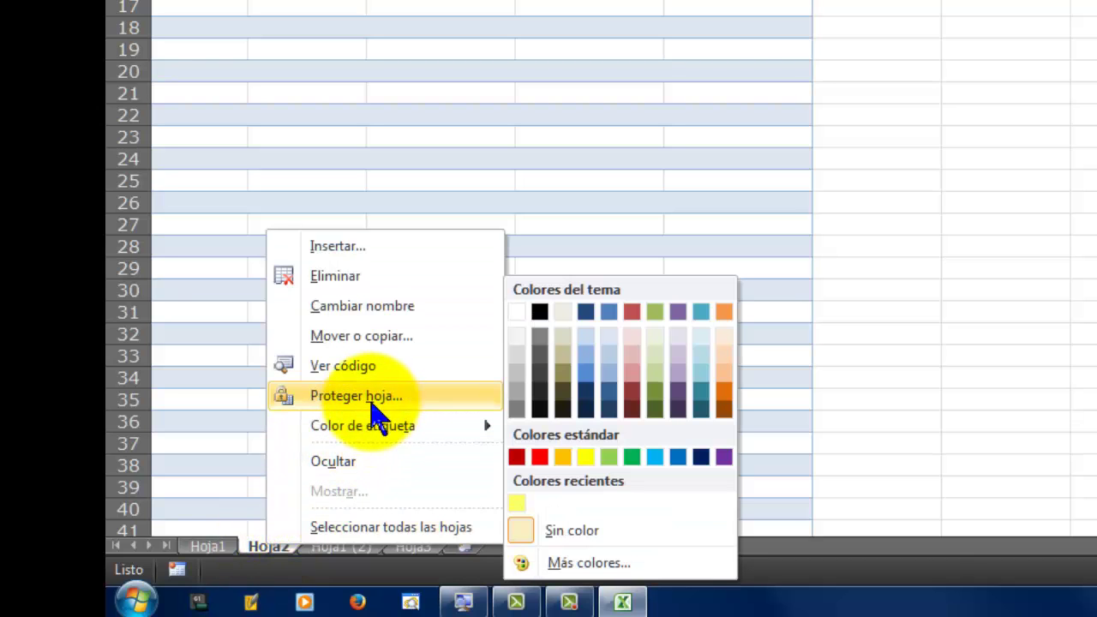
left_click(373, 303)
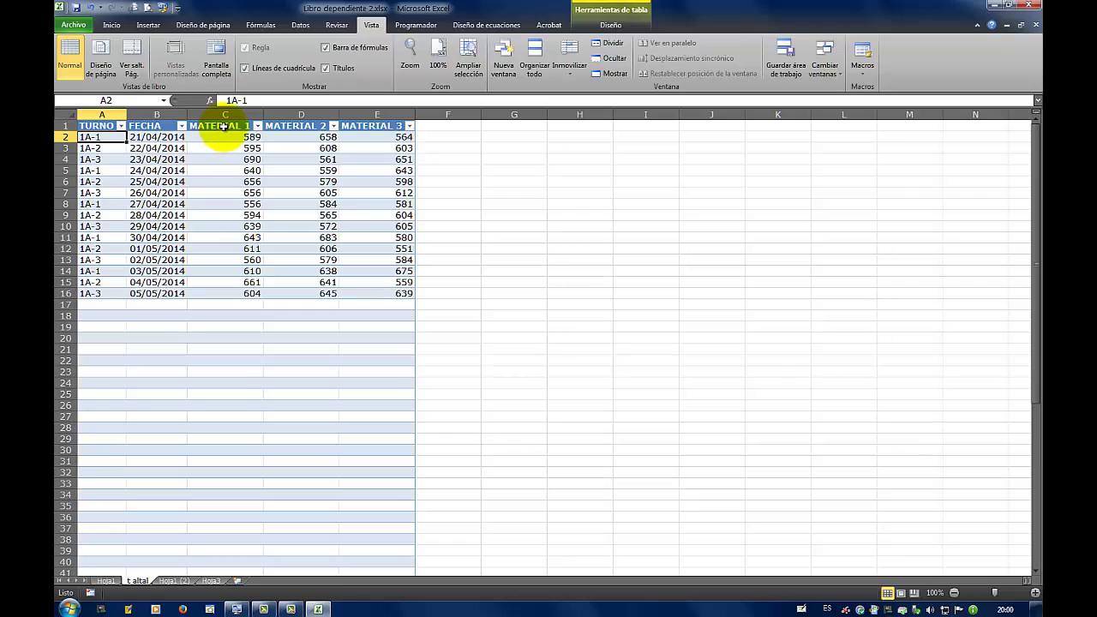
Create names from the top-row headers of C1:E16, then go to the Hoja1 (2) summary sheet.
left_click_drag(223, 126, 357, 296)
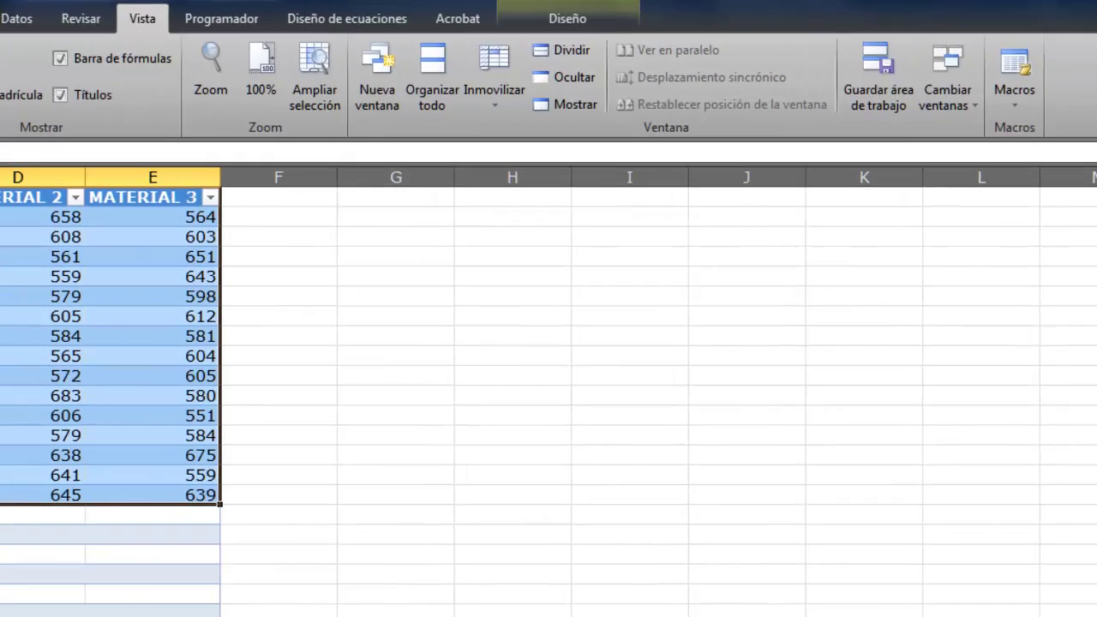
left_click(270, 30)
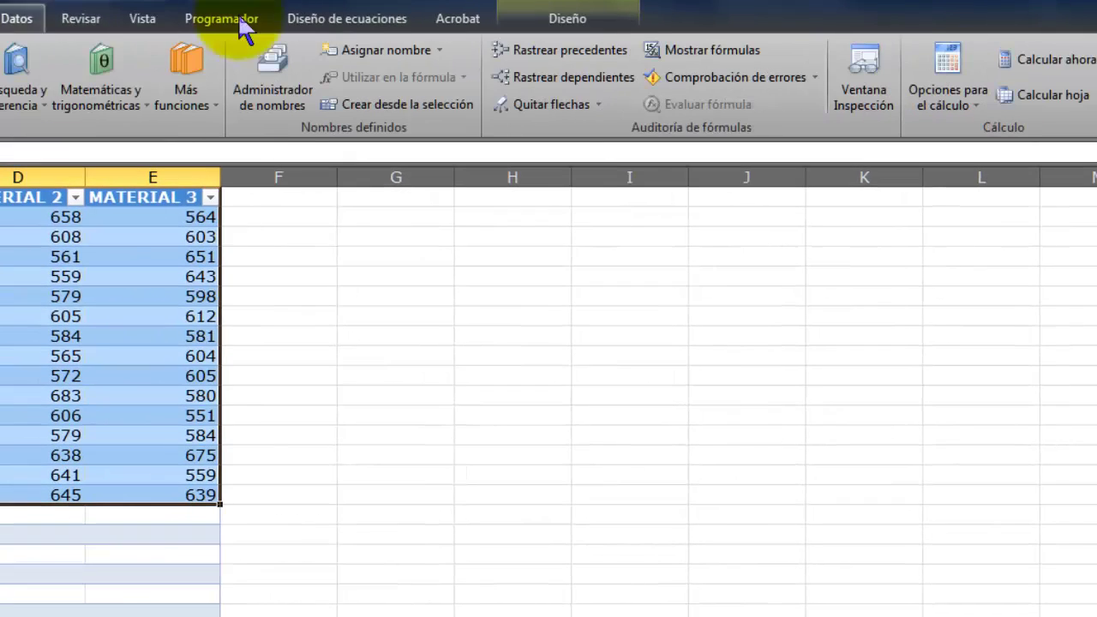
left_click(395, 107)
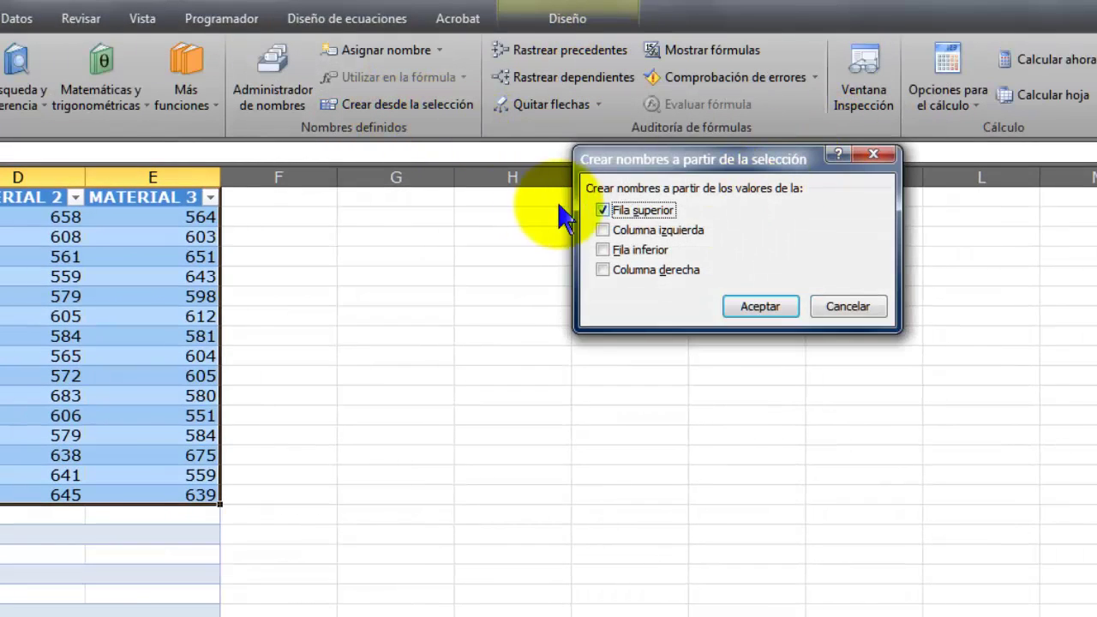
left_click(760, 312)
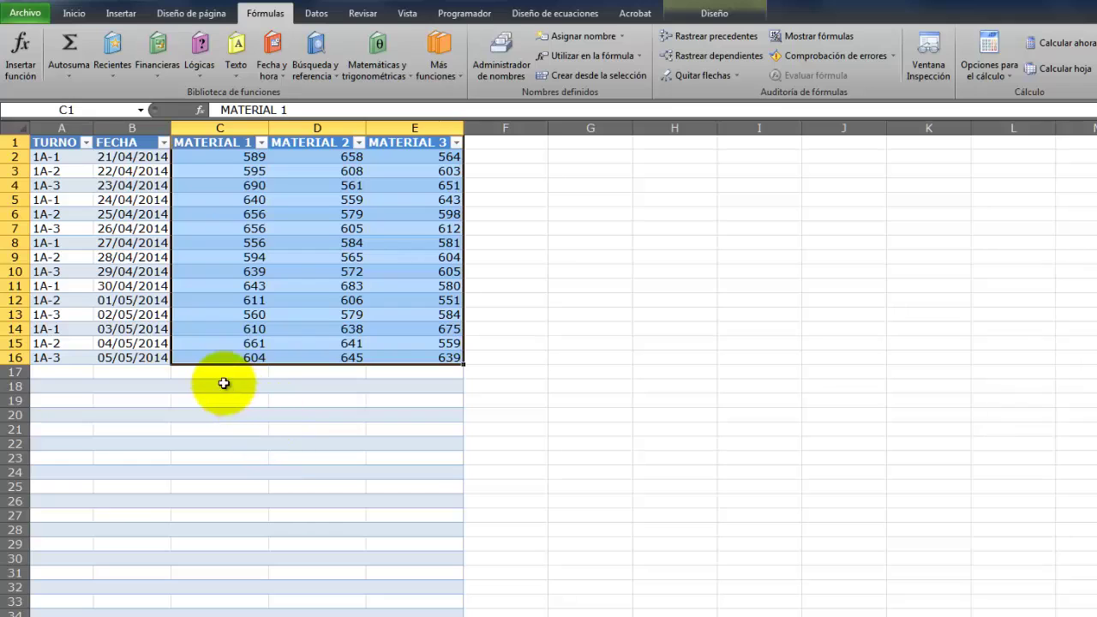
left_click(218, 162)
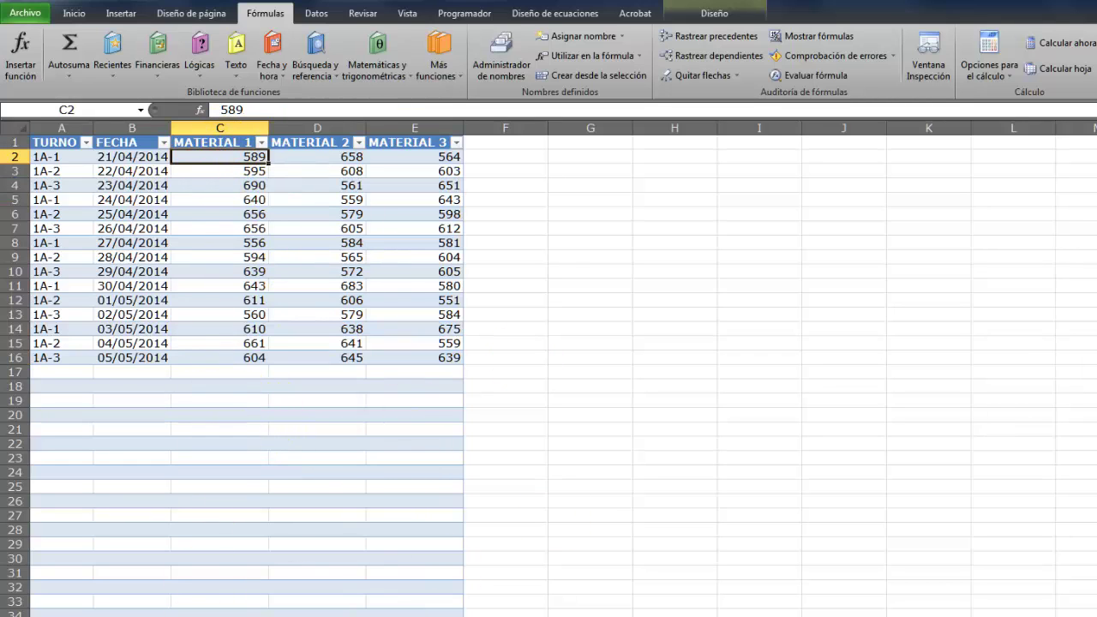
key("ctrl+Page_Down")
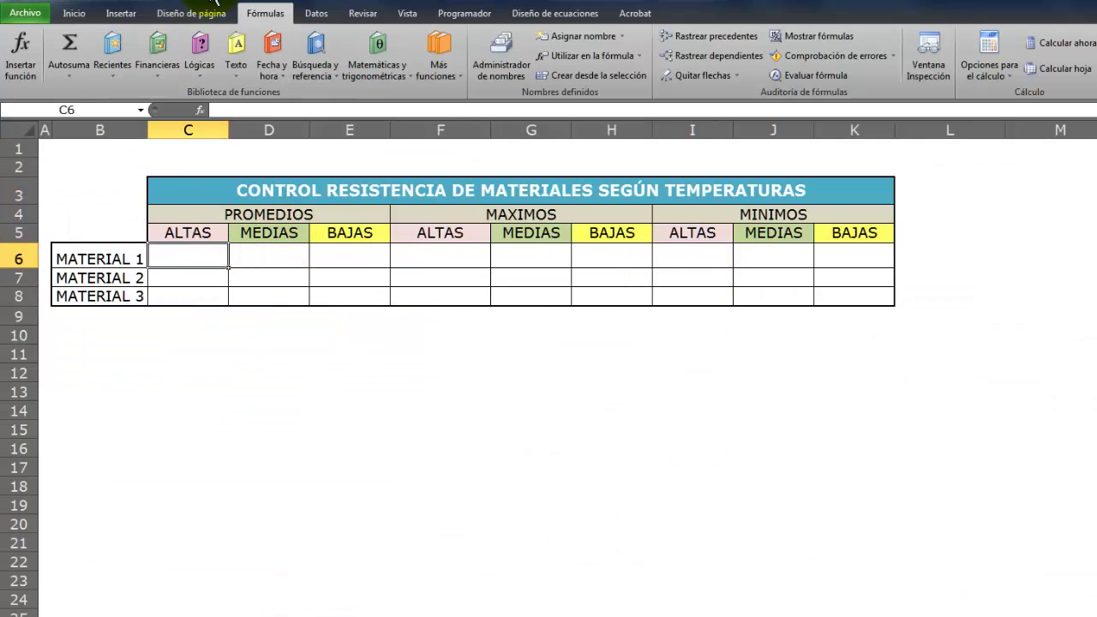
Enter =PROMEDIO(MATERIAL_1) in C6, giving 620,2667.
left_click(28, 53)
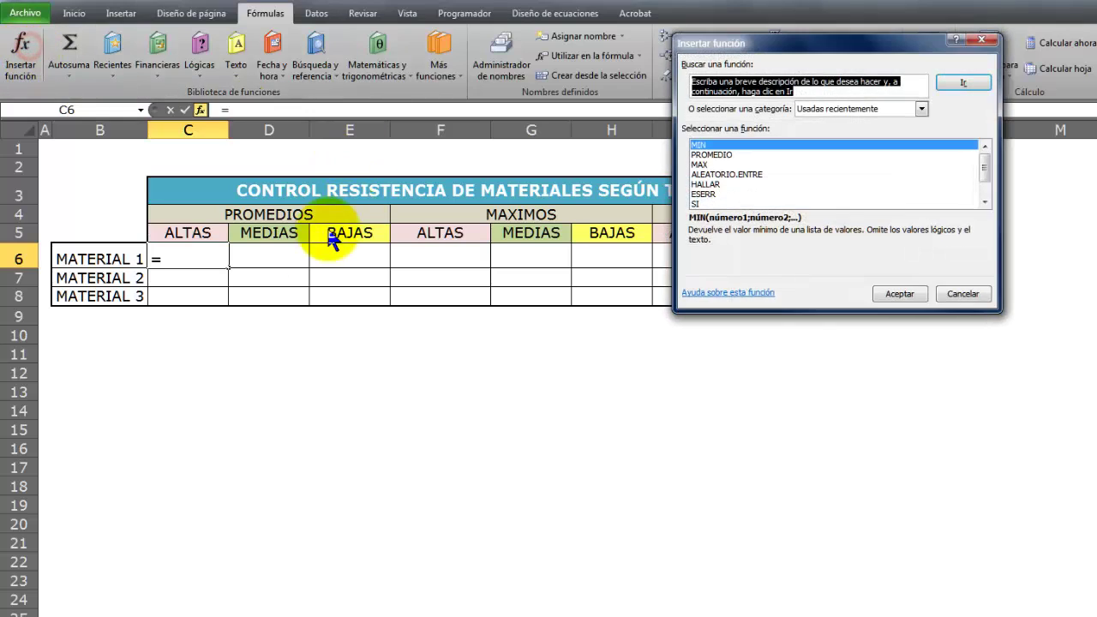
left_click(724, 156)
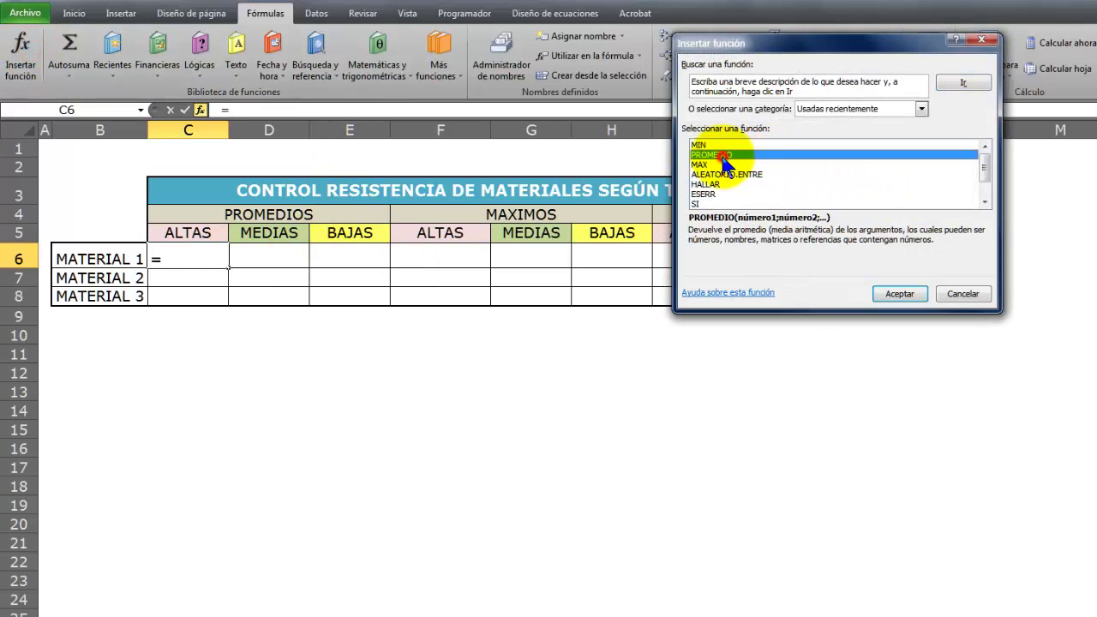
left_click(898, 293)
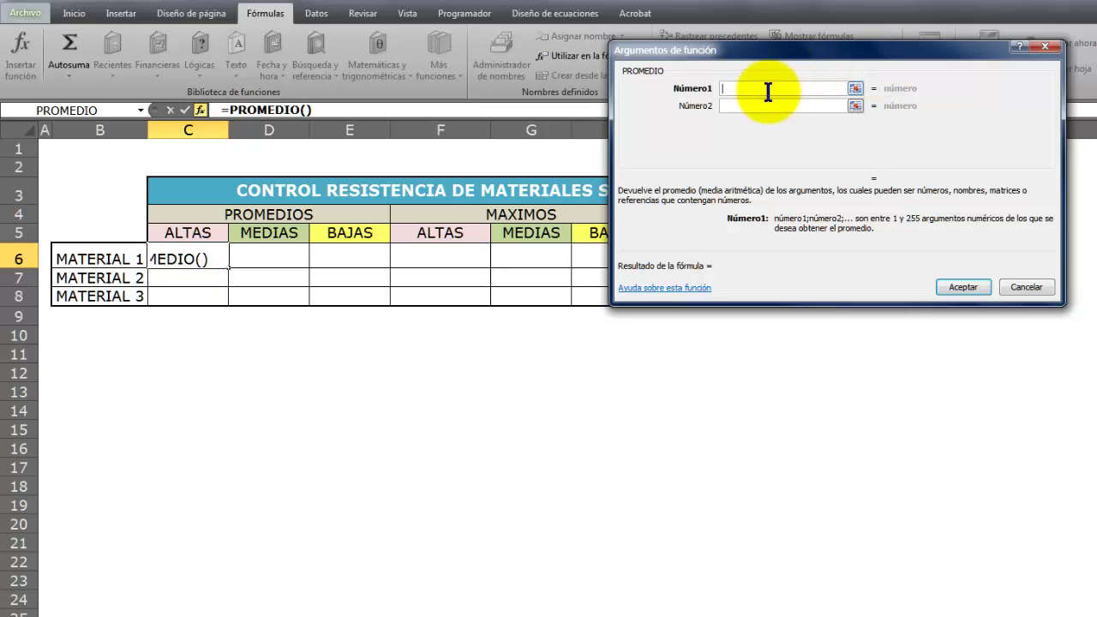
left_click_drag(804, 58, 766, 165)
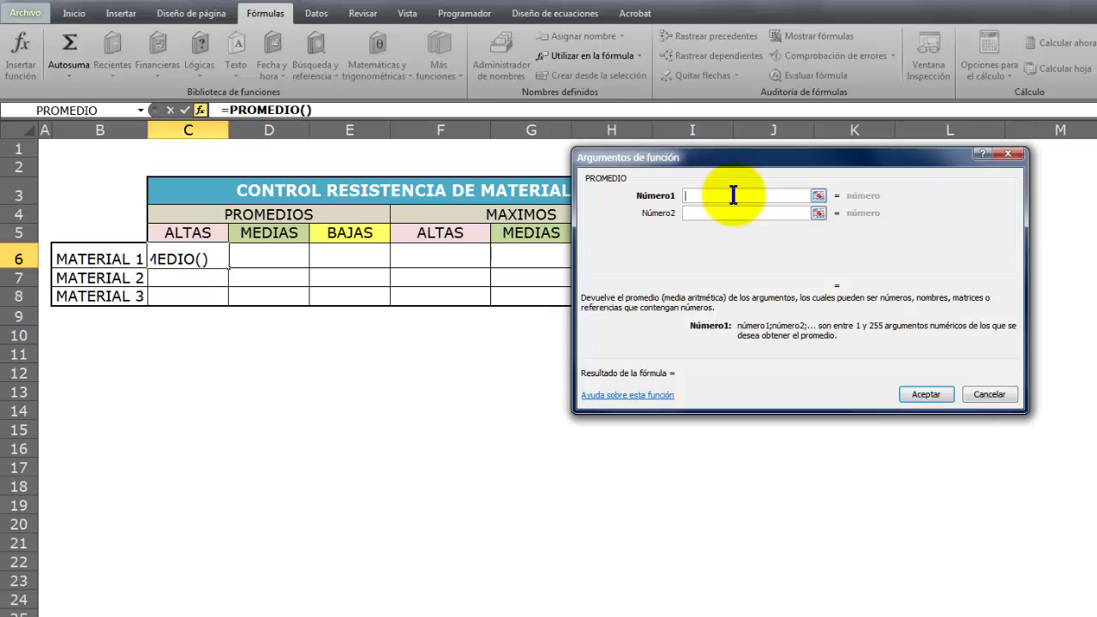
left_click(609, 56)
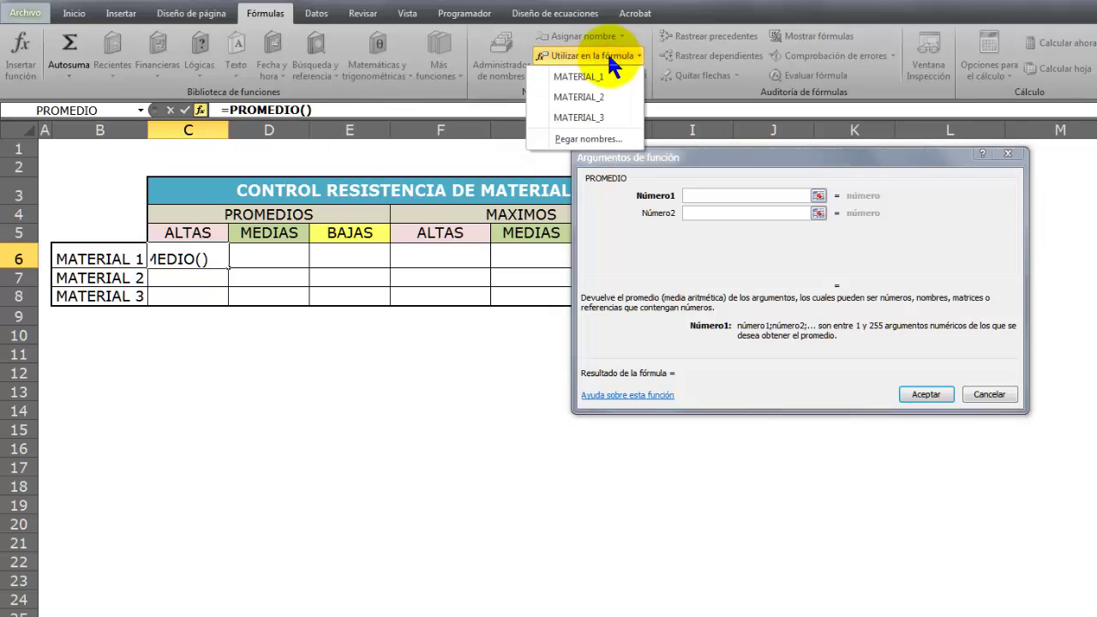
left_click(583, 76)
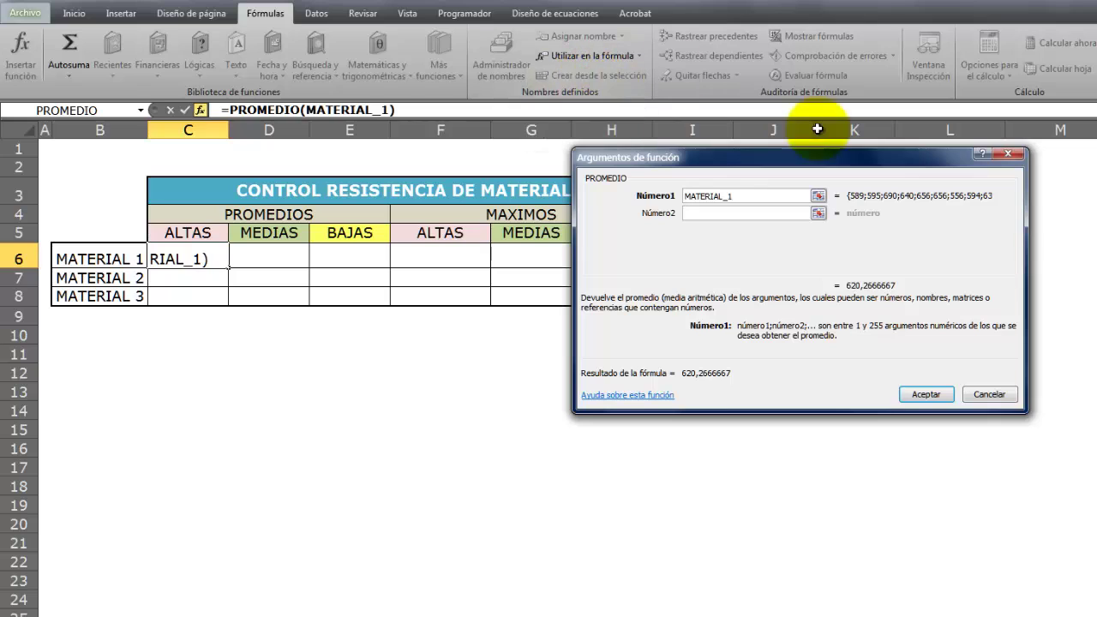
left_click(927, 396)
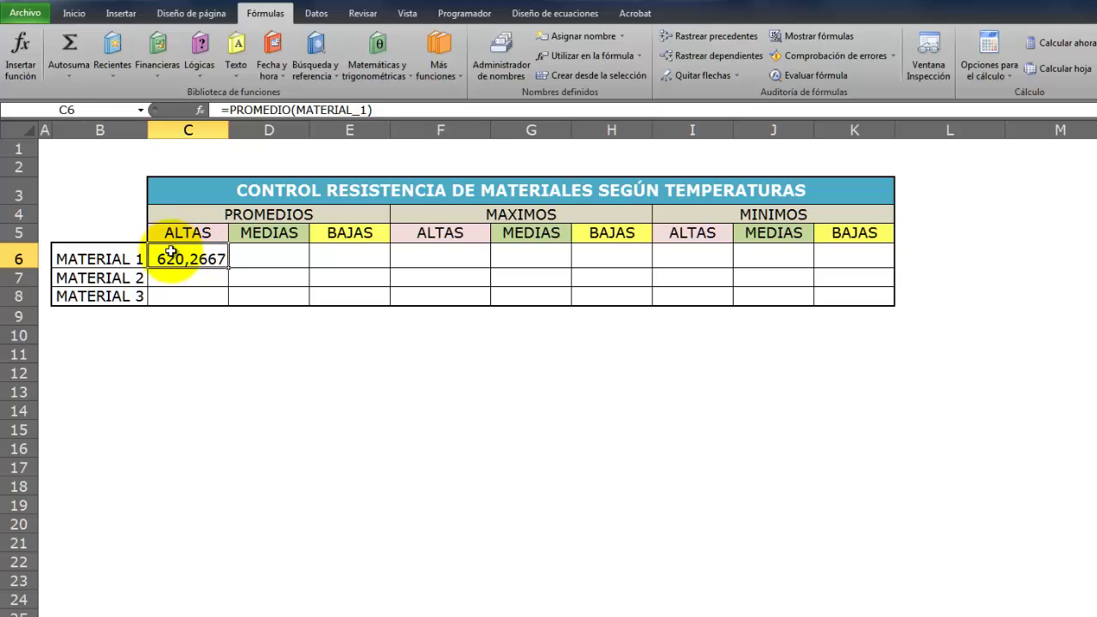
Enter =PROMEDIO(MATERIAL_2) in C7, giving 605,5333.
left_click(182, 279)
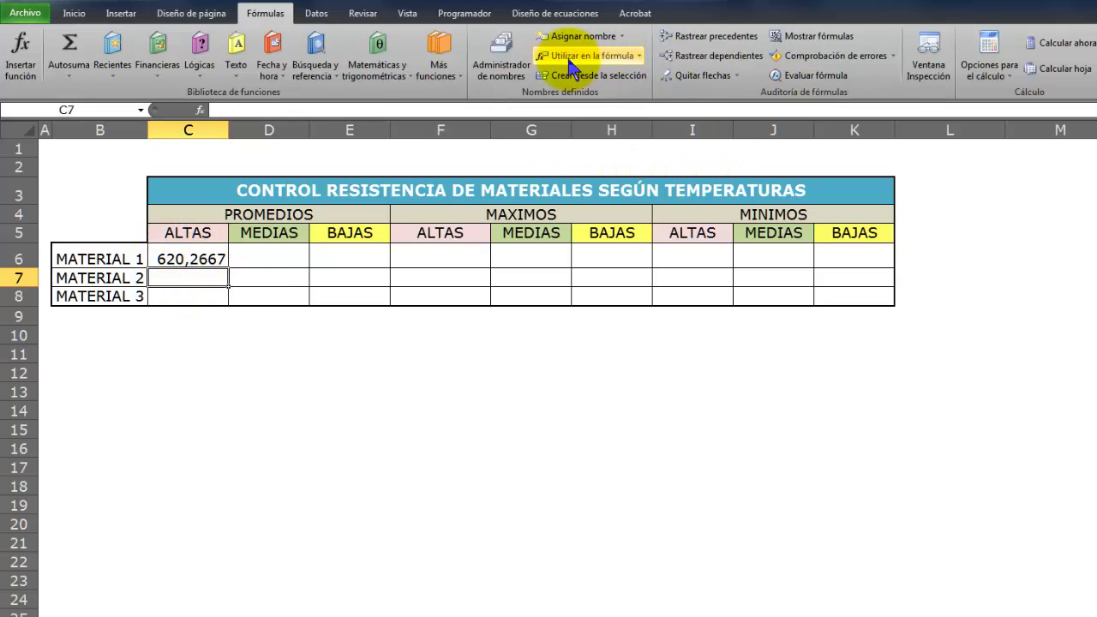
left_click(21, 47)
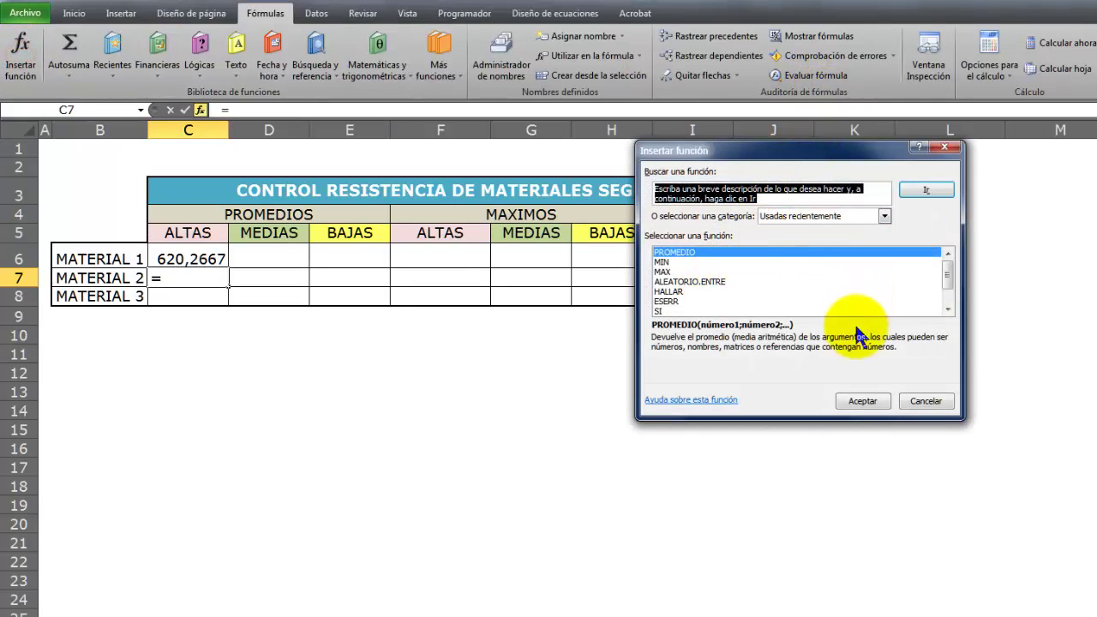
left_click(863, 403)
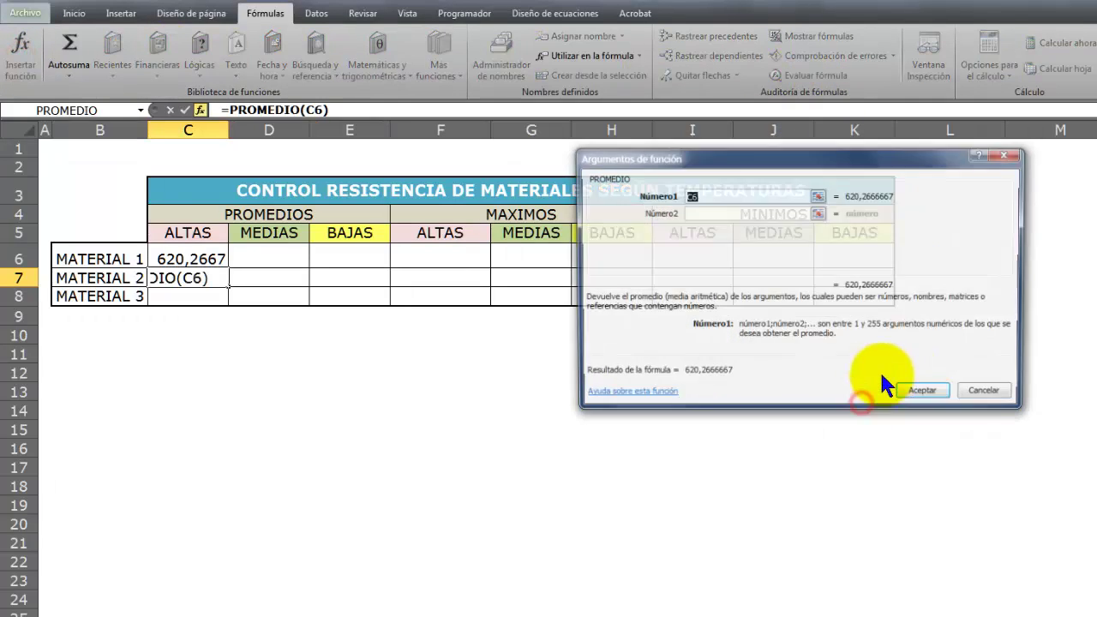
left_click(581, 55)
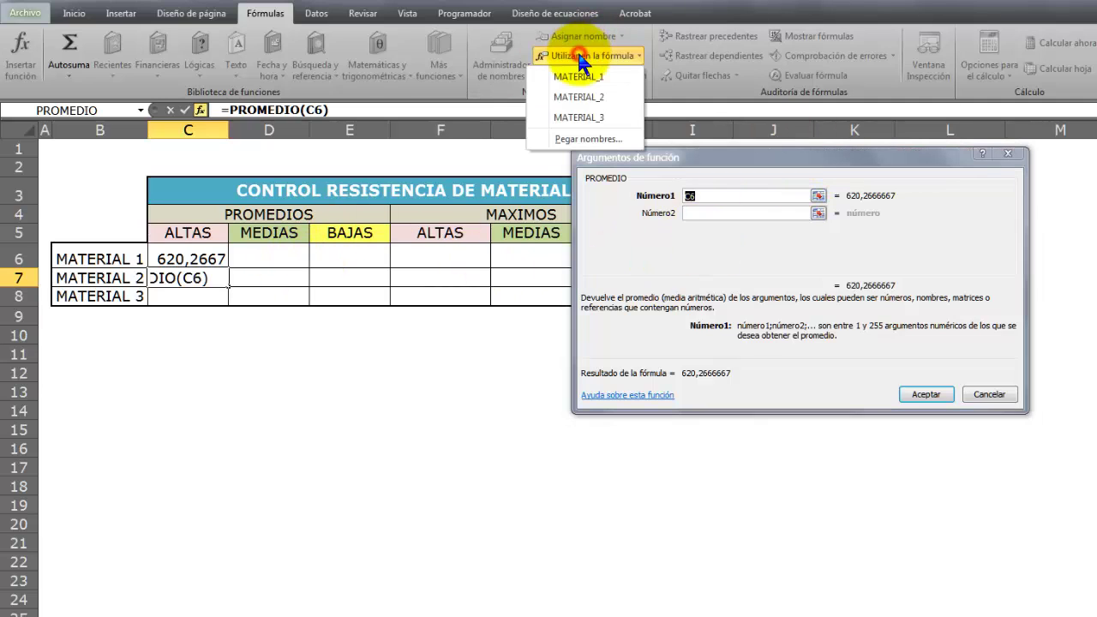
left_click(589, 98)
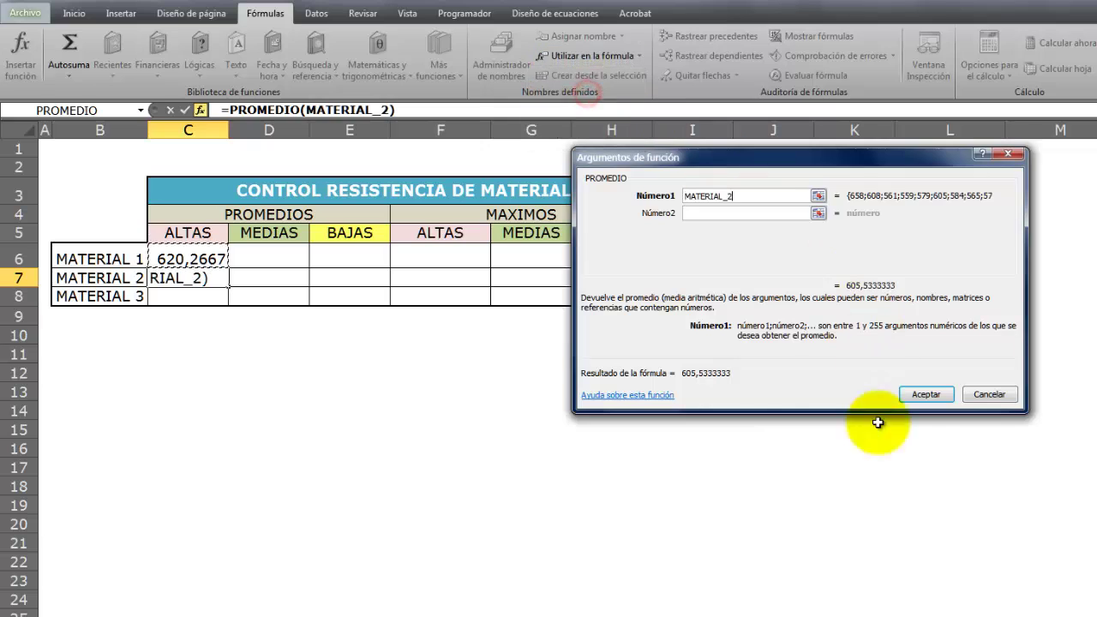
left_click(927, 395)
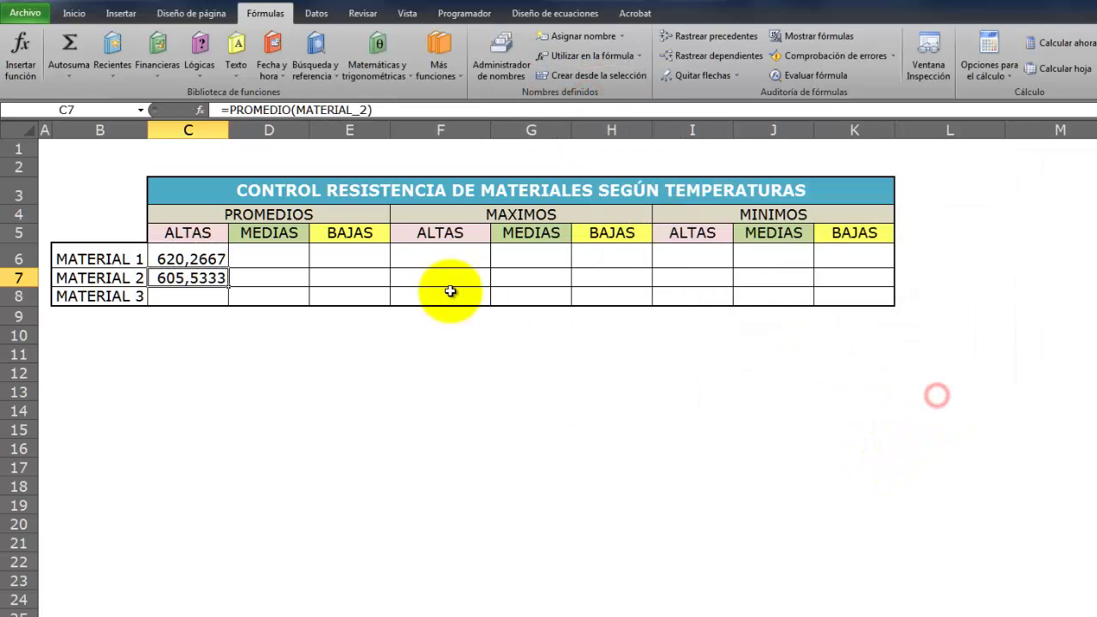
left_click(200, 302)
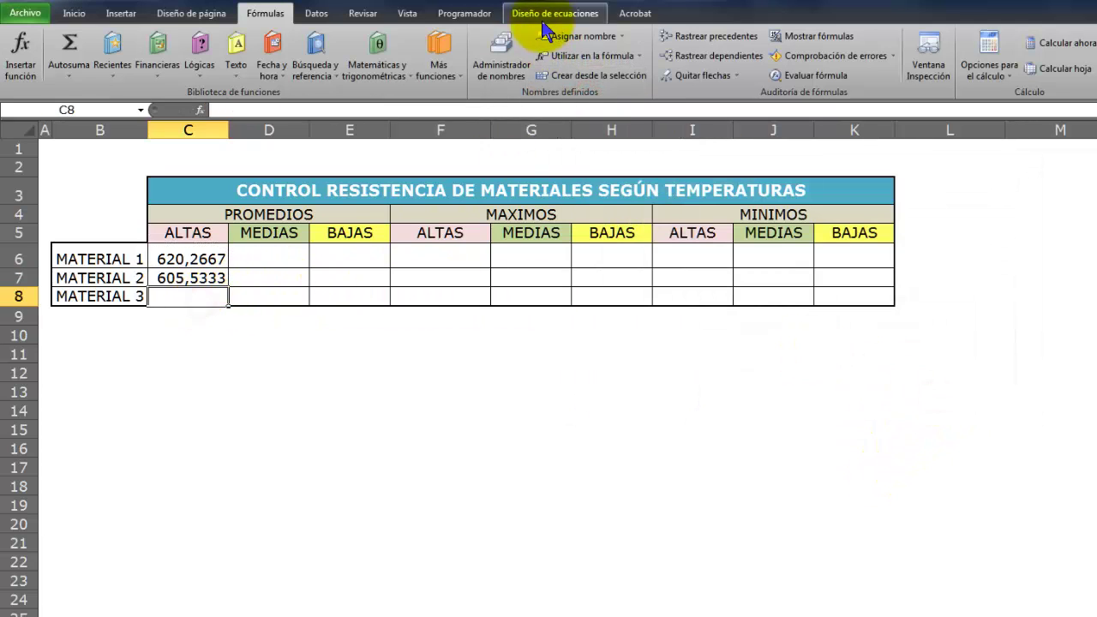
Enter =PROMEDIO(MATERIAL_3) in C8 (603,2667), then glance at the data sheet.
left_click(21, 64)
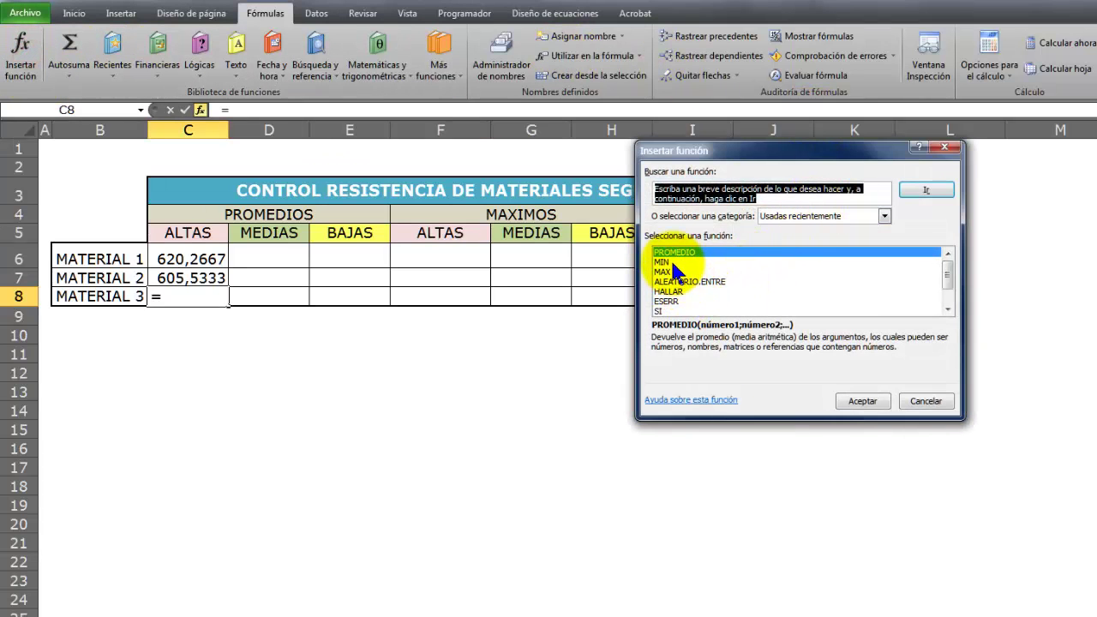
left_click(865, 403)
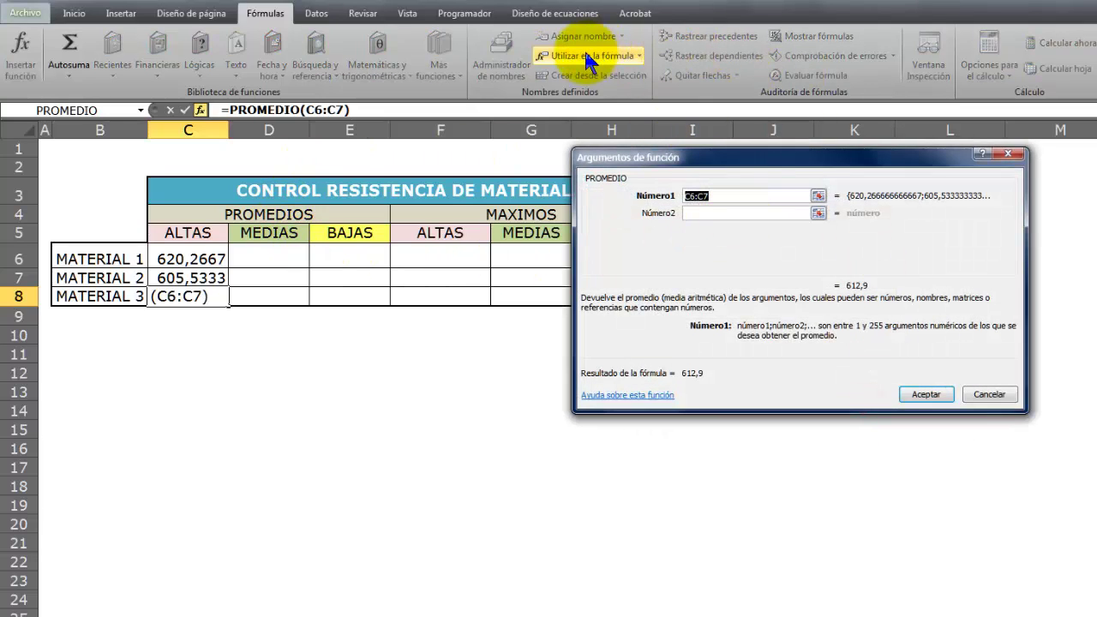
left_click(584, 55)
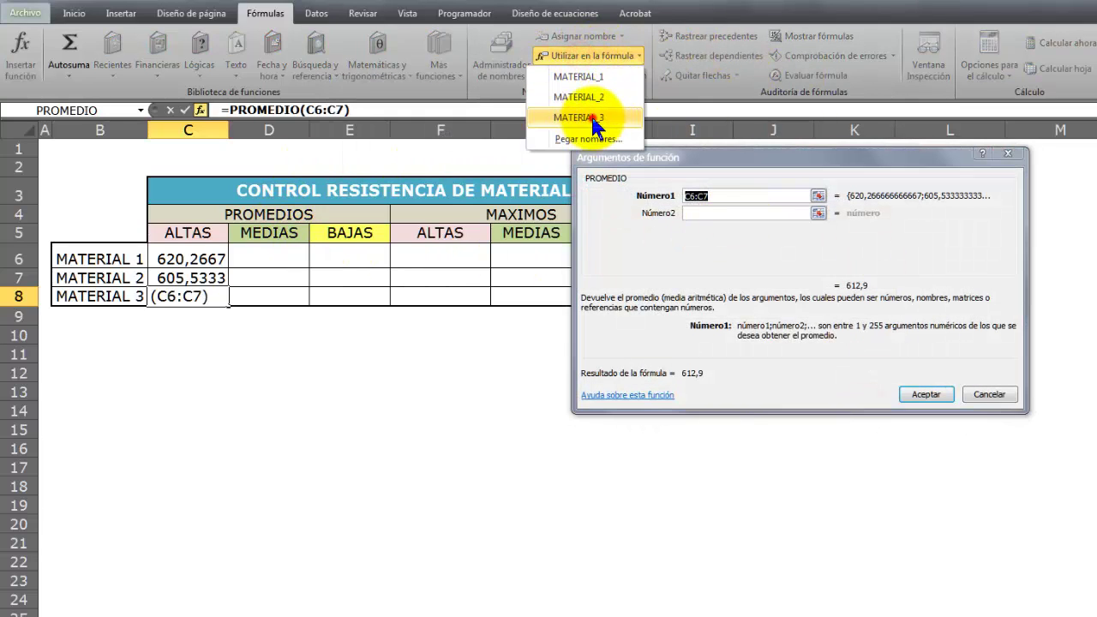
left_click(592, 124)
left_click(927, 396)
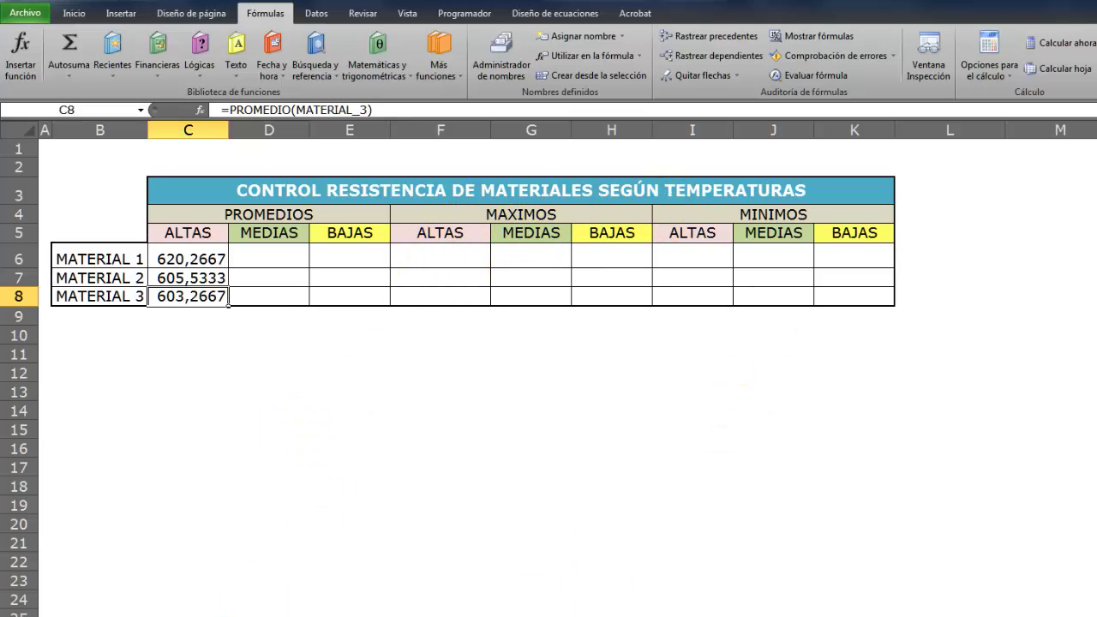
key("ctrl+Page_Up")
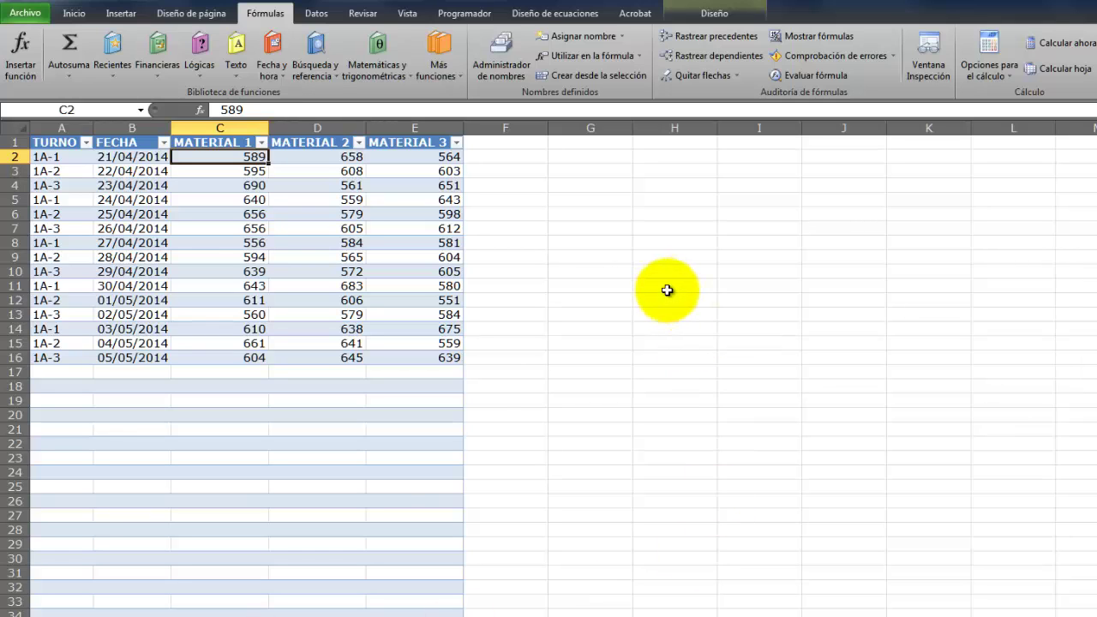
key("ctrl+Page_Down")
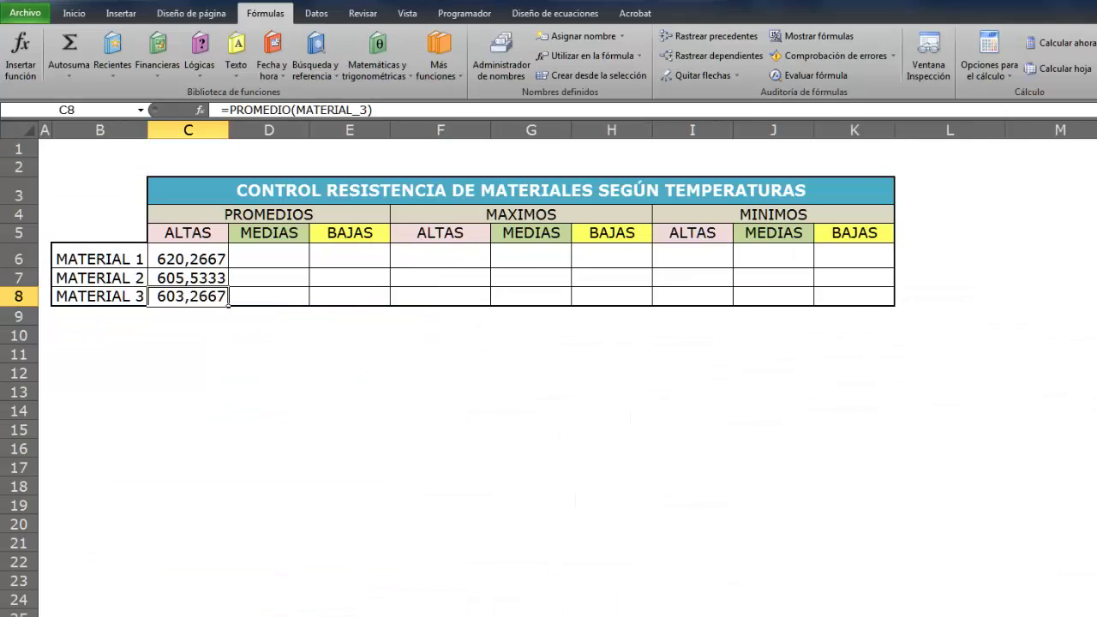
left_click(449, 253)
Enter MAX of t altal C2:C16 in F6, giving 690.
left_click(22, 57)
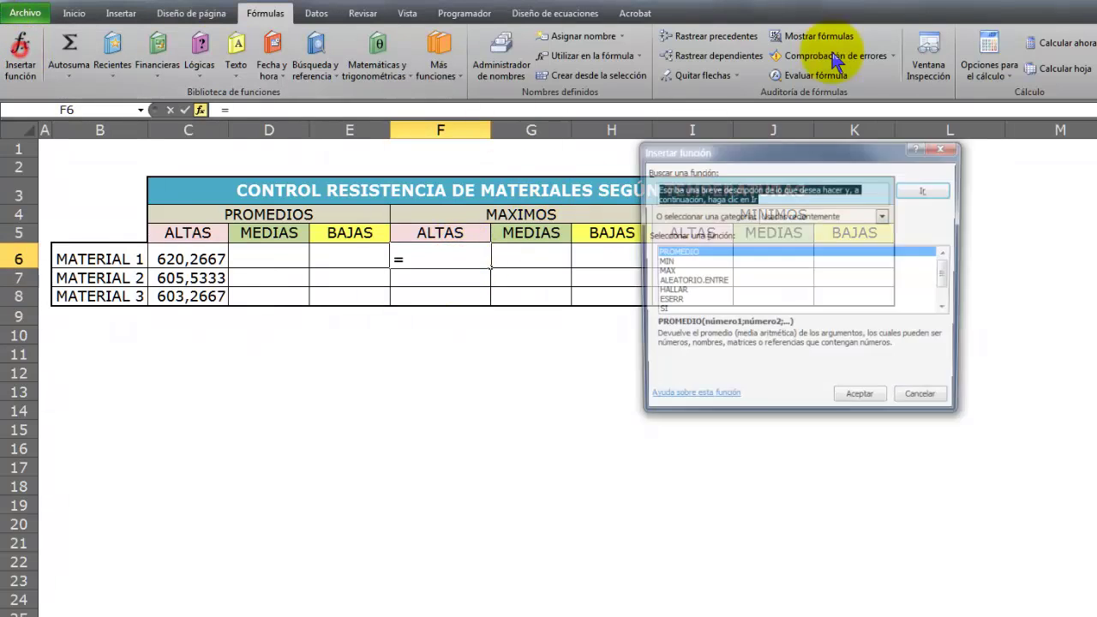
left_click(667, 272)
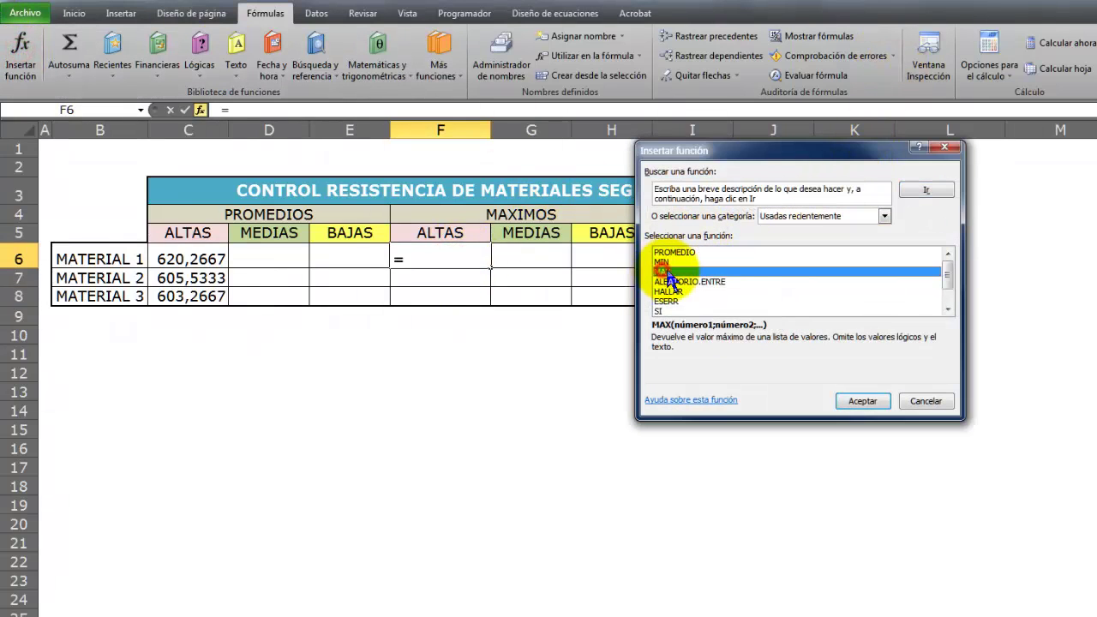
left_click(863, 401)
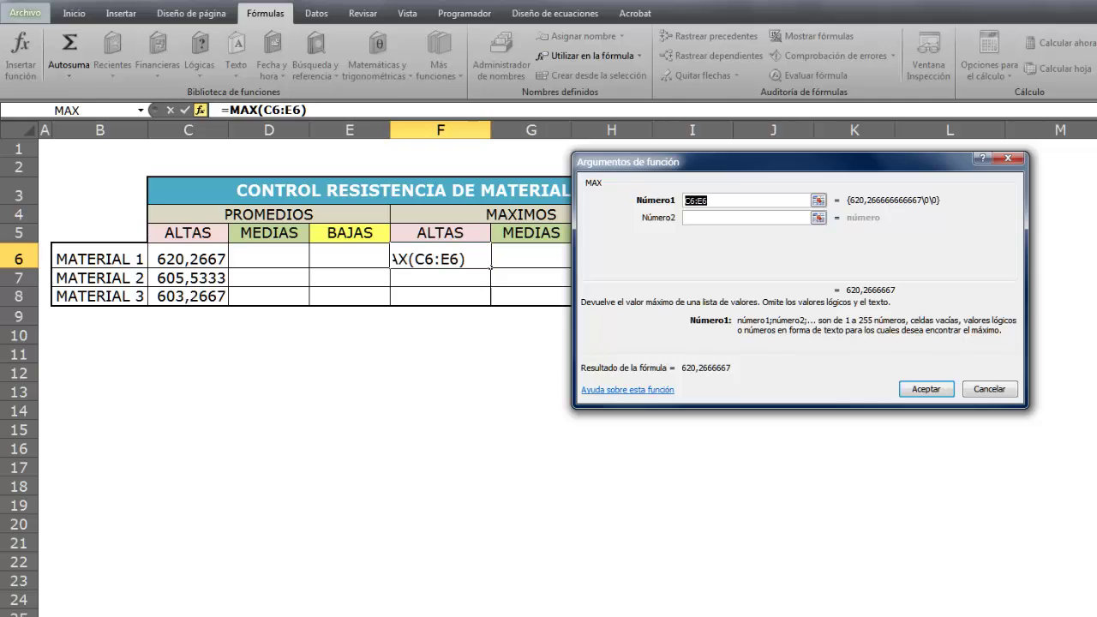
key("ctrl+Page_Up")
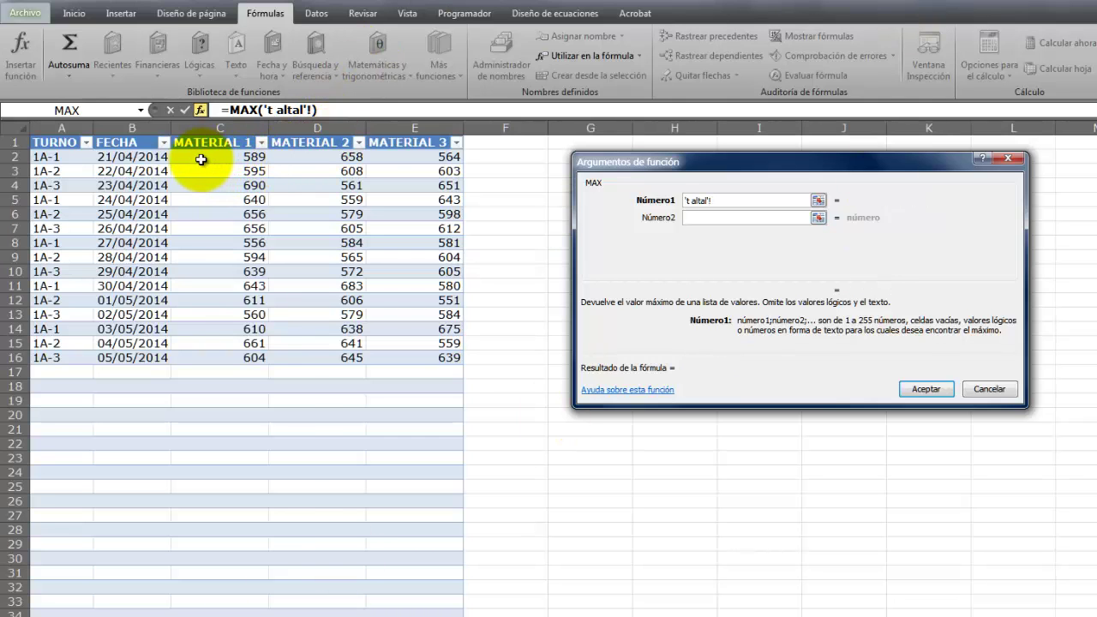
left_click_drag(200, 160, 203, 355)
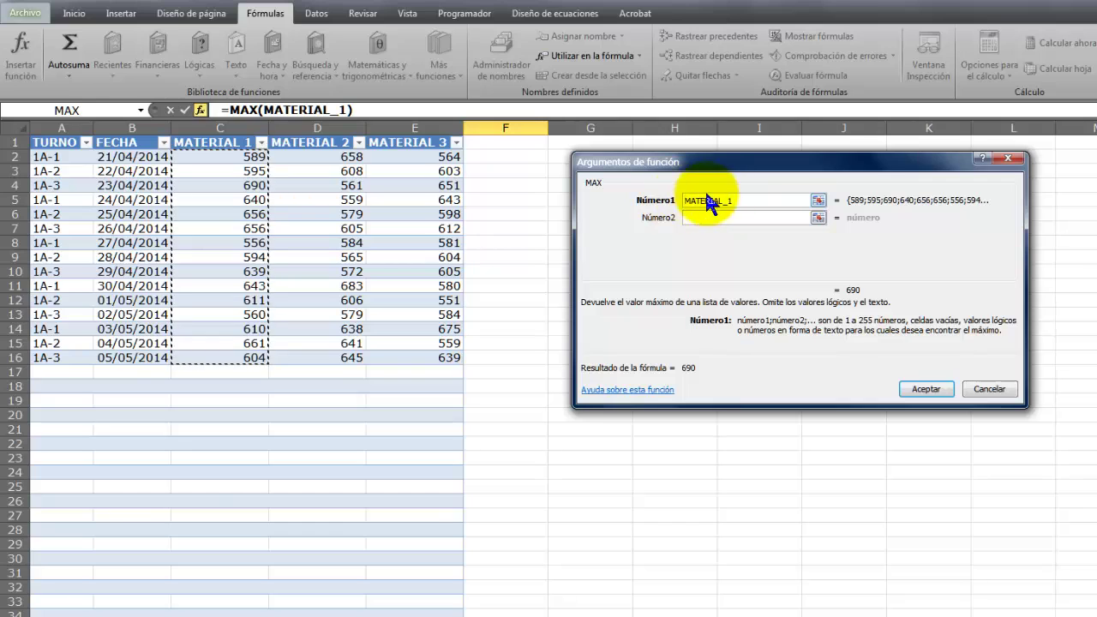
left_click(926, 388)
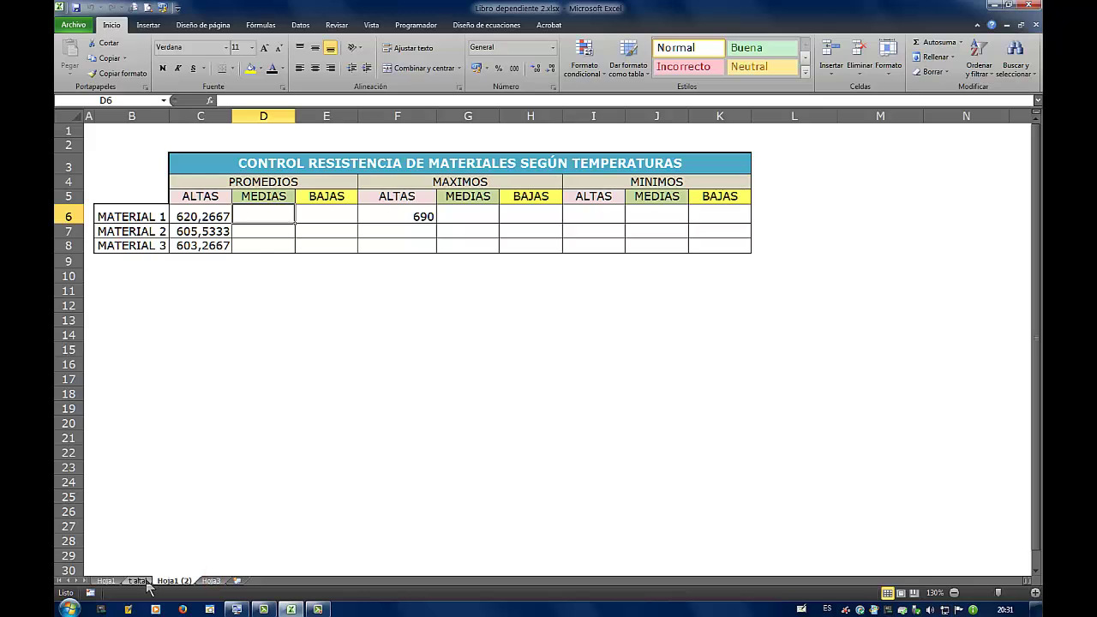
Compare the t altal sheet with the summary sheet and check C6's average formula.
left_click(138, 581)
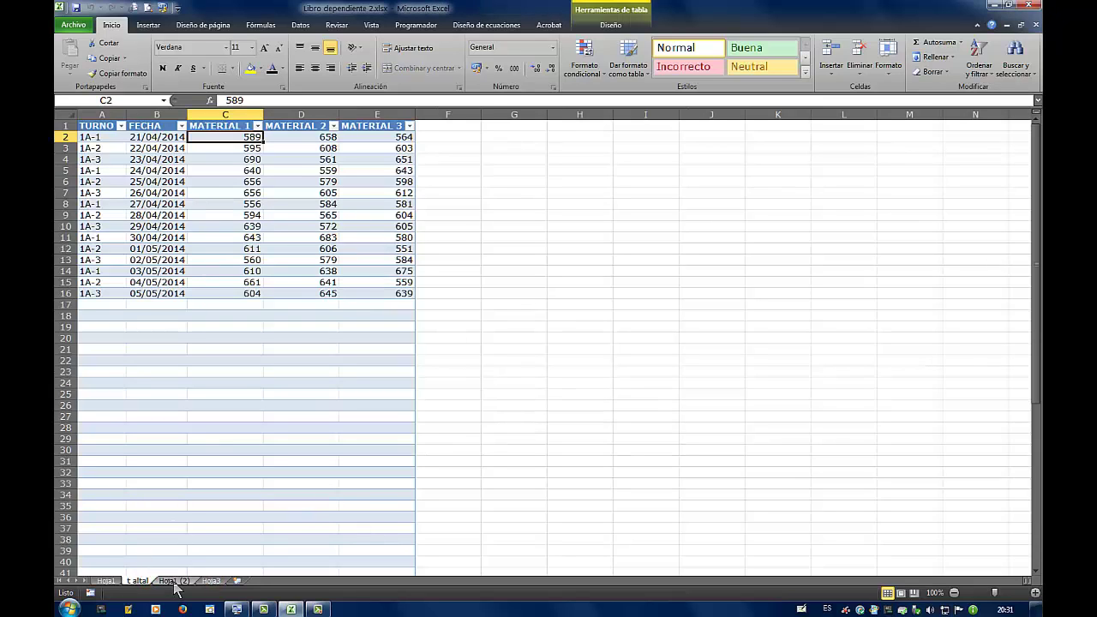
left_click(174, 581)
left_click(202, 220)
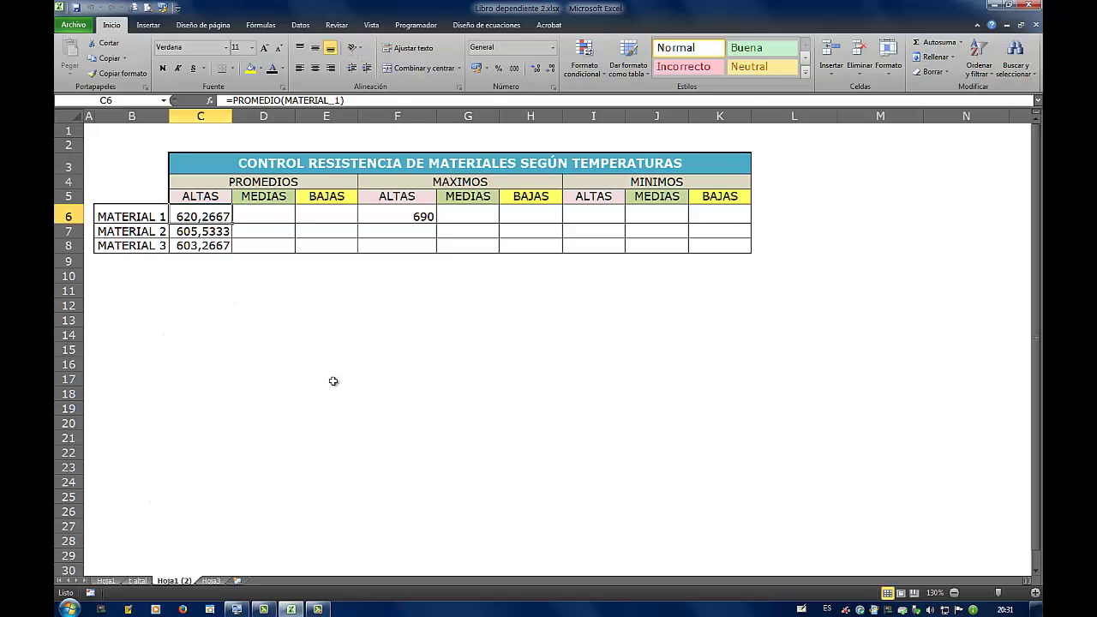
left_click(300, 25)
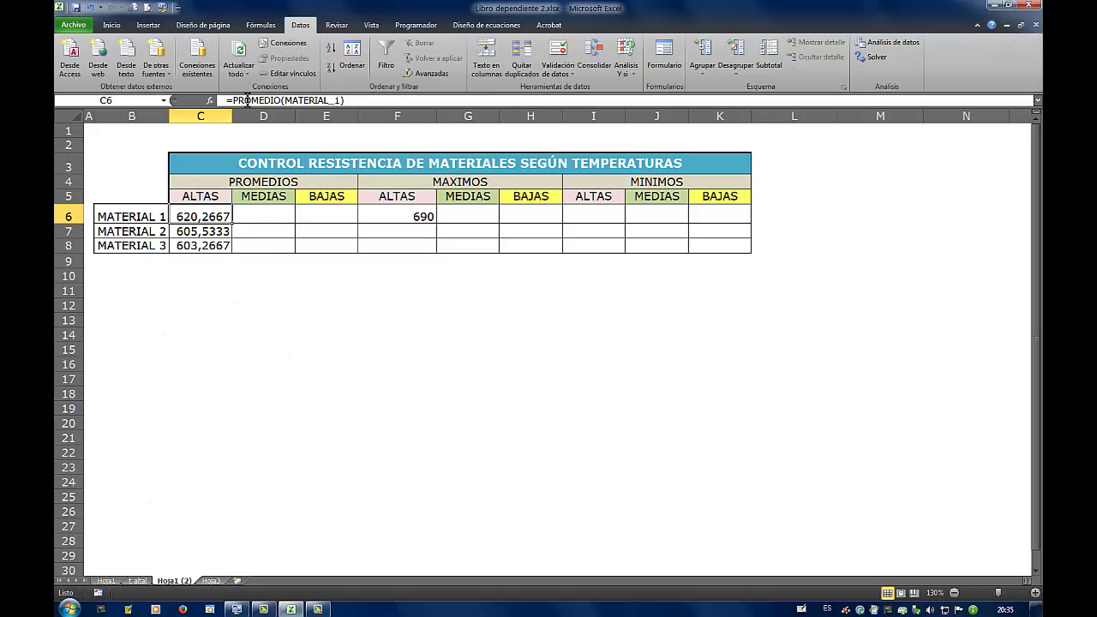
From Existing Connections, open RM TEMPERATURAS.accdb using the Access 2007 file filter.
left_click(197, 67)
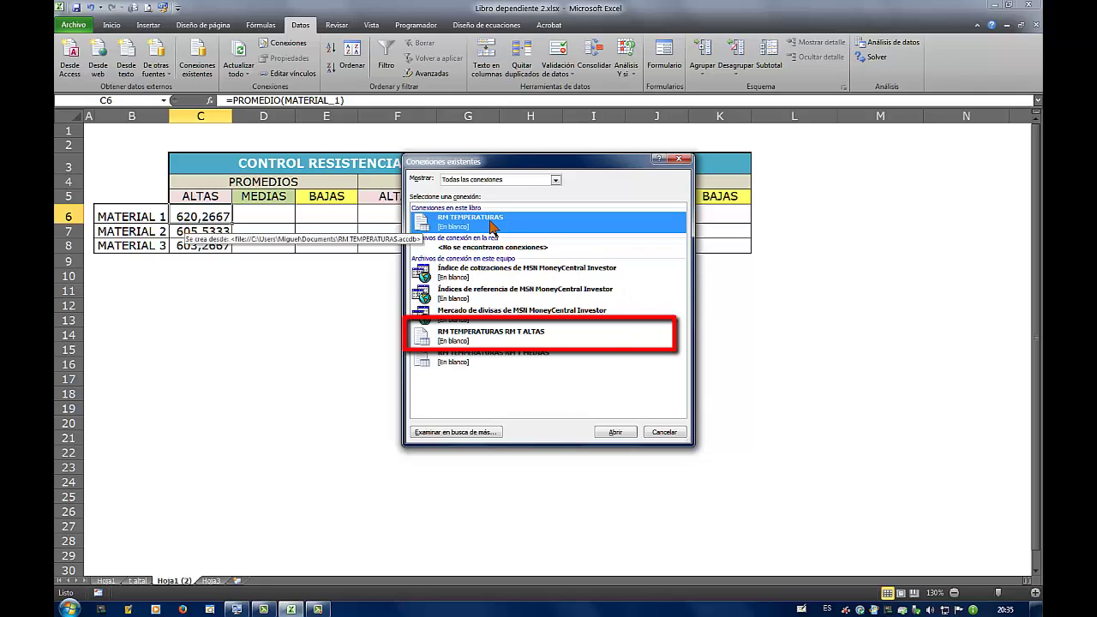
left_click(455, 432)
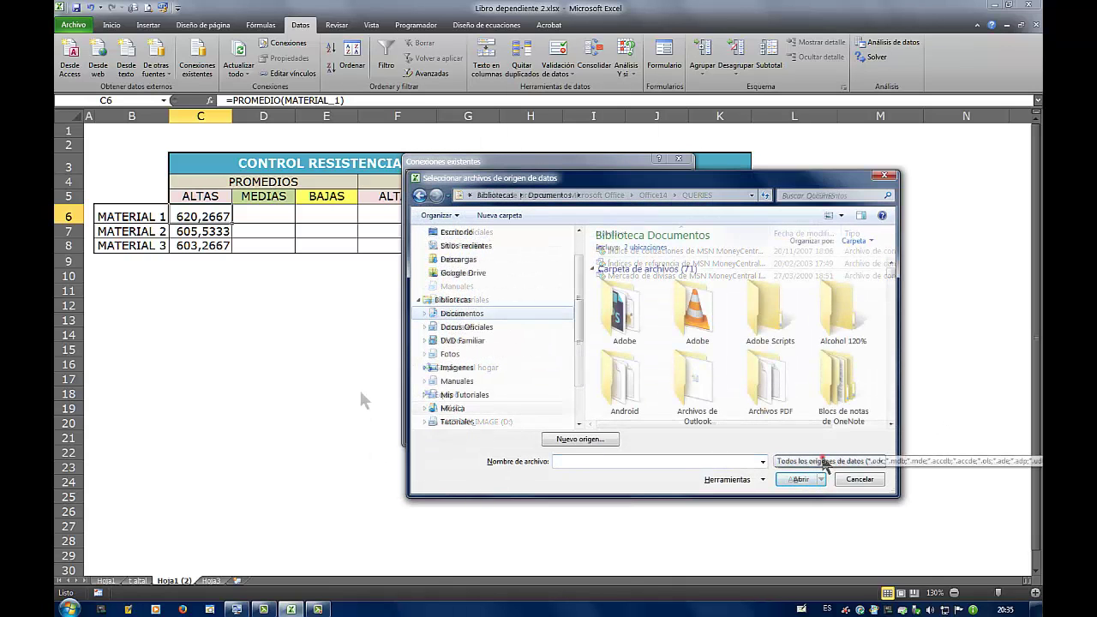
left_click(880, 461)
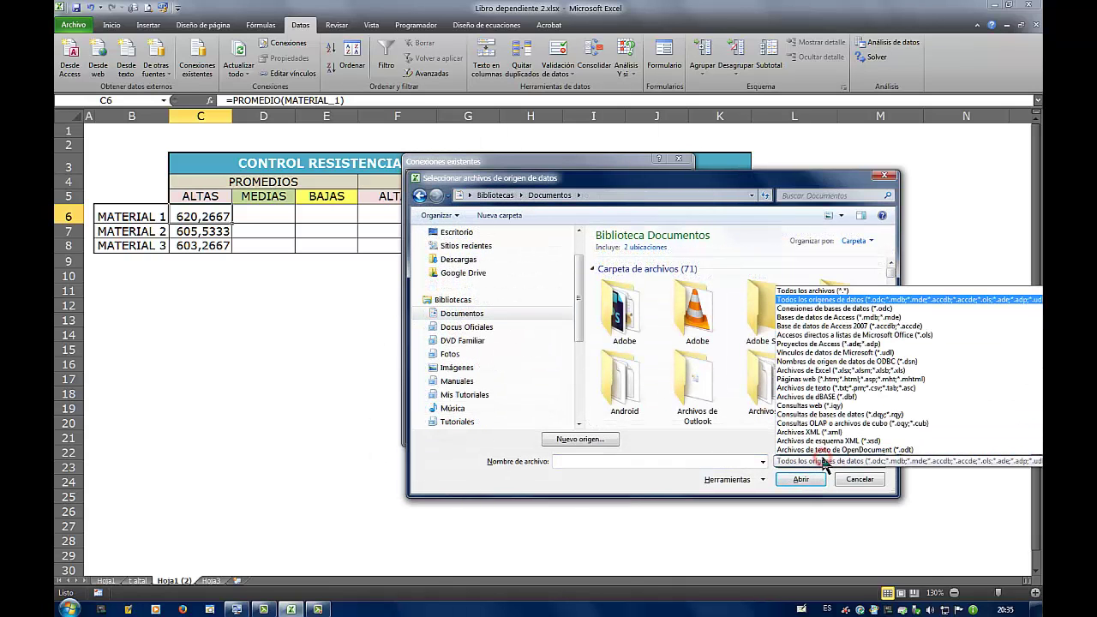
left_click(880, 326)
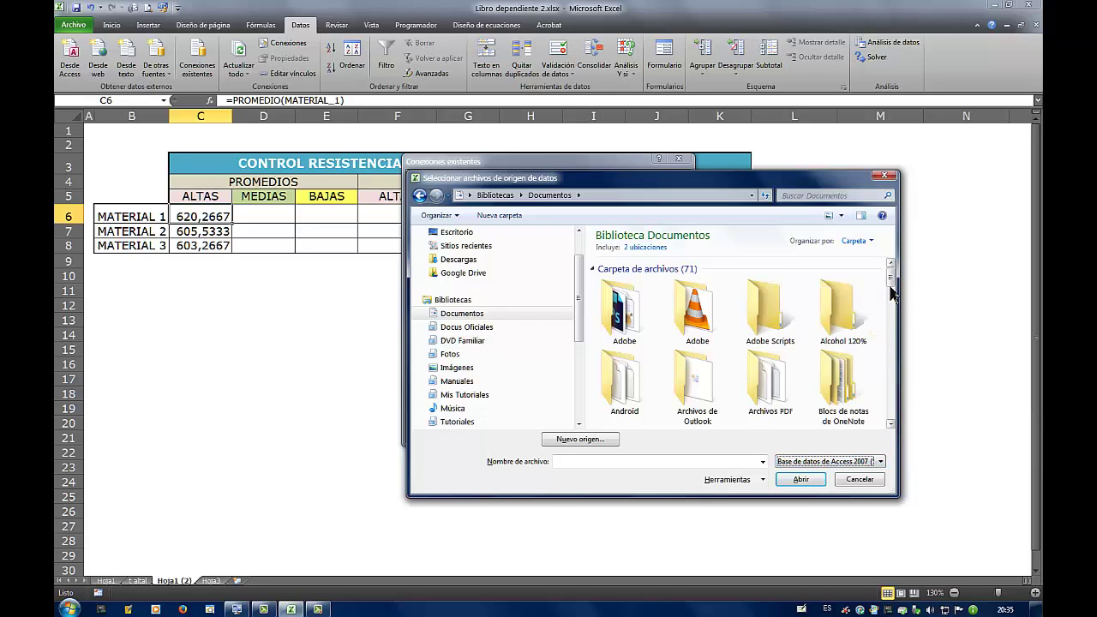
left_click_drag(891, 281, 891, 408)
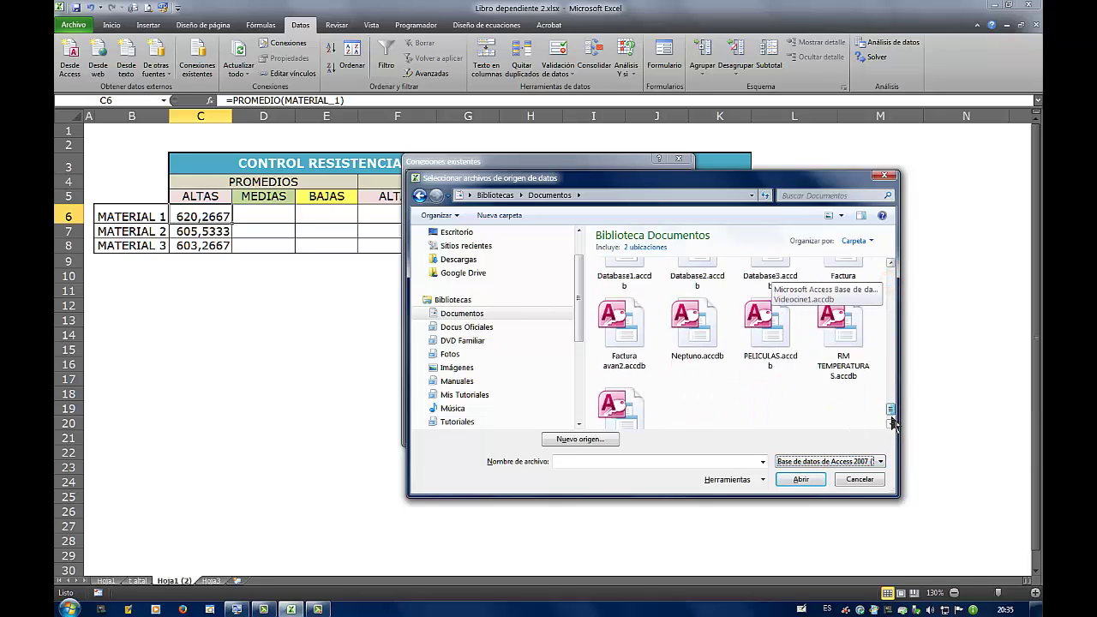
left_click(840, 359)
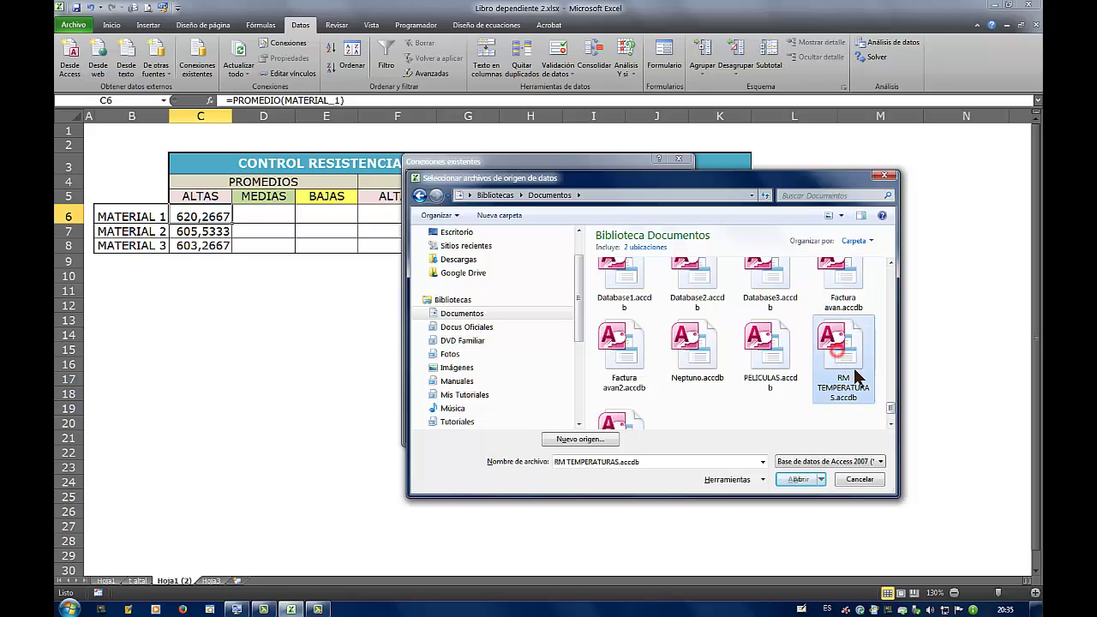
left_click(801, 480)
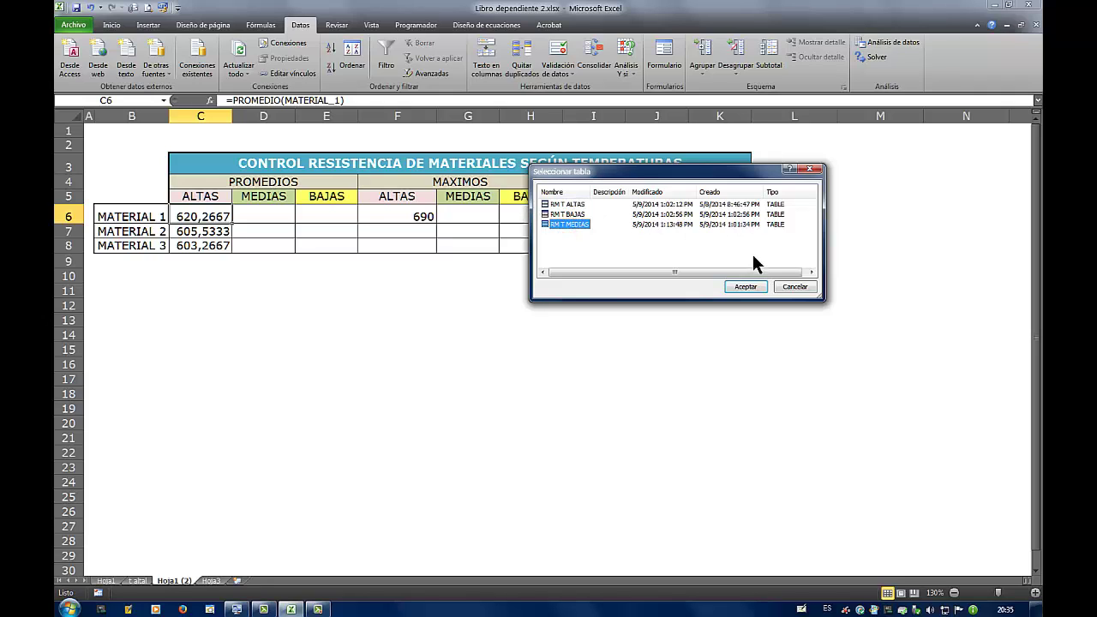
Import the RM T MEDIAS table onto the new sheet Hoja5.
left_click(747, 290)
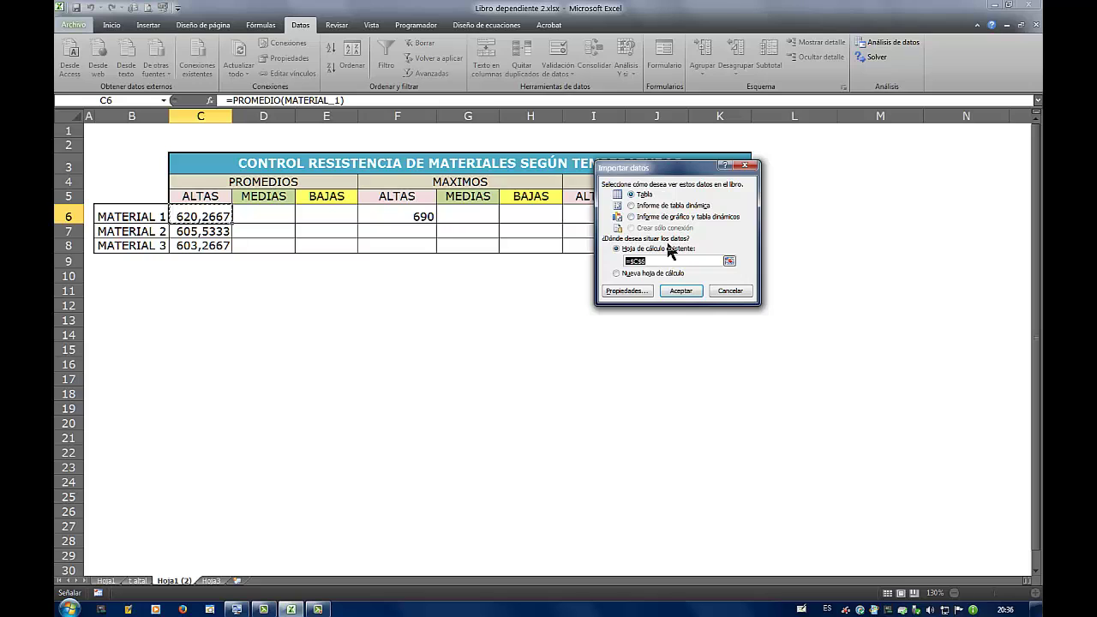
left_click(616, 274)
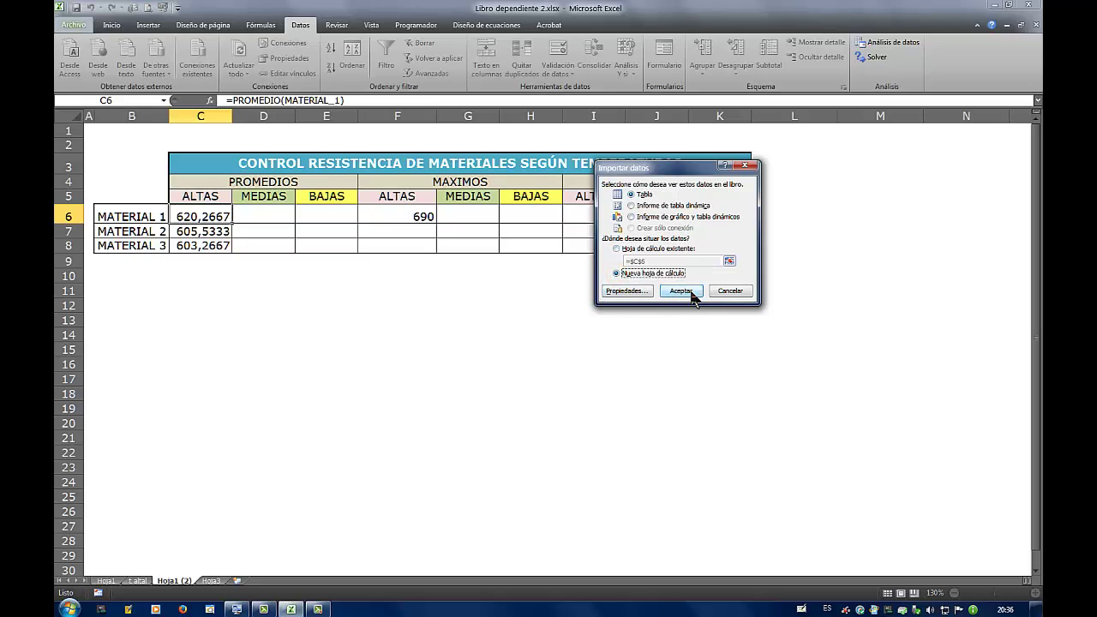
left_click(681, 291)
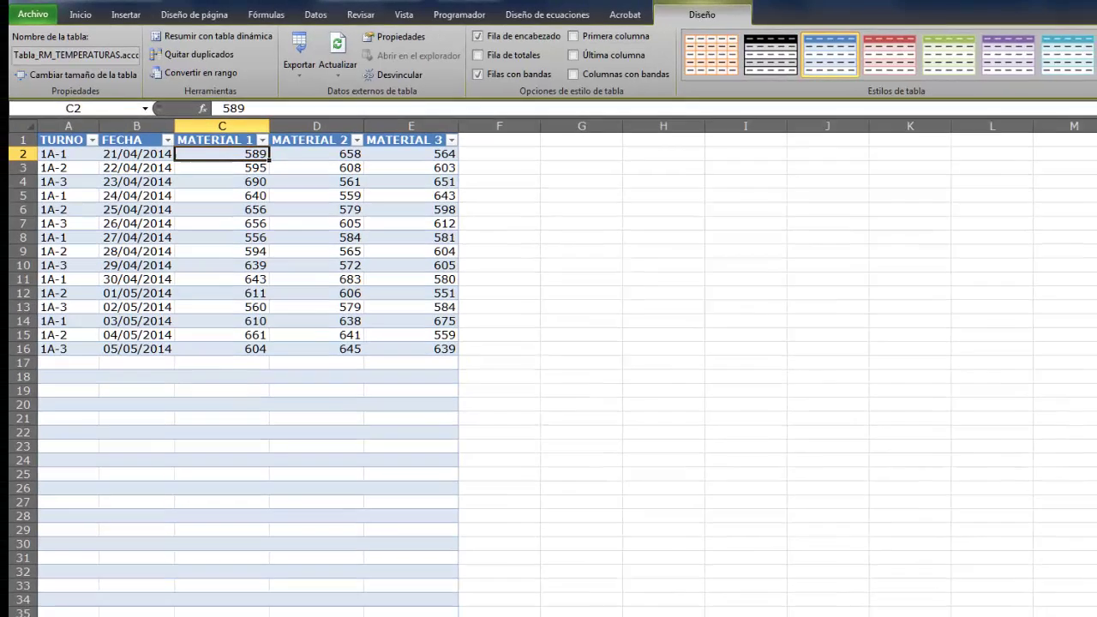
Rename the new imported data sheet to 'T medias'.
left_click(168, 581)
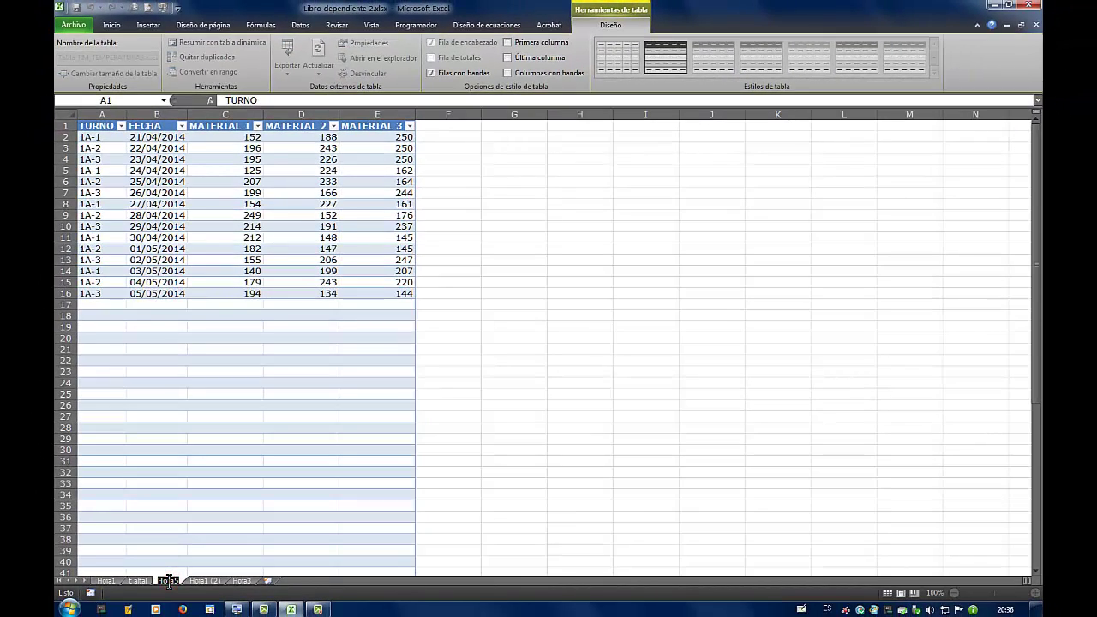
type("1")
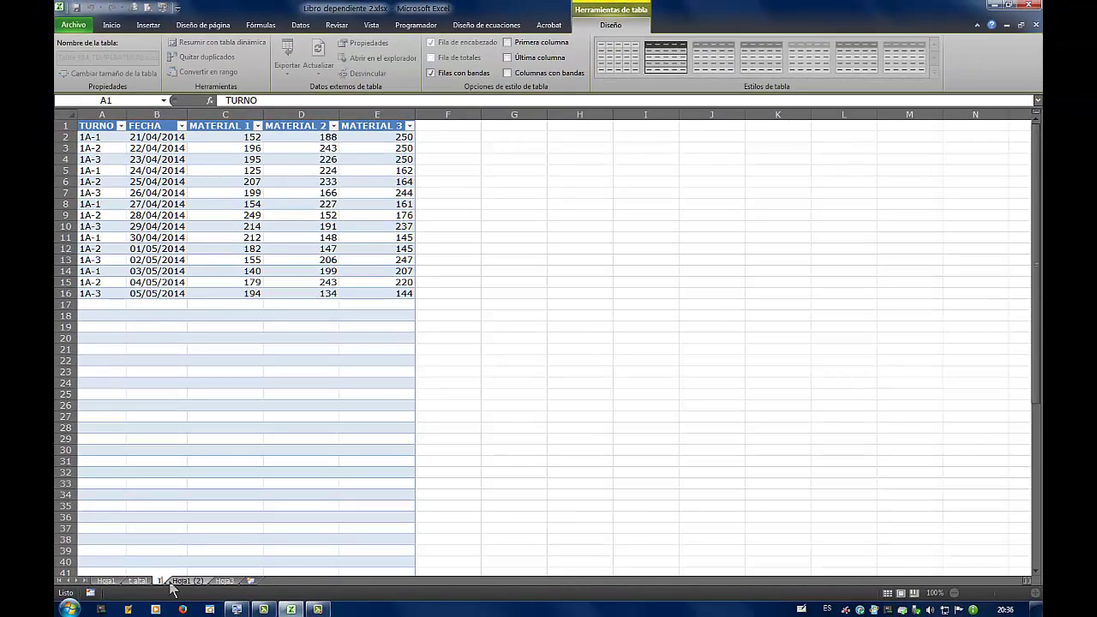
type(" medi")
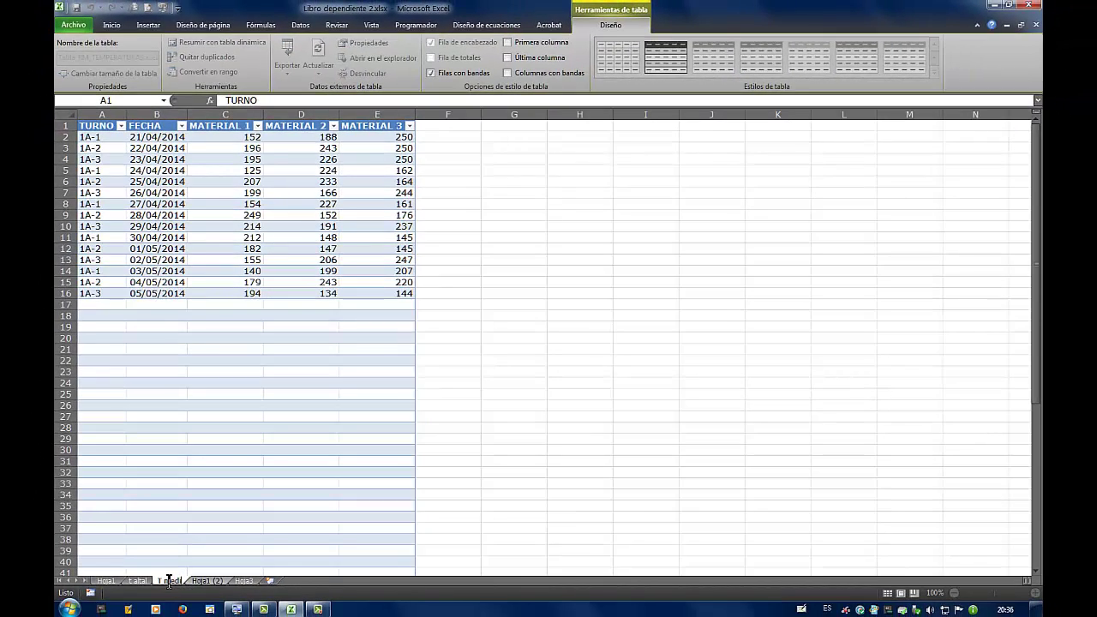
type("as")
key("Return")
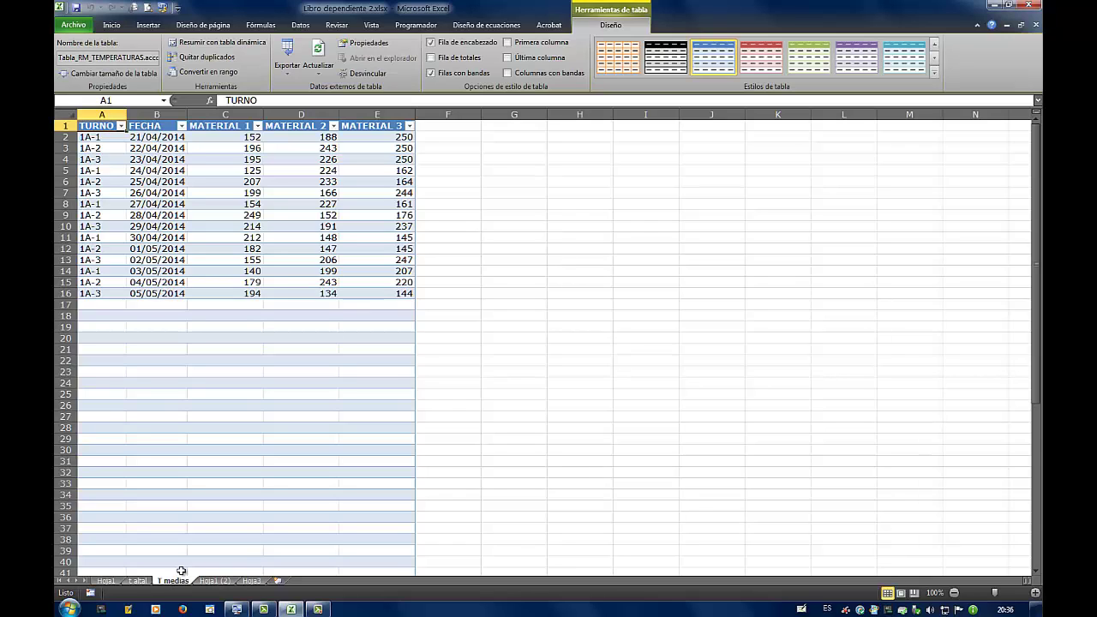
Return to the Hoja1 (2) summary sheet and select cell J6.
left_click(138, 581)
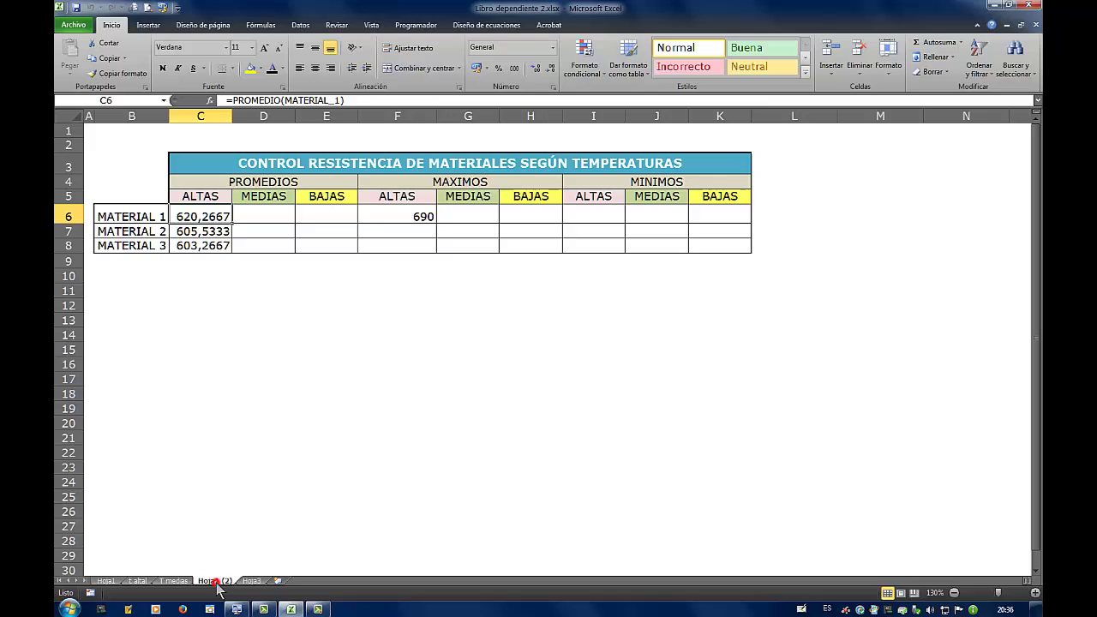
left_click(214, 581)
left_click(278, 212)
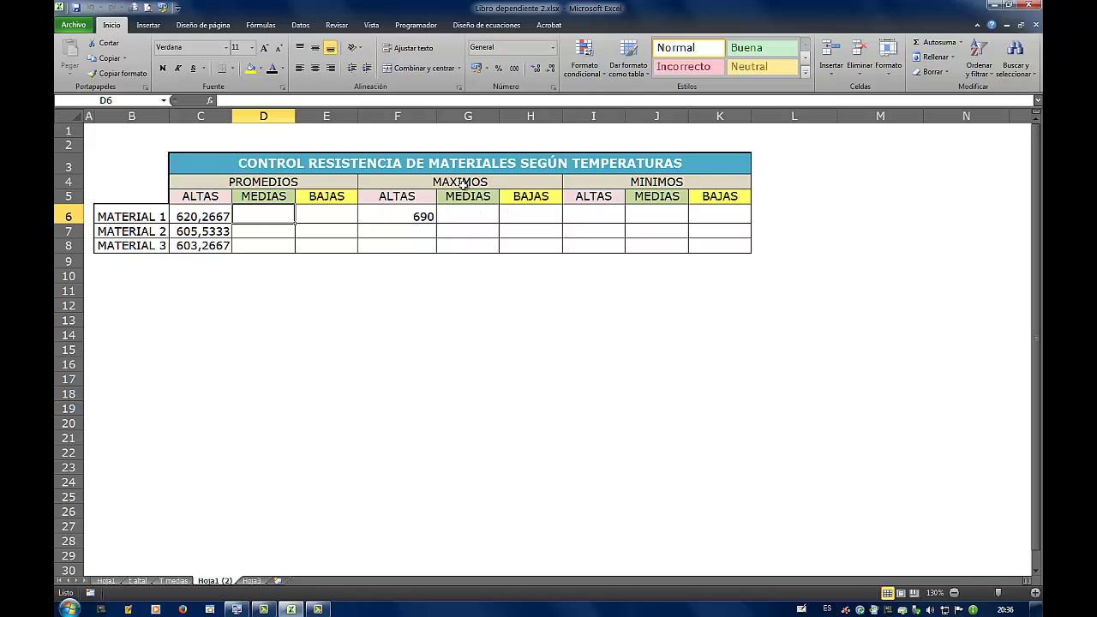
left_click(661, 217)
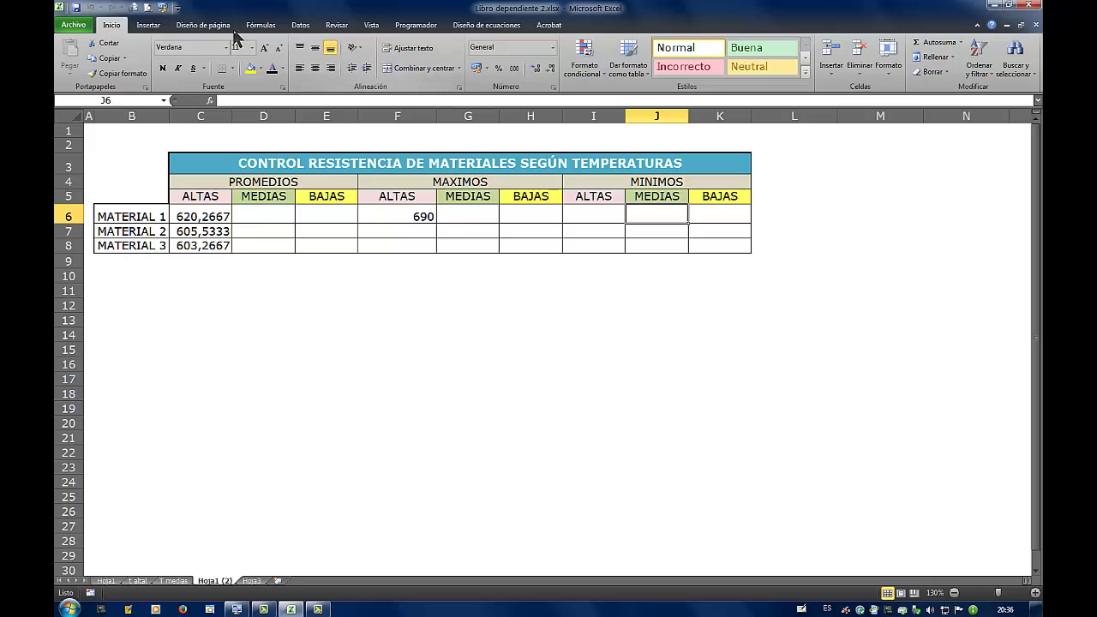
Enter =MIN('T medias'!C2:C16) in J6 so MATERIAL 1's minimum shows 125.
left_click(274, 25)
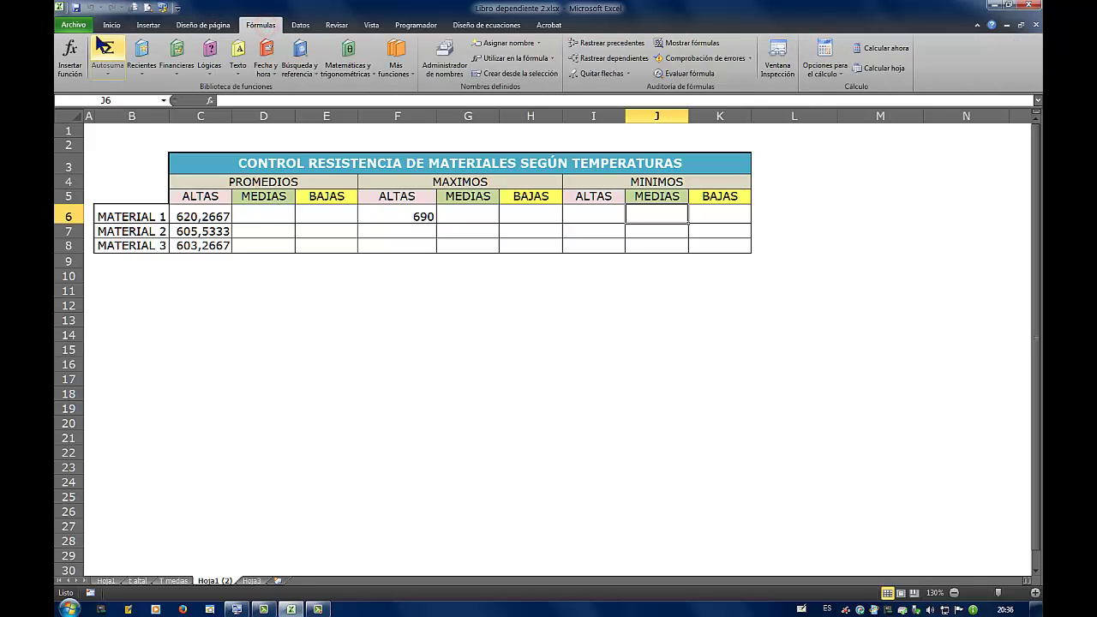
left_click(69, 56)
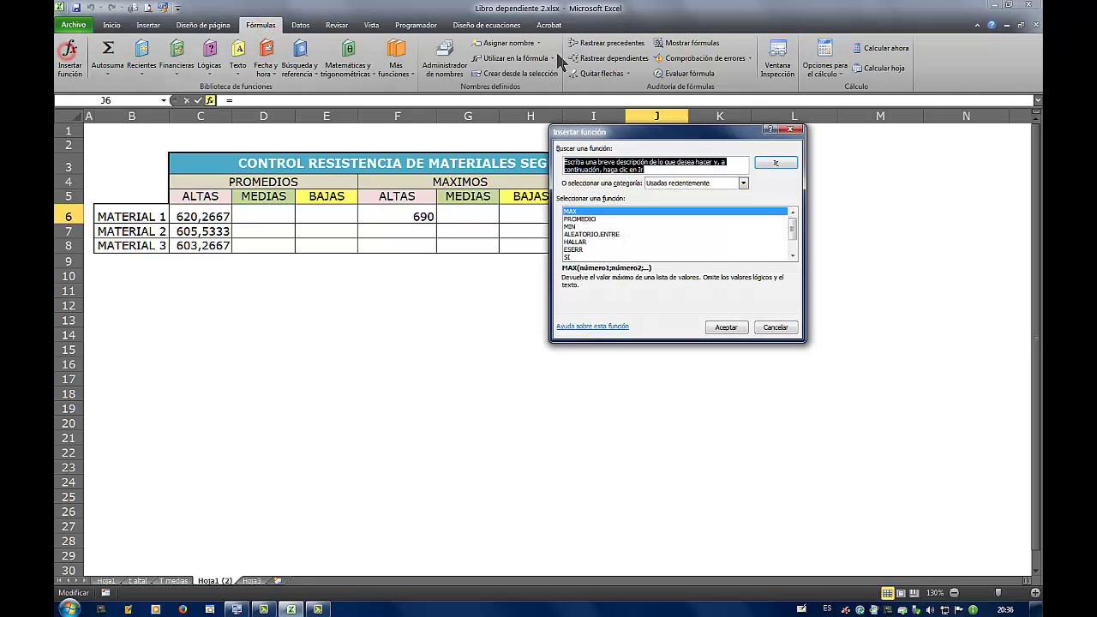
left_click(570, 226)
left_click(726, 327)
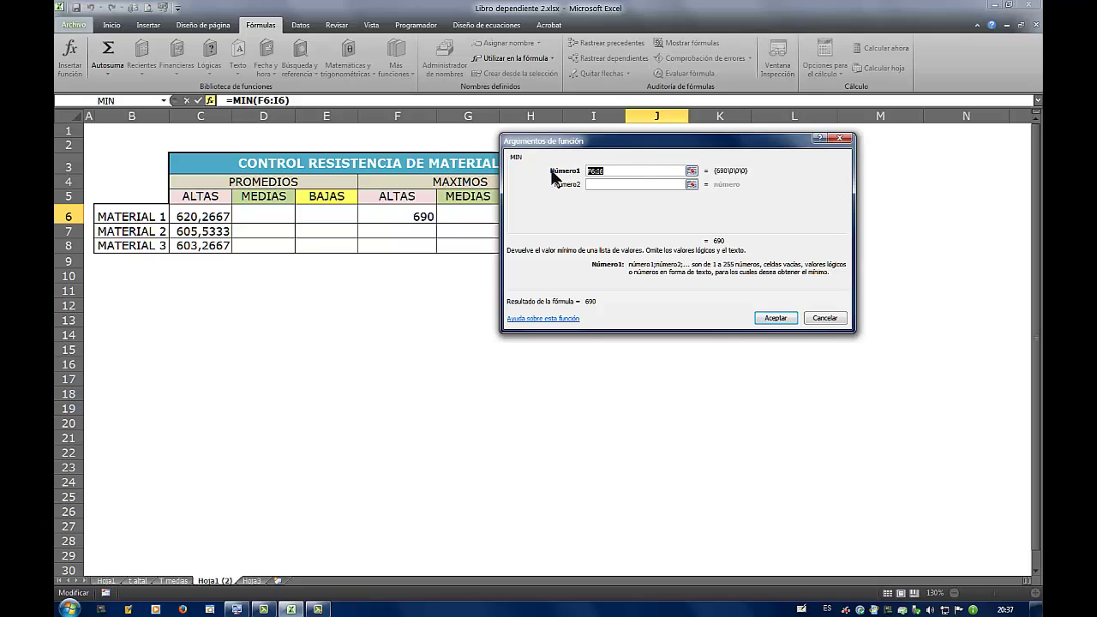
left_click(691, 171)
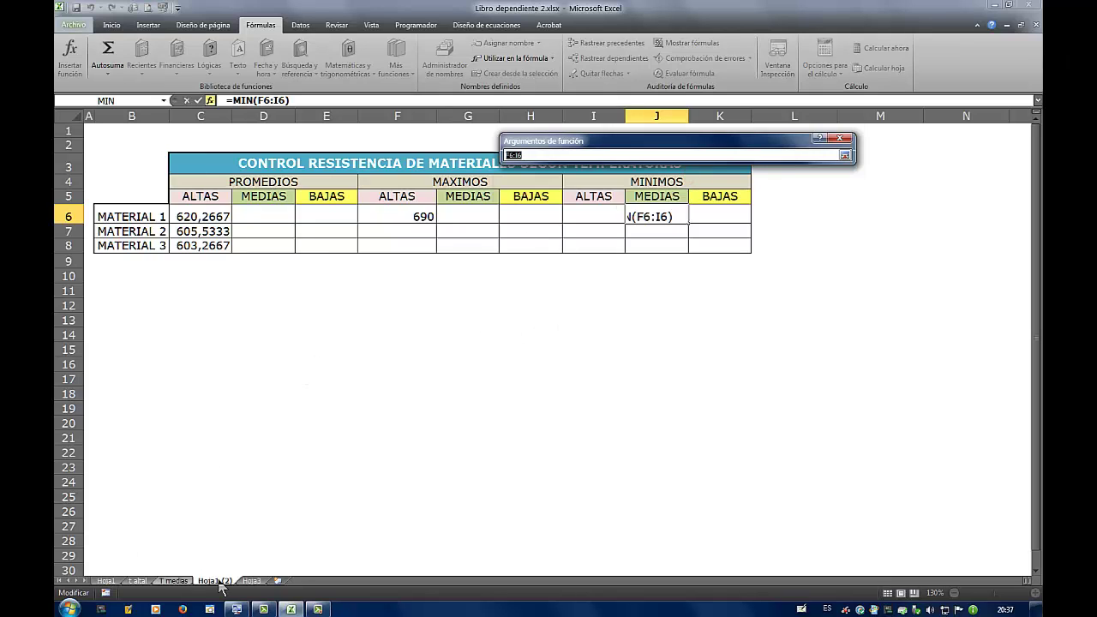
left_click(175, 581)
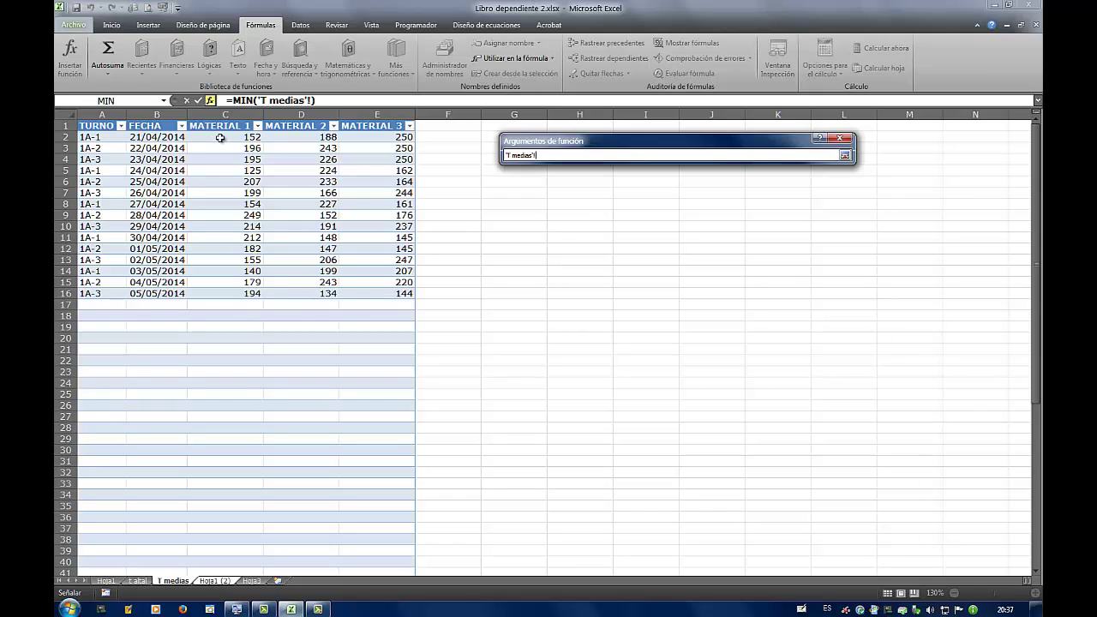
left_click_drag(221, 138, 225, 292)
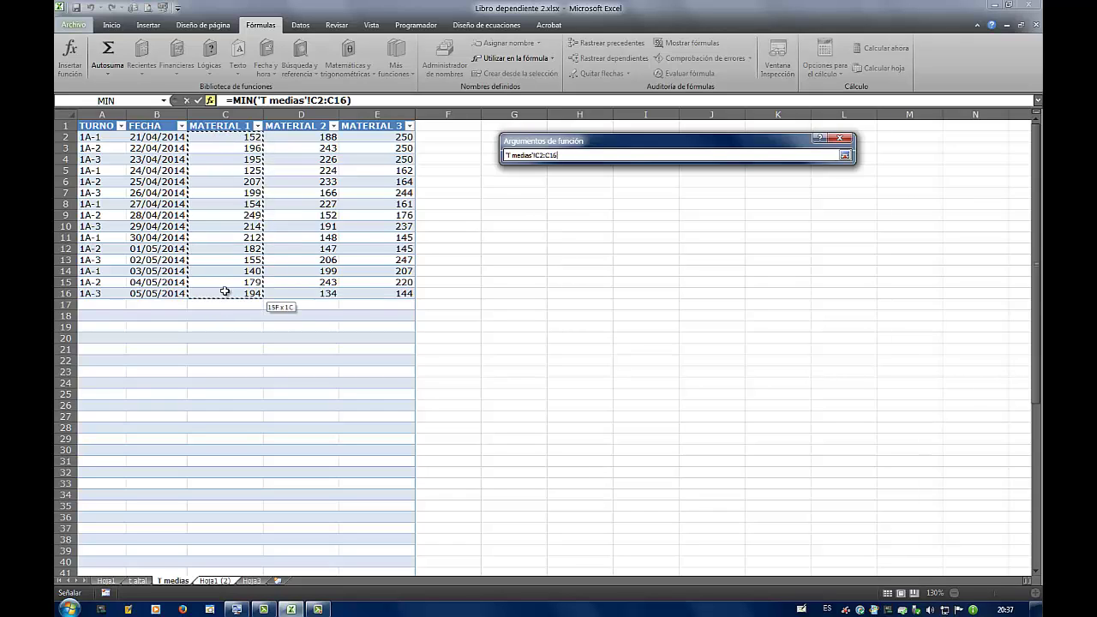
left_click(844, 155)
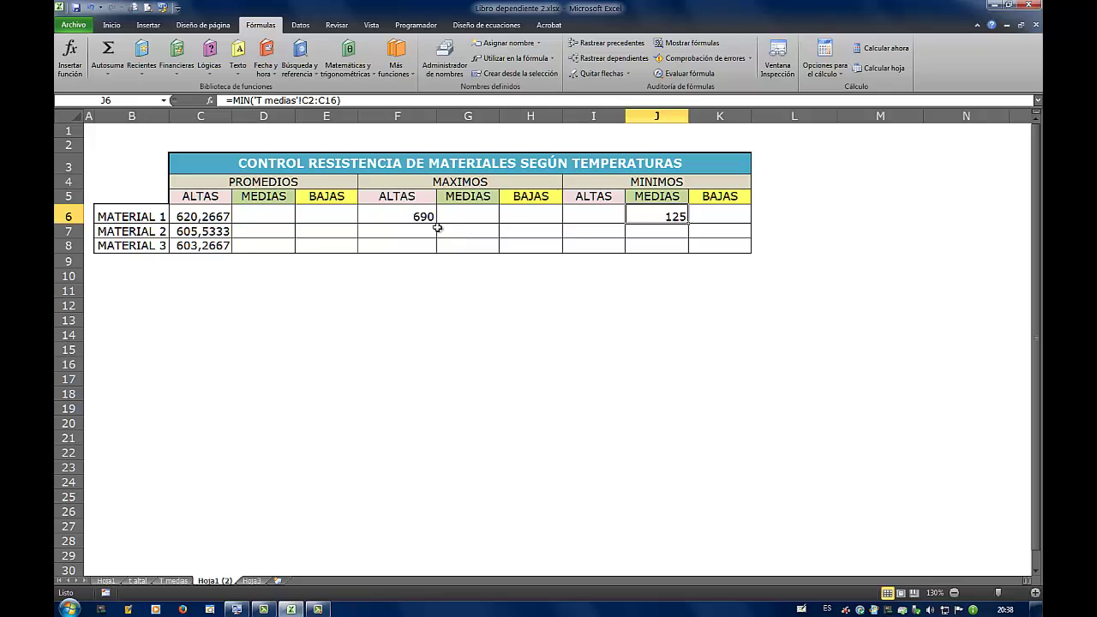
left_click(646, 231)
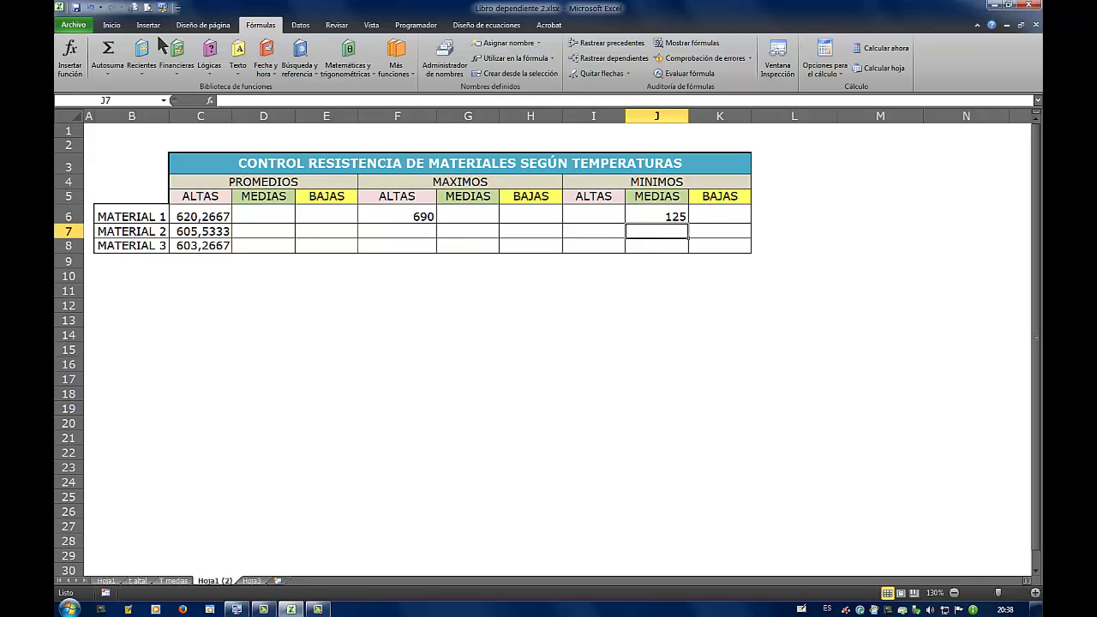
Enter =MIN('T medias'!D2:D16) in J7 so MATERIAL 2's minimum shows 134.
left_click(69, 57)
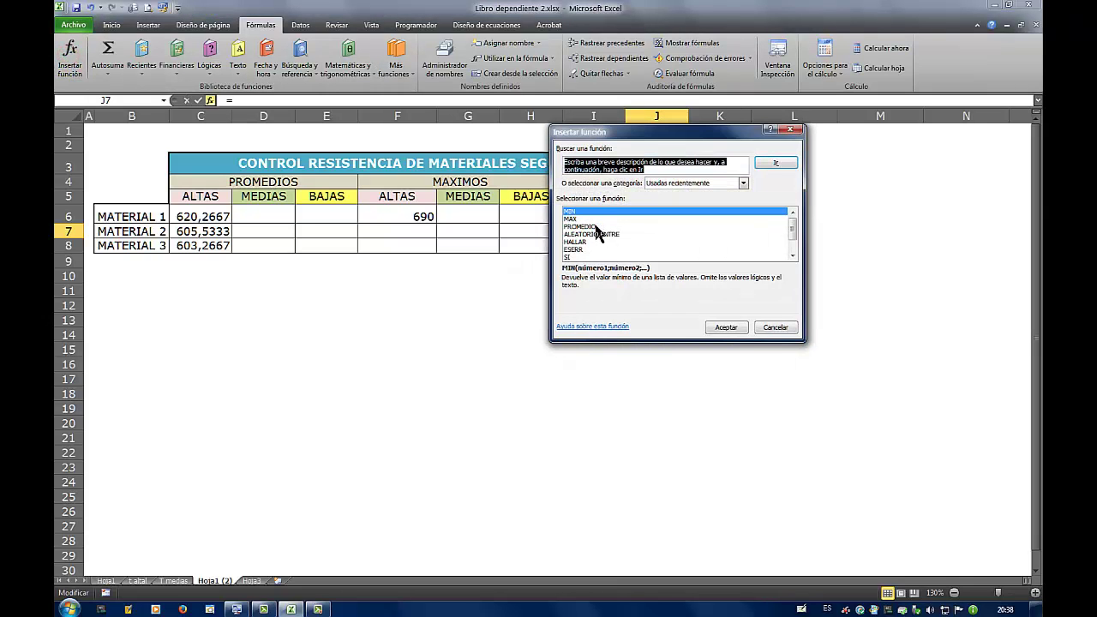
left_click(726, 327)
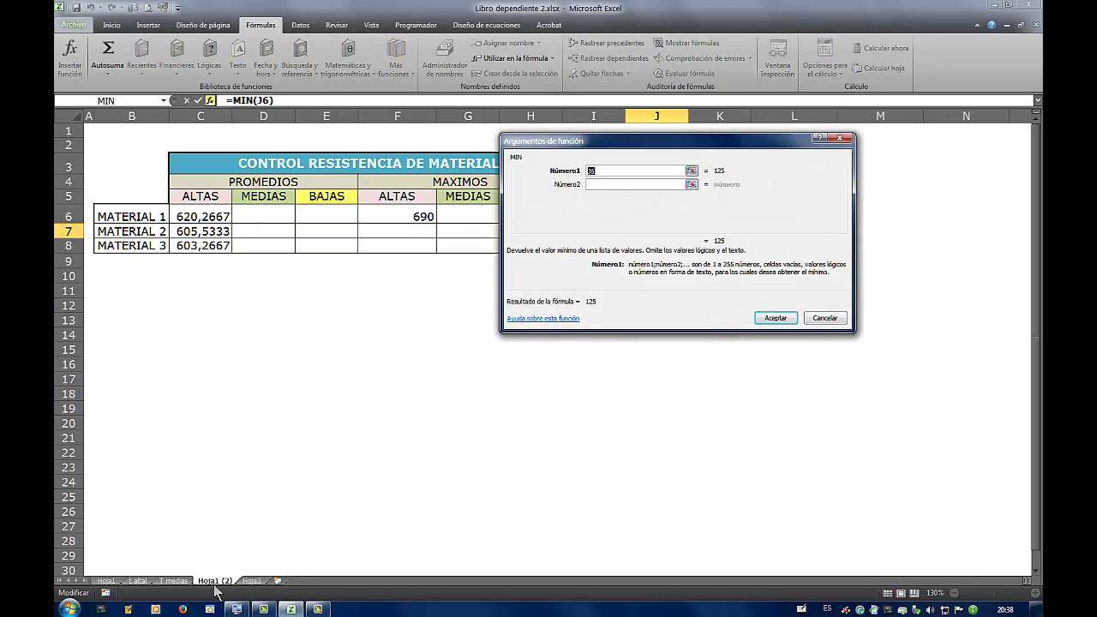
left_click(176, 581)
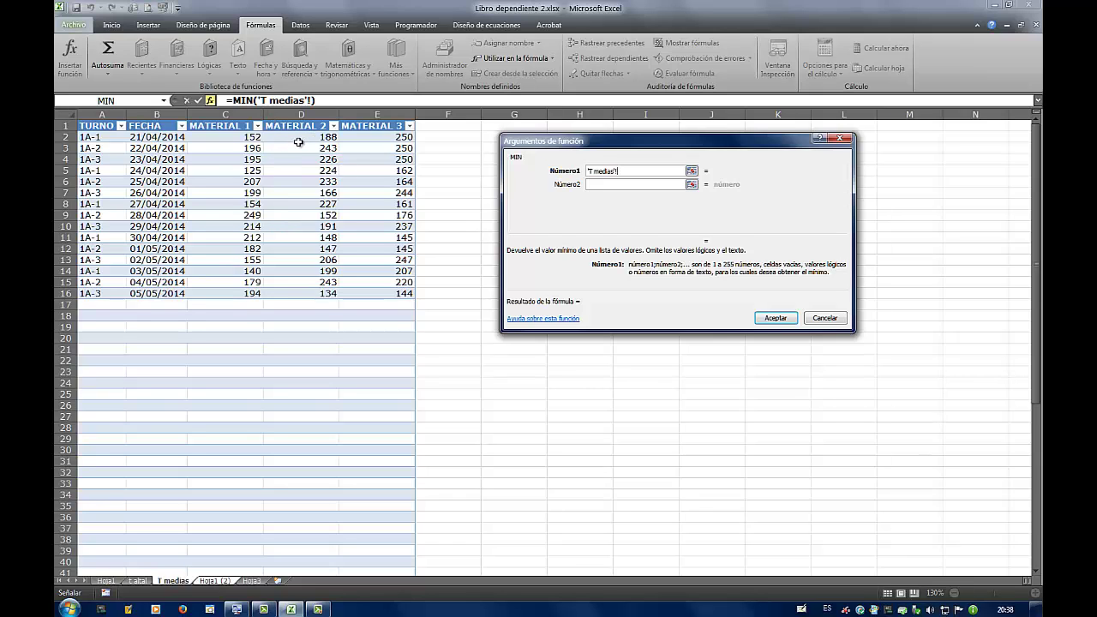
left_click_drag(296, 137, 292, 293)
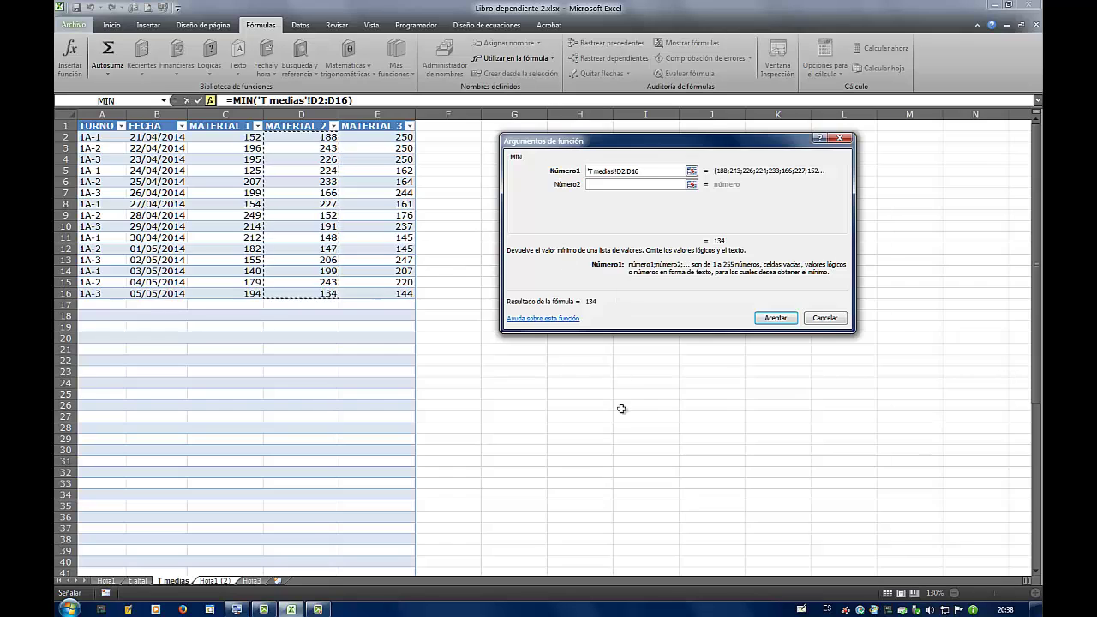
left_click(777, 317)
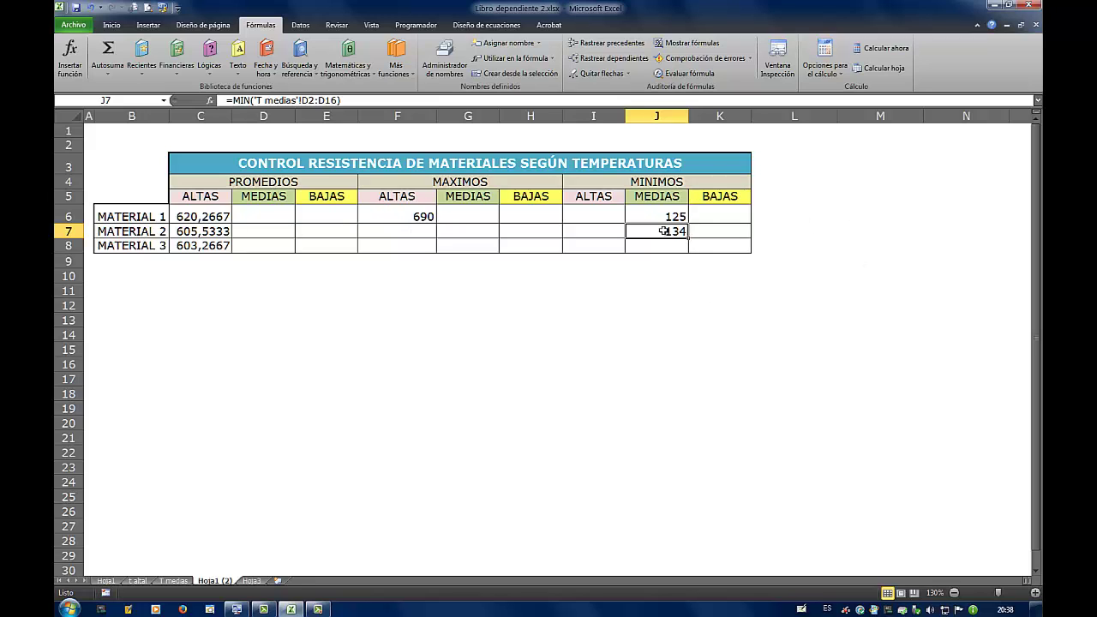
left_click(402, 217)
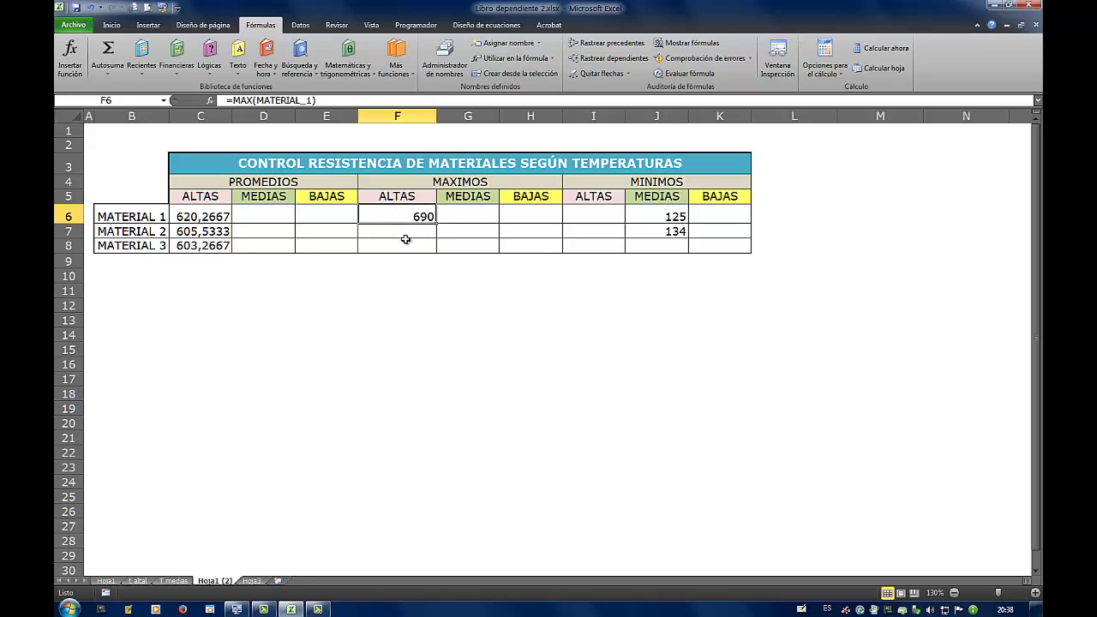
Check cells F7 and F8, then browse the data sheets ending on 't altal'.
left_click(406, 232)
left_click(402, 247)
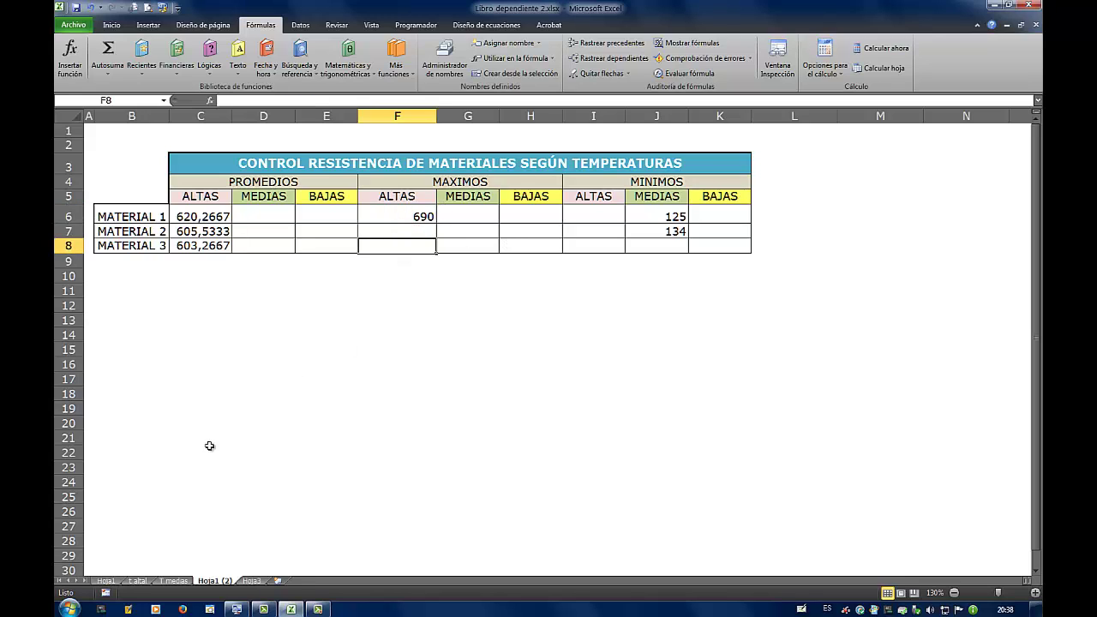
left_click(172, 582)
left_click(137, 582)
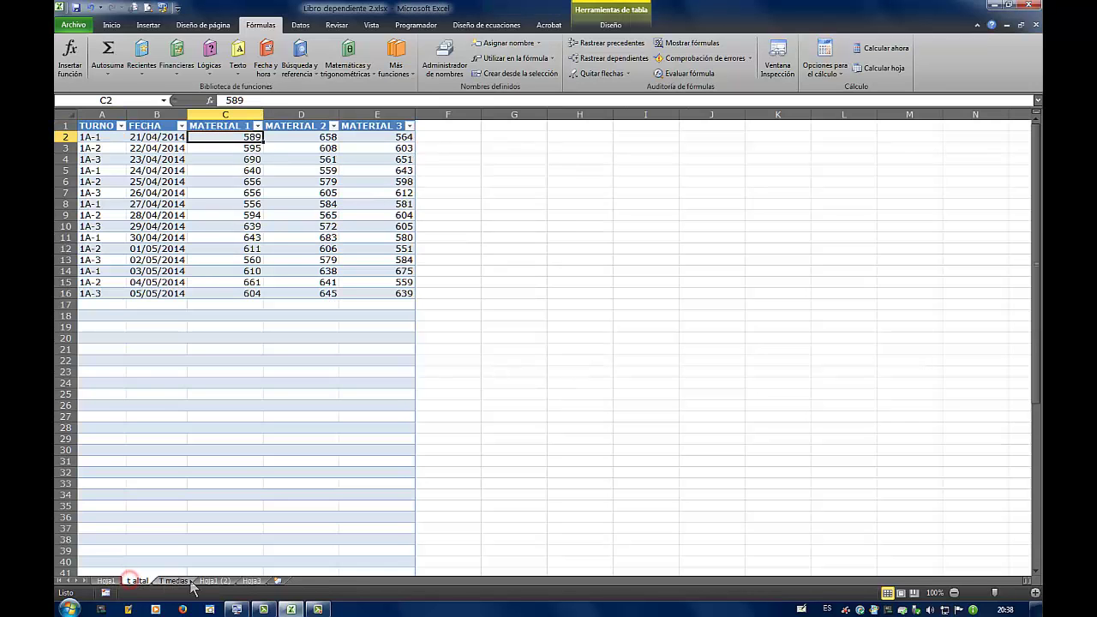
left_click(187, 582)
left_click(137, 581)
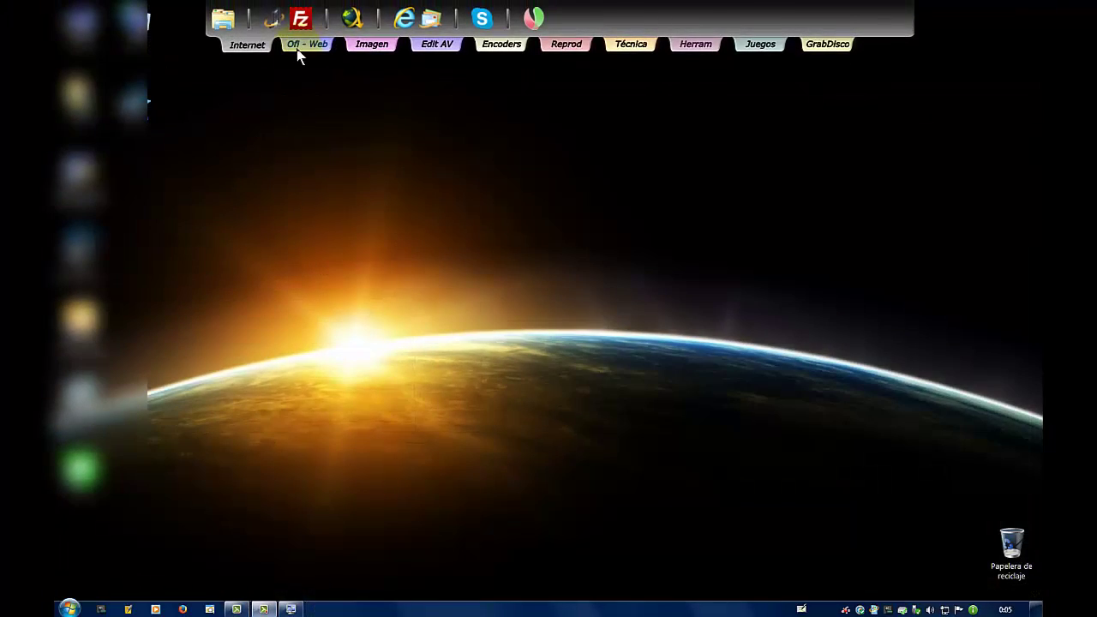
Launch Access and open the RM T ALTAS table from RM TEMPERATURAS.accdb.
left_click(315, 47)
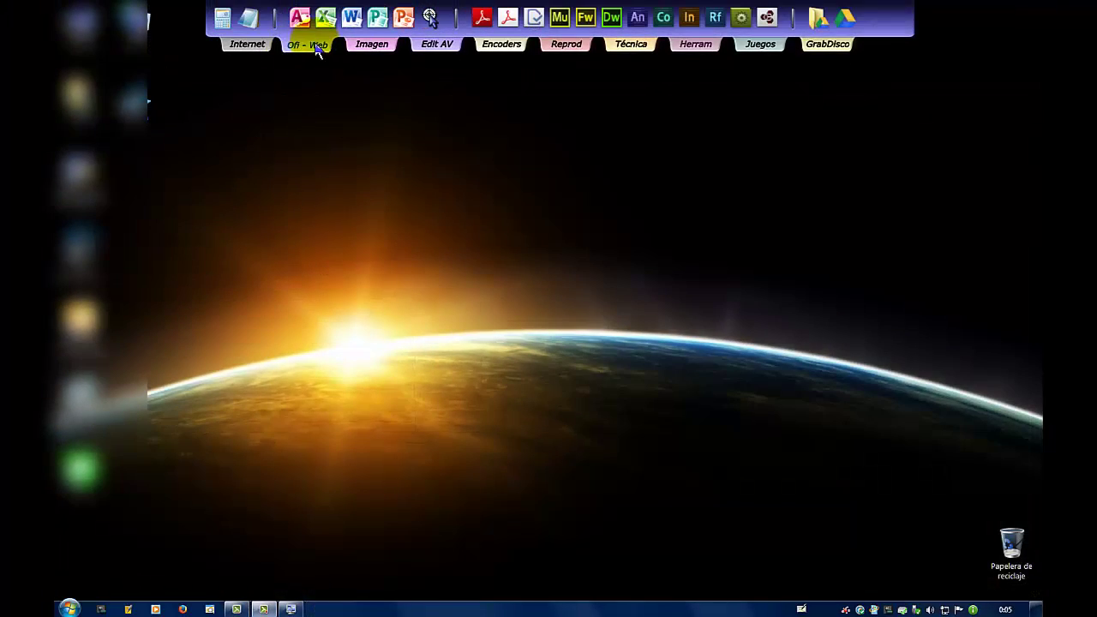
left_click(299, 18)
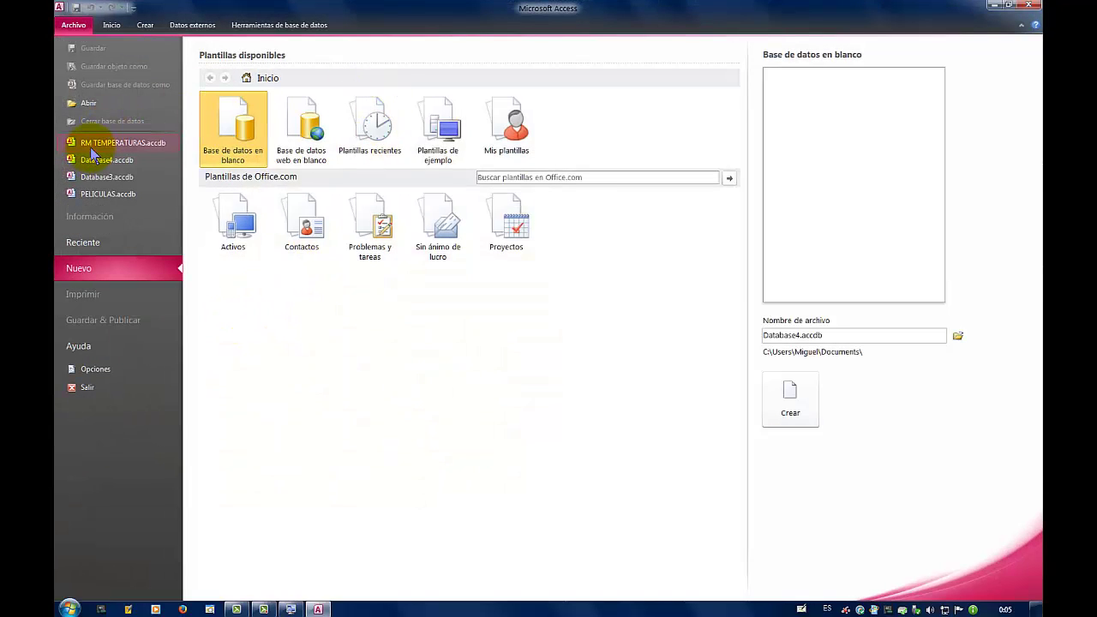
left_click(109, 143)
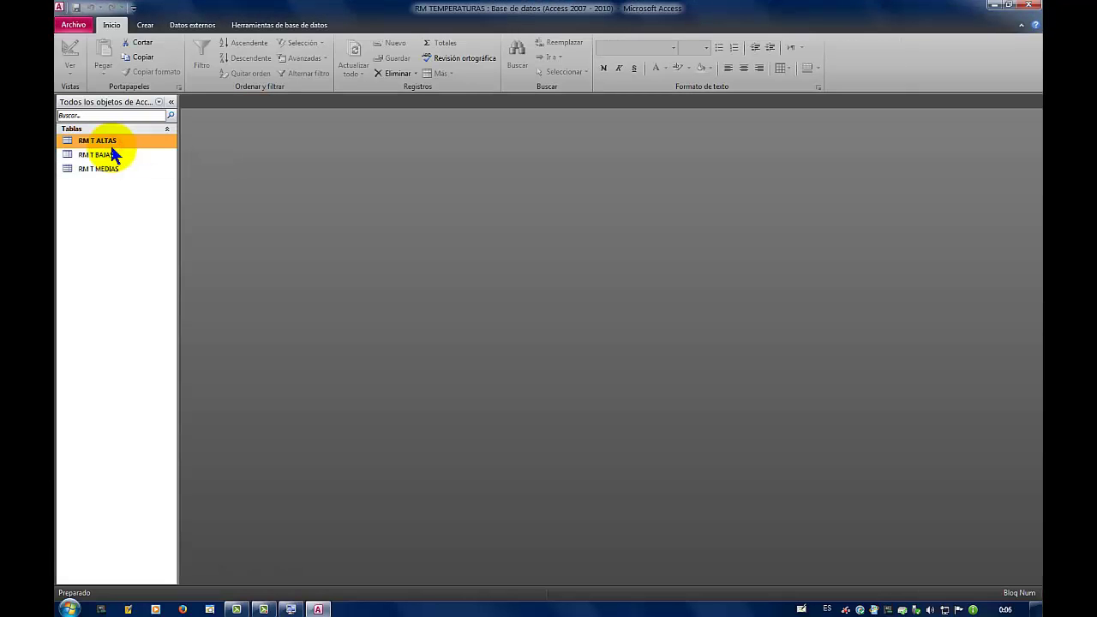
double_click(99, 142)
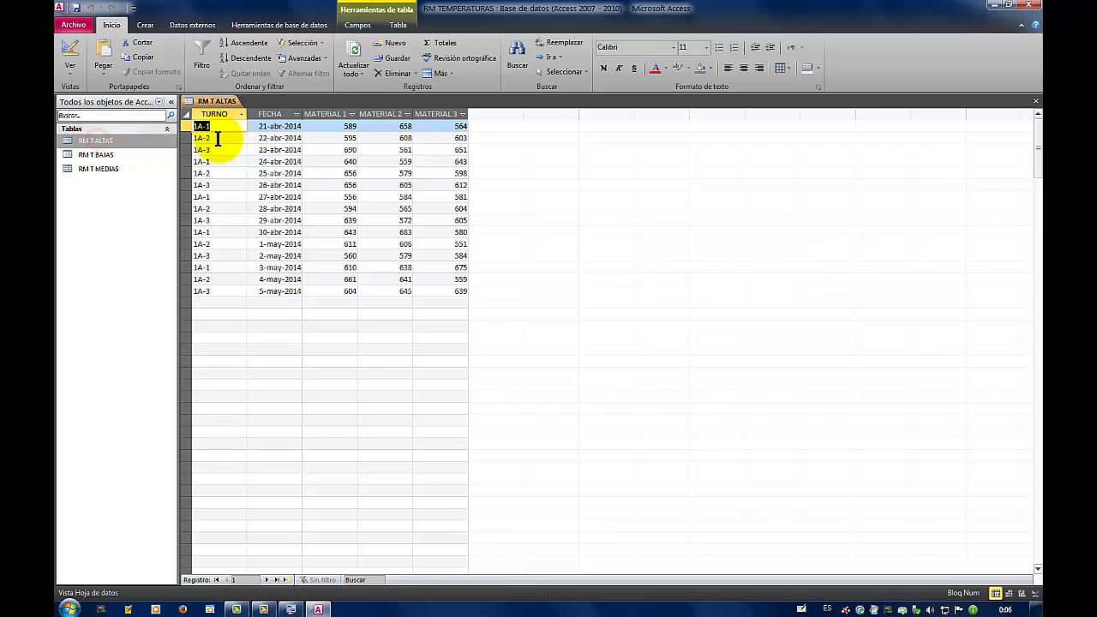
Change the MATERIAL readings to 10589, 10608 and 10651, then close Access.
left_click(339, 126)
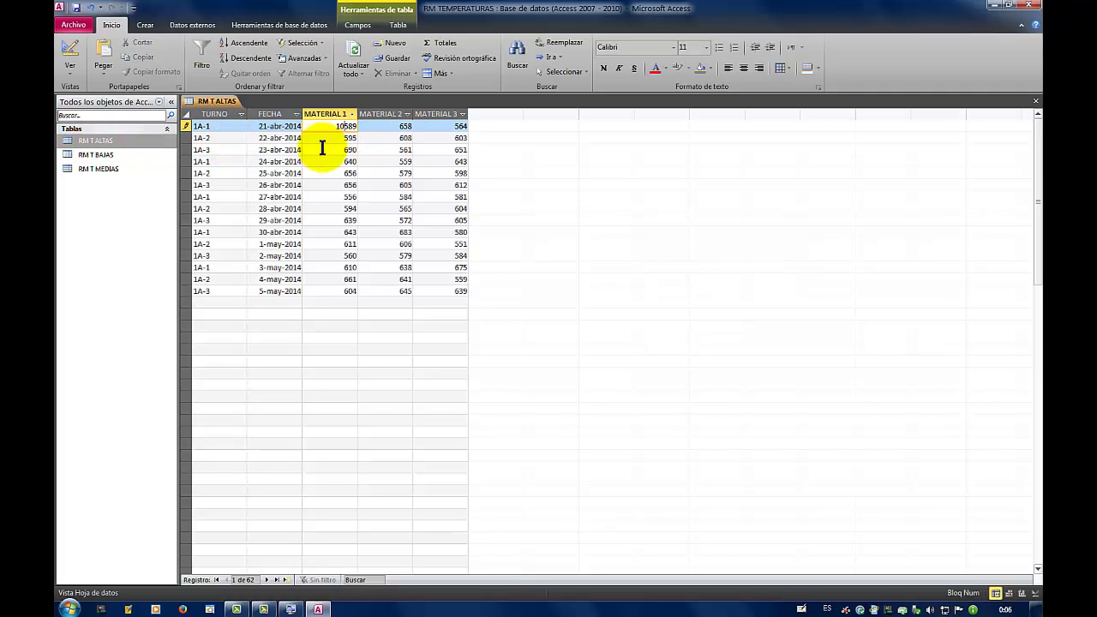
key("Tab")
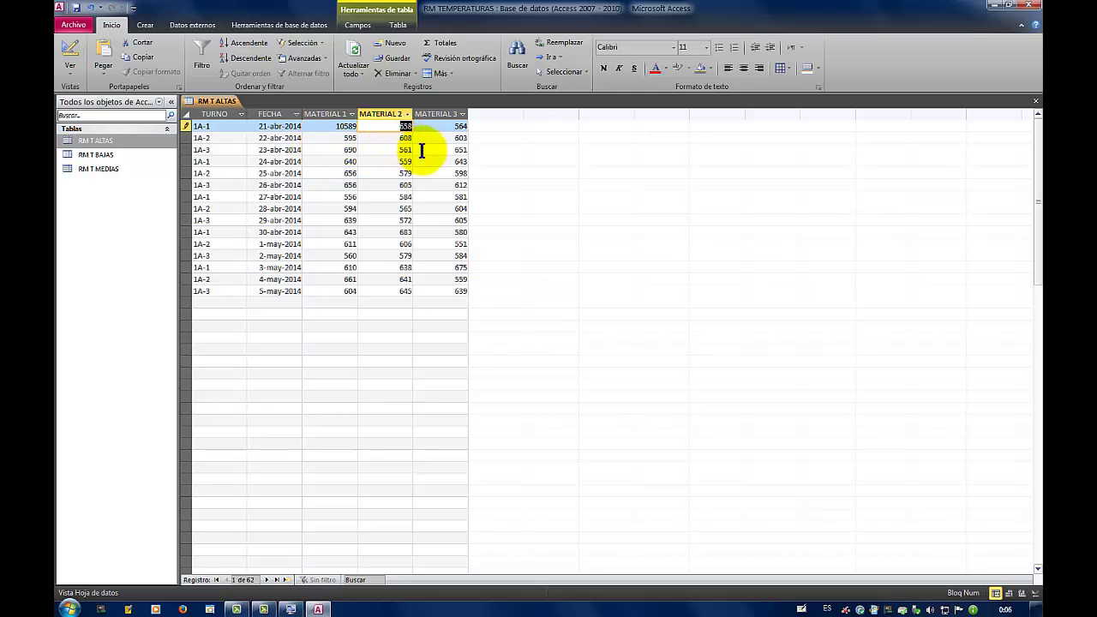
left_click(386, 137)
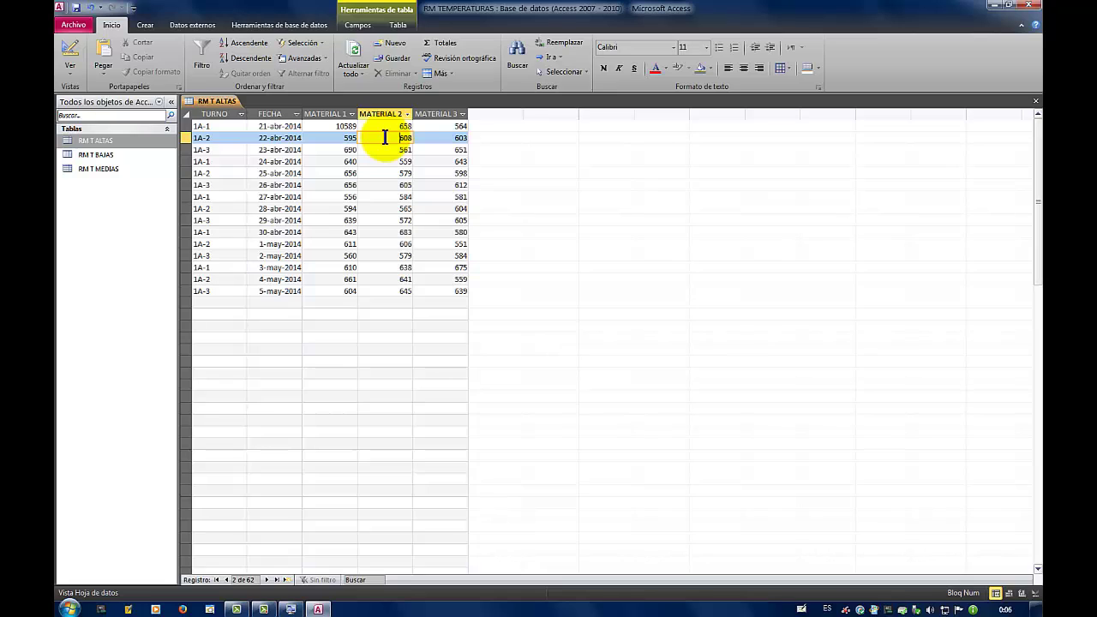
key("Tab")
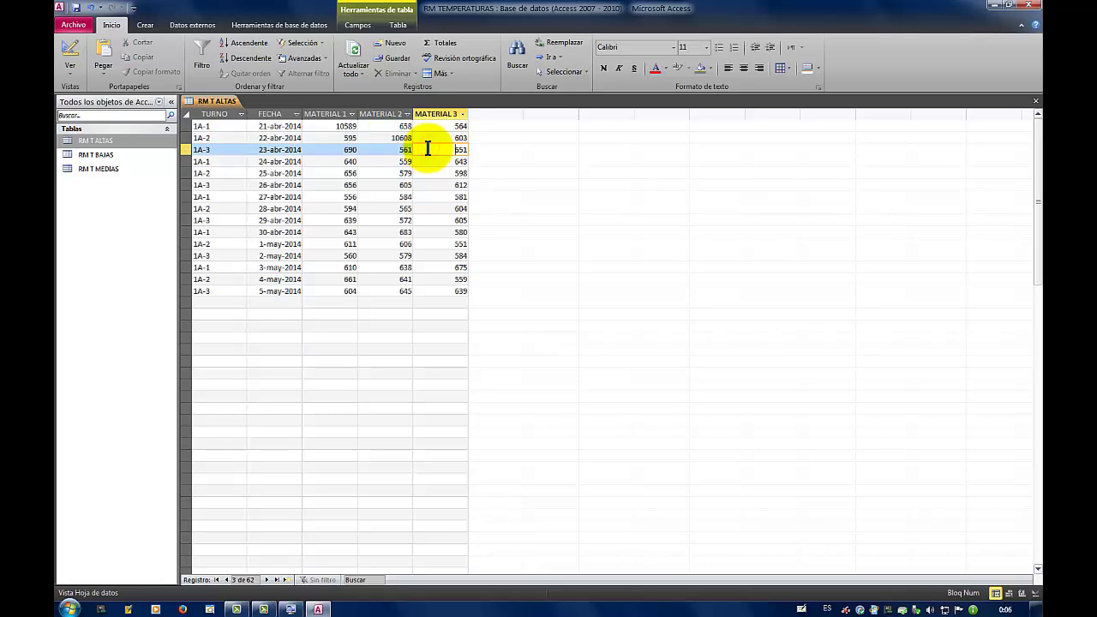
key("Tab")
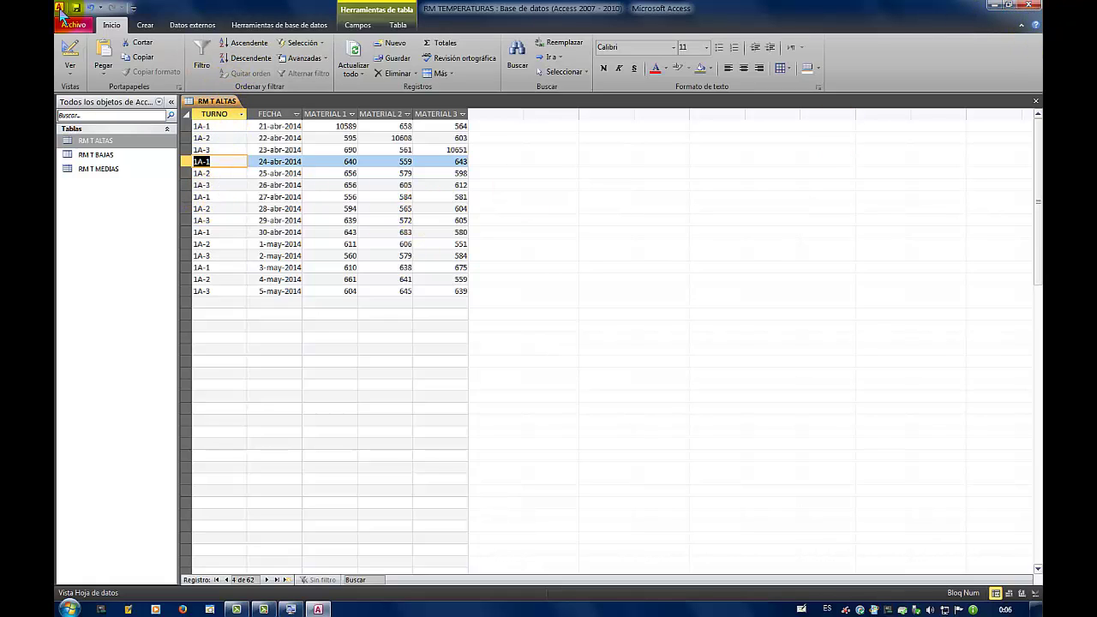
left_click(1028, 5)
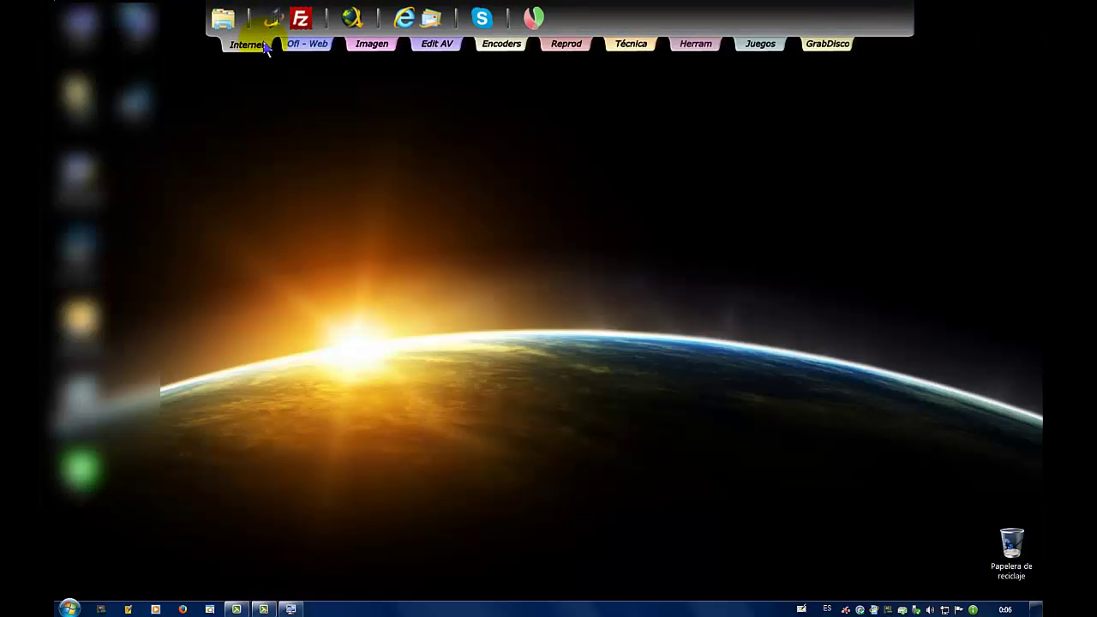
Launch Excel, open Libro dependiente 2.xlsx from Recent, update its links and view Hoja1.
left_click(302, 44)
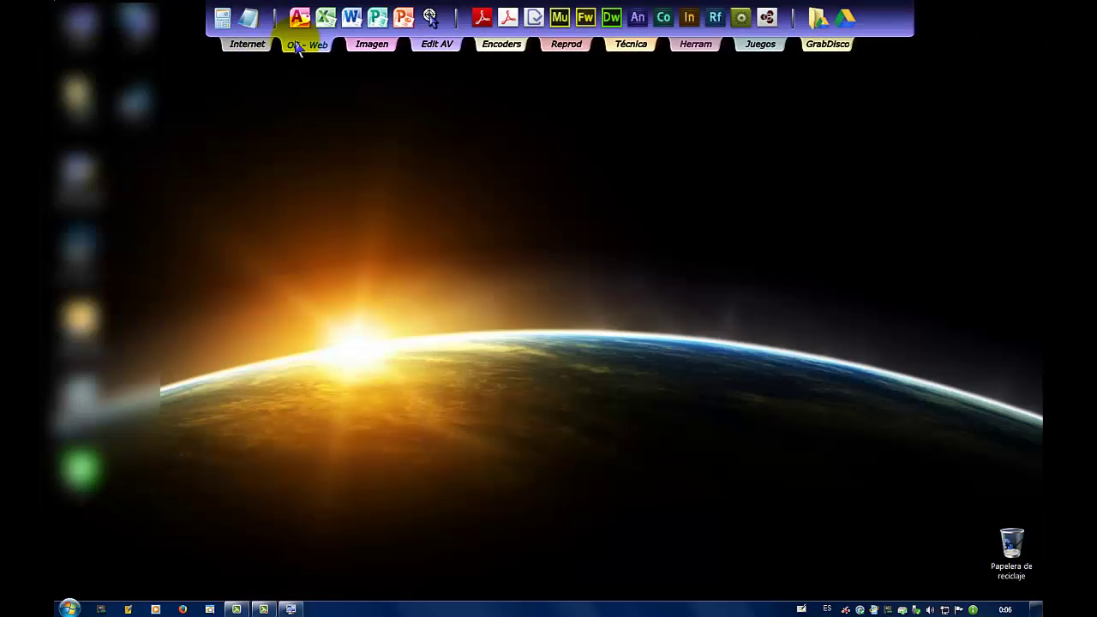
left_click(325, 17)
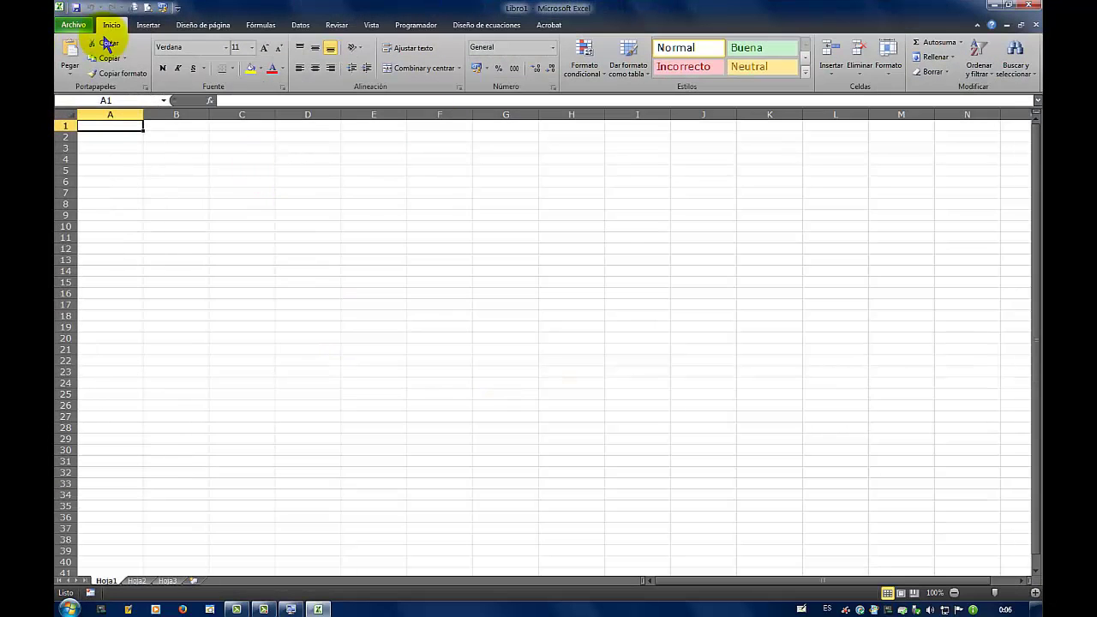
left_click(73, 25)
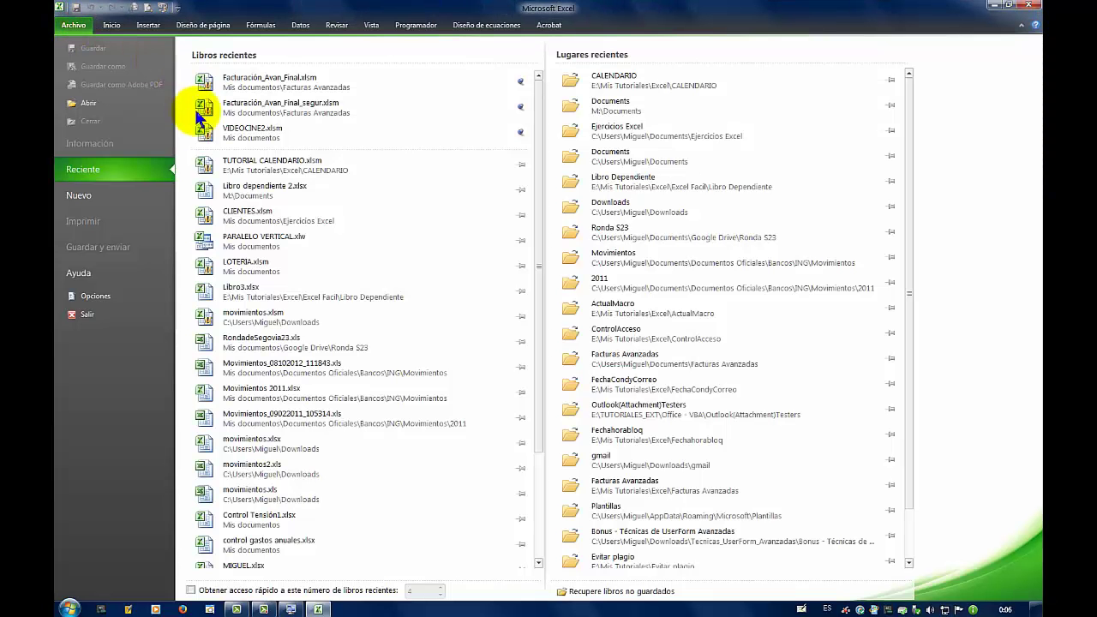
left_click(268, 189)
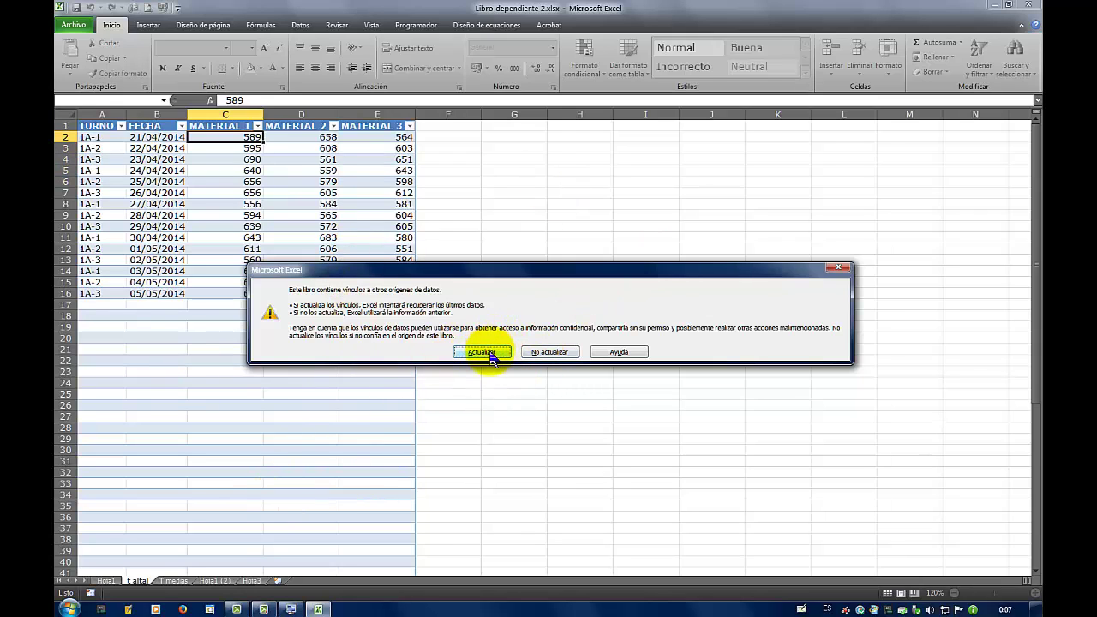
left_click(481, 352)
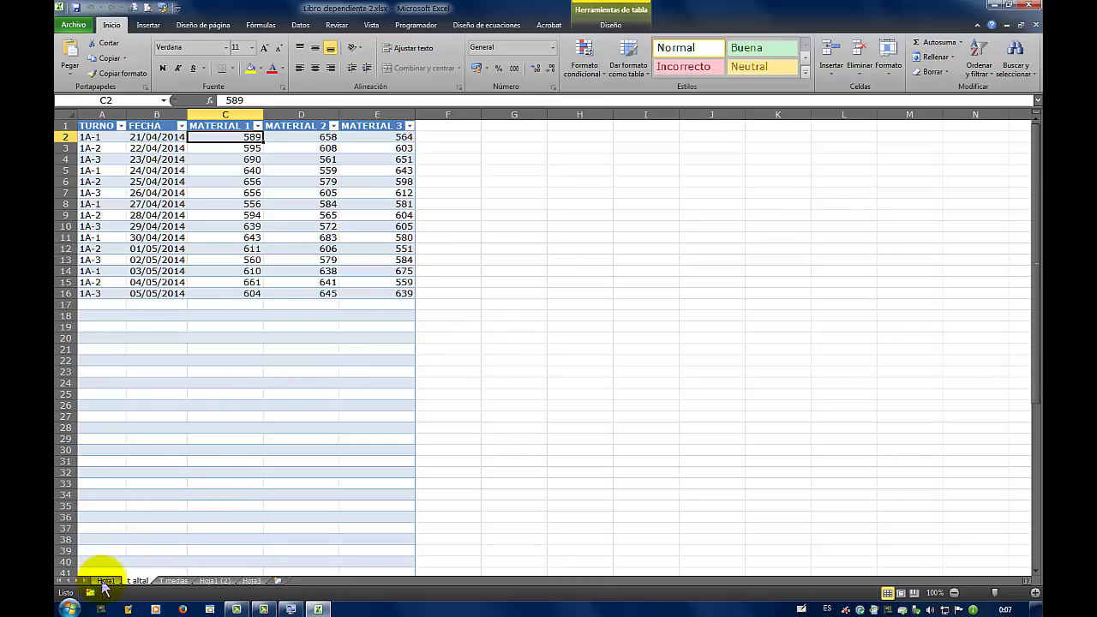
left_click(104, 581)
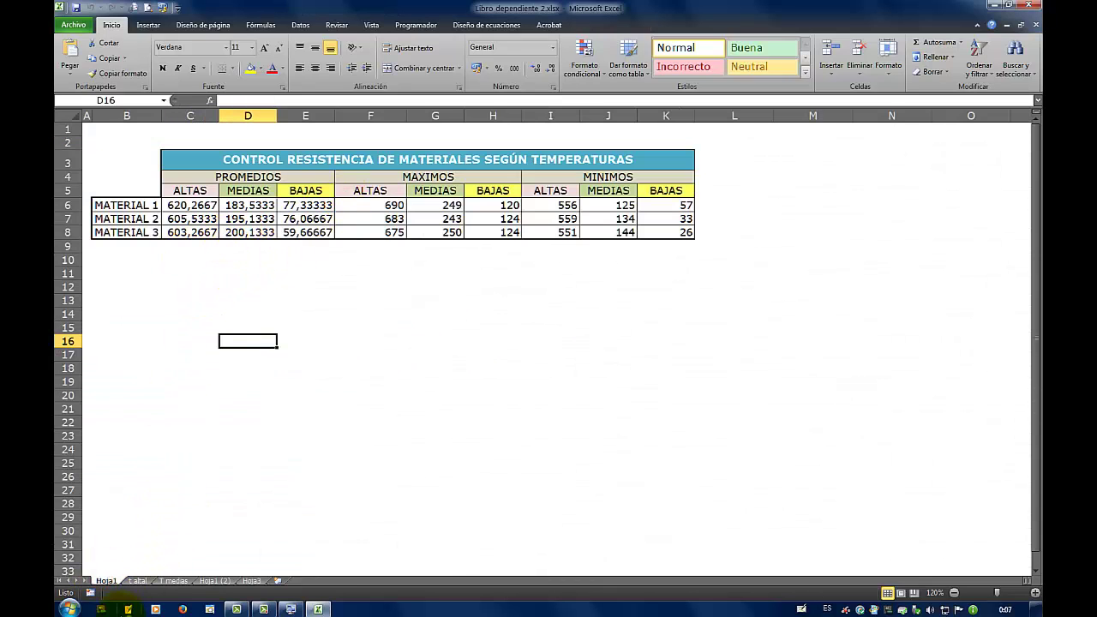
Browse the t altal, T medias and Hoja1 (2) sheets, ending back on t altal.
left_click(143, 582)
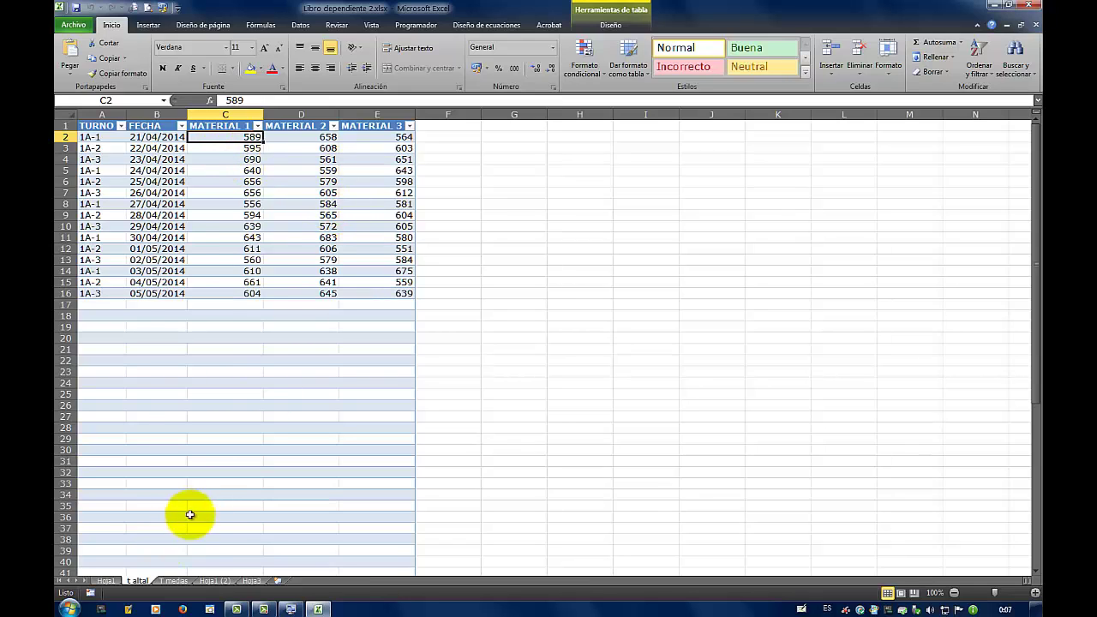
left_click(176, 581)
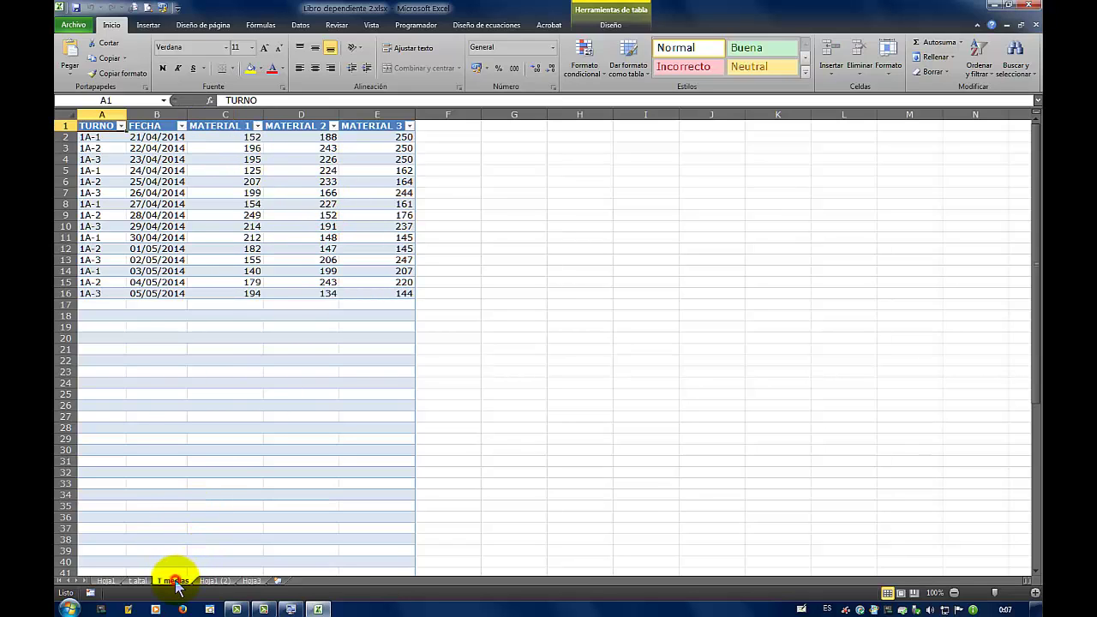
left_click(213, 583)
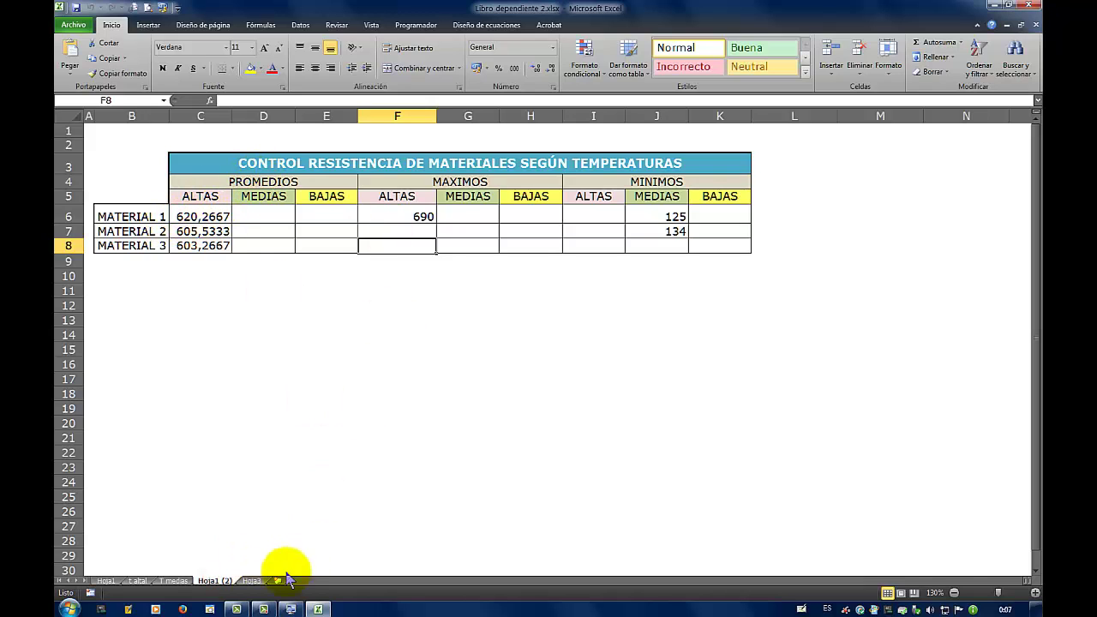
left_click(139, 583)
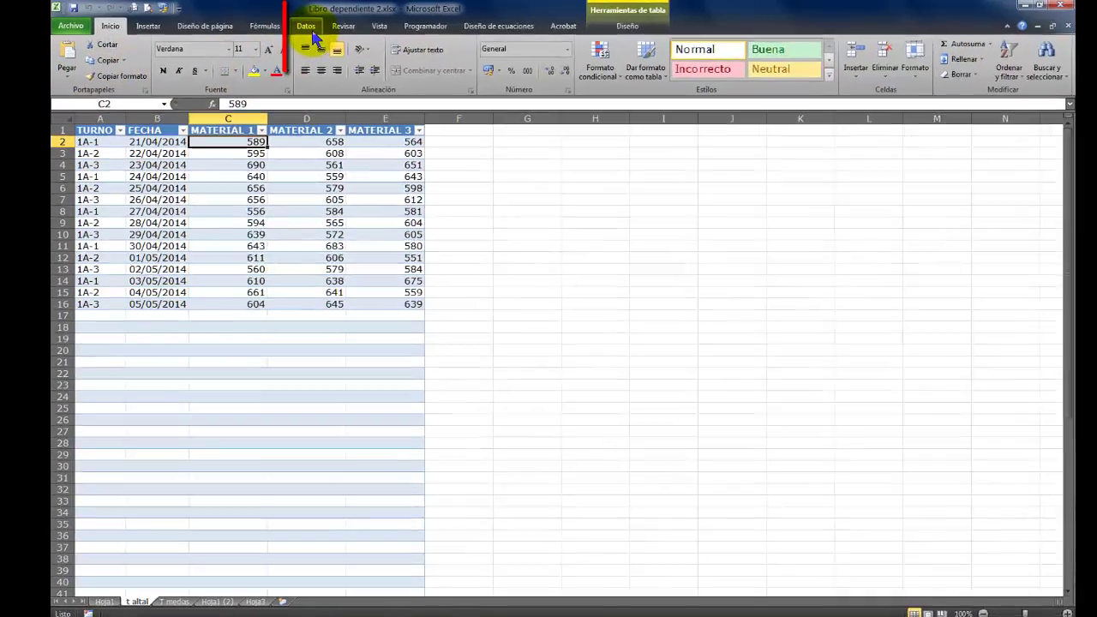
Refresh all linked Access data and switch to the summary sheet to see updated averages.
left_click(301, 26)
left_click(271, 86)
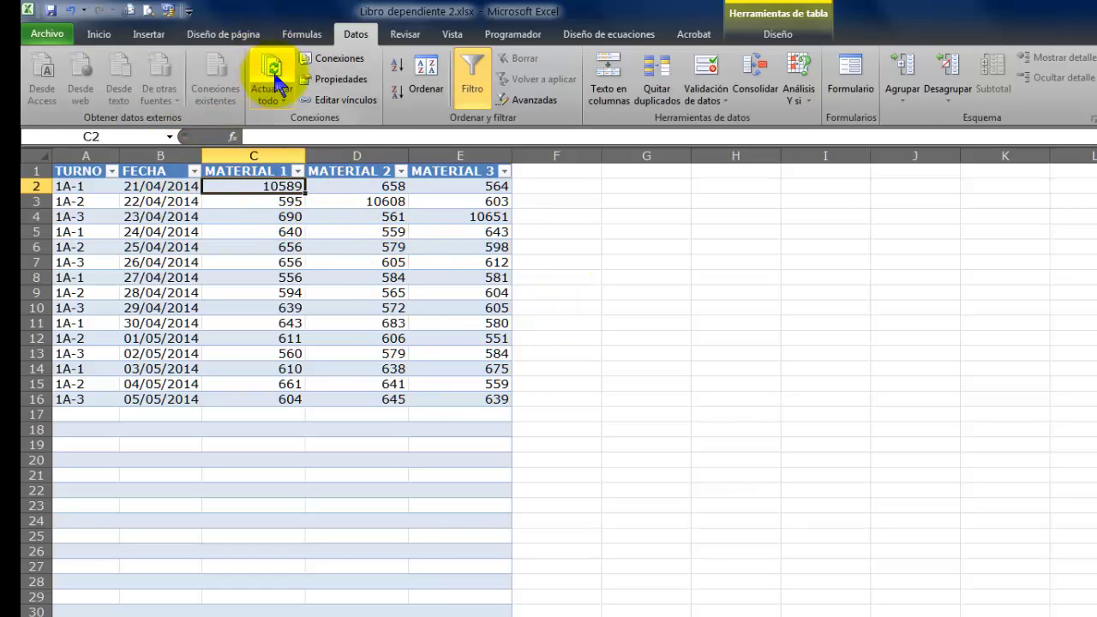
key("ctrl+Page_Up")
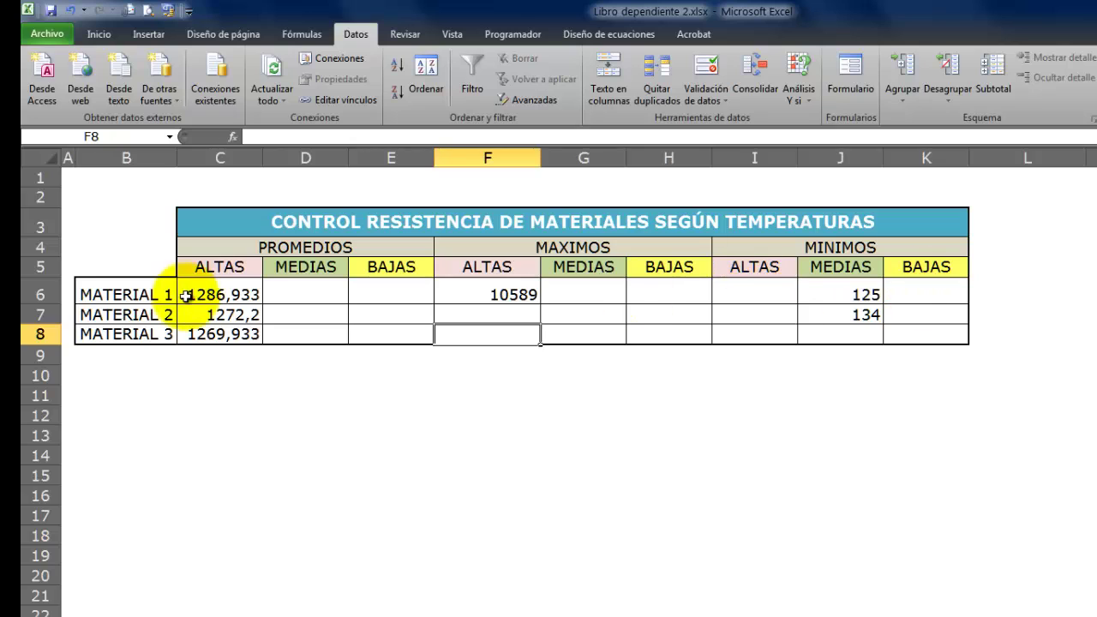
left_click(219, 288)
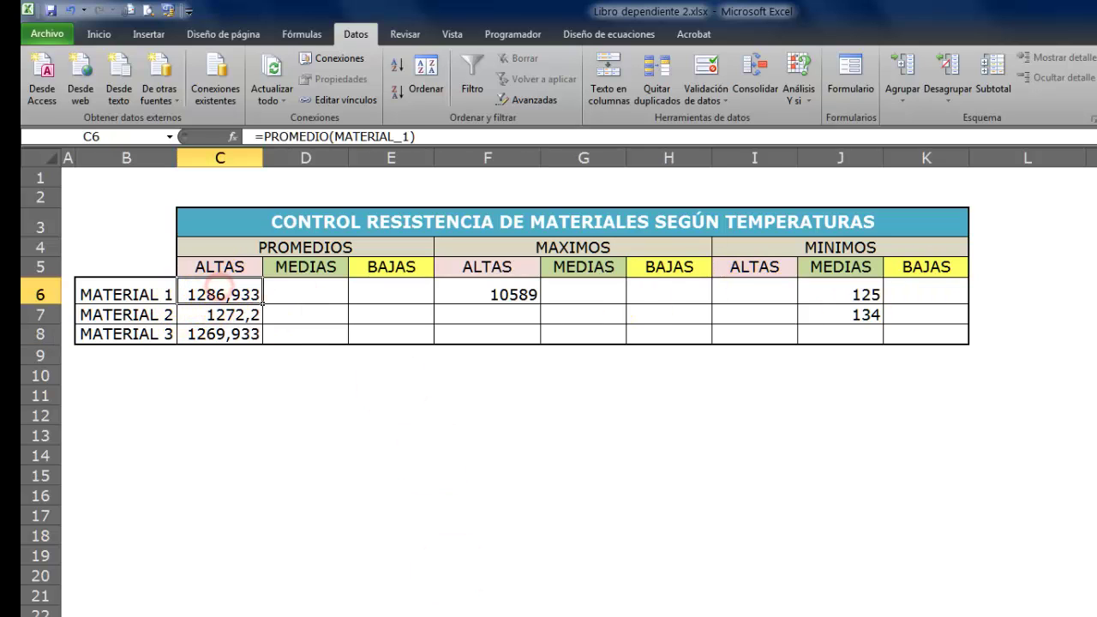